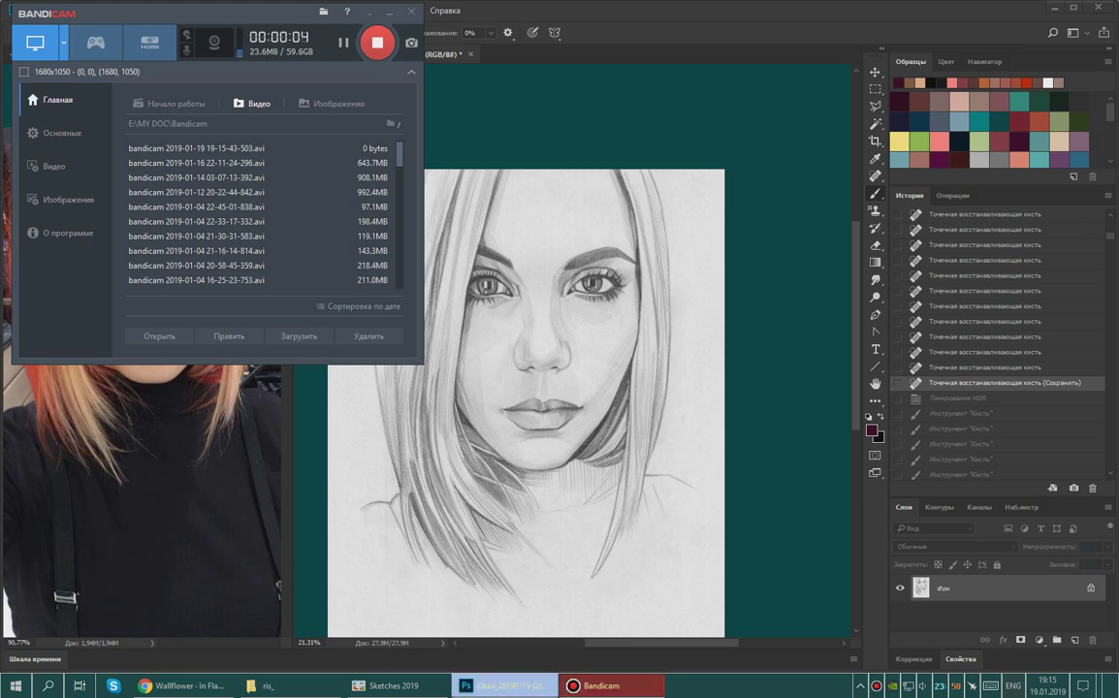
Bring the Photoshop window with the scanned pencil portrait sketch to the front.
{"action": "left_click", "coordinate": [504, 686]}
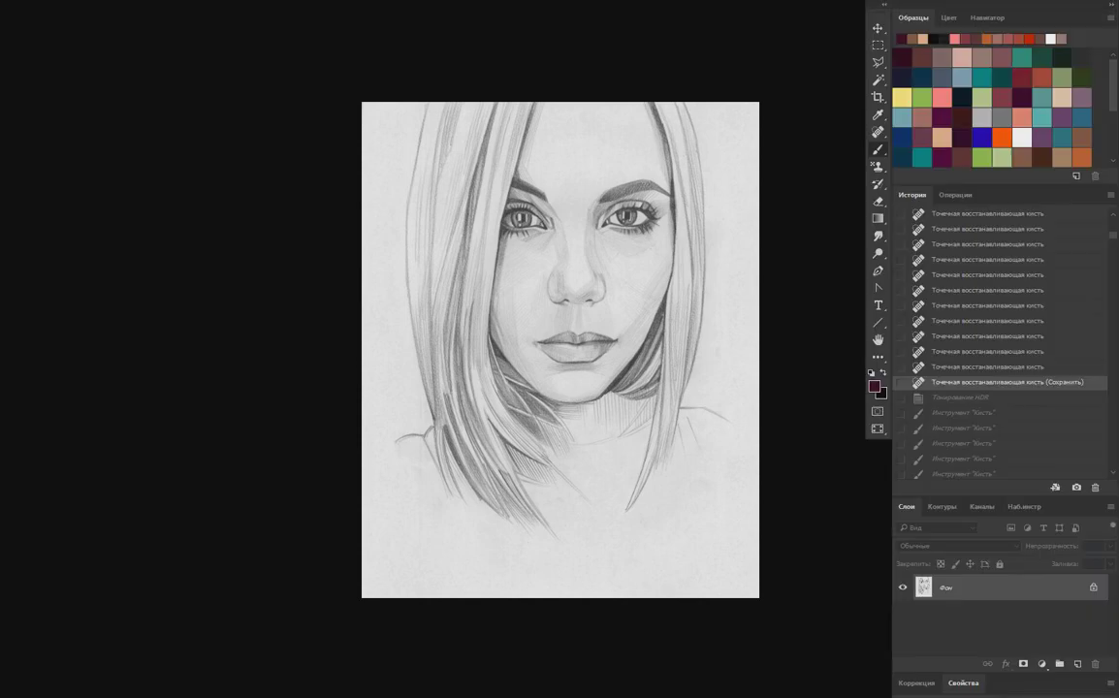
Zoom in and redo the HDR toning and the first sketch brush strokes.
{"action": "key", "text": "ctrl+plus"}
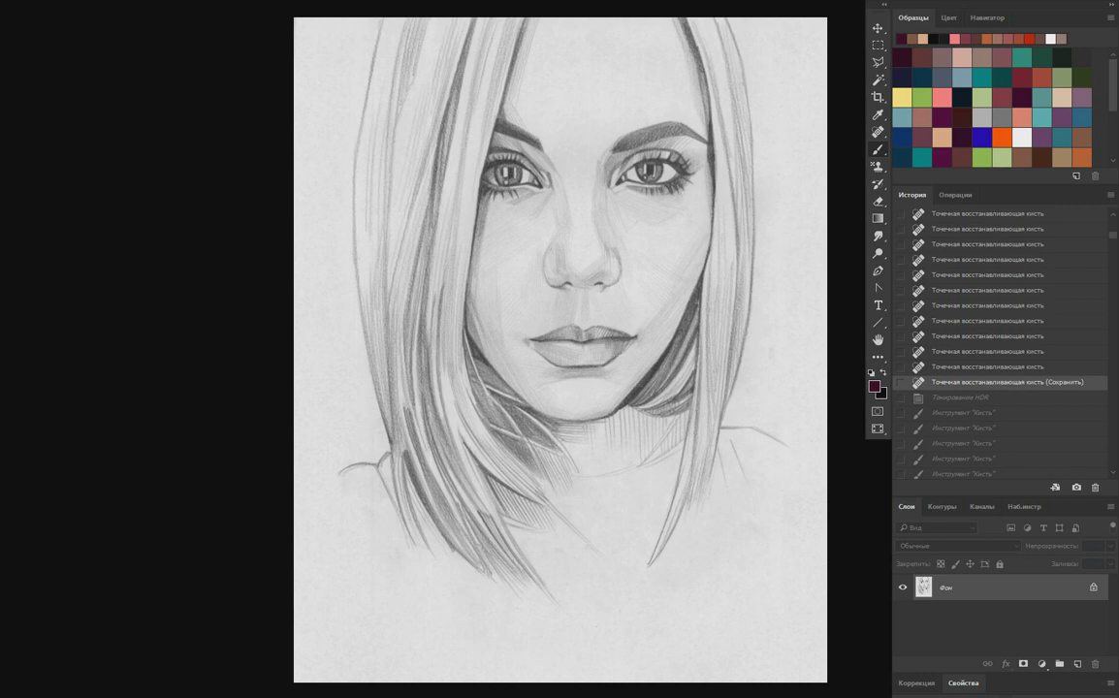
{"action": "key", "text": "ctrl+shift+z"}
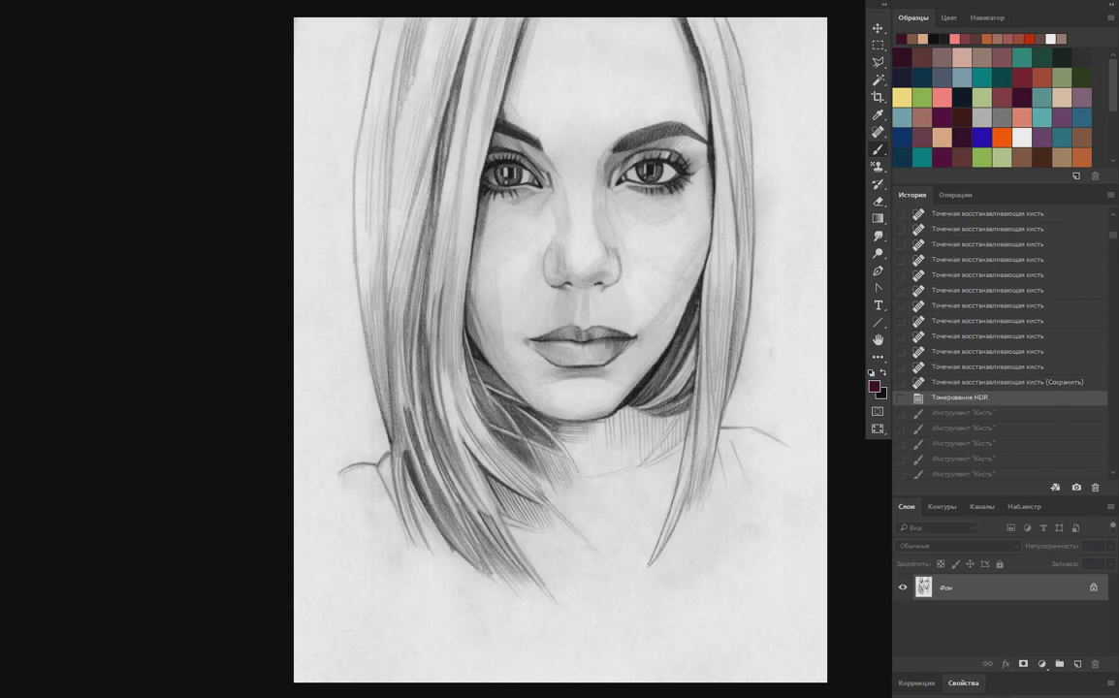
{"action": "key", "text": "ctrl+shift+z"}
{"action": "key", "text": "ctrl+shift+z"}
{"action": "key", "text": "ctrl+shift+z"}
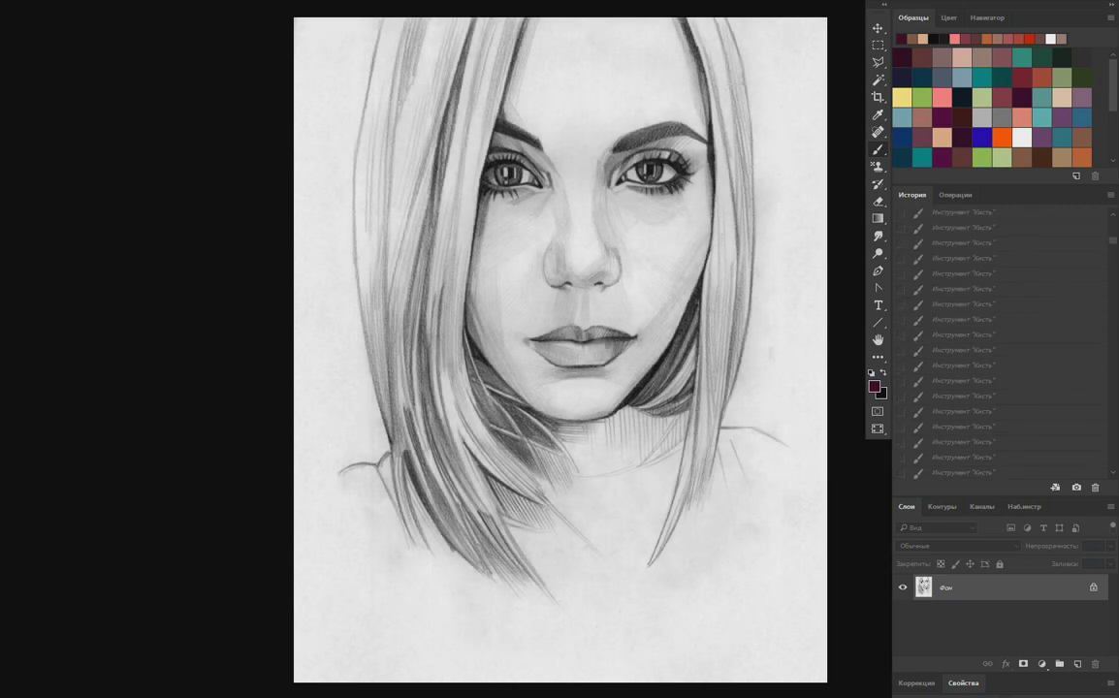
{"action": "key", "text": "ctrl+shift+z"}
{"action": "key", "text": "ctrl+shift+z"}
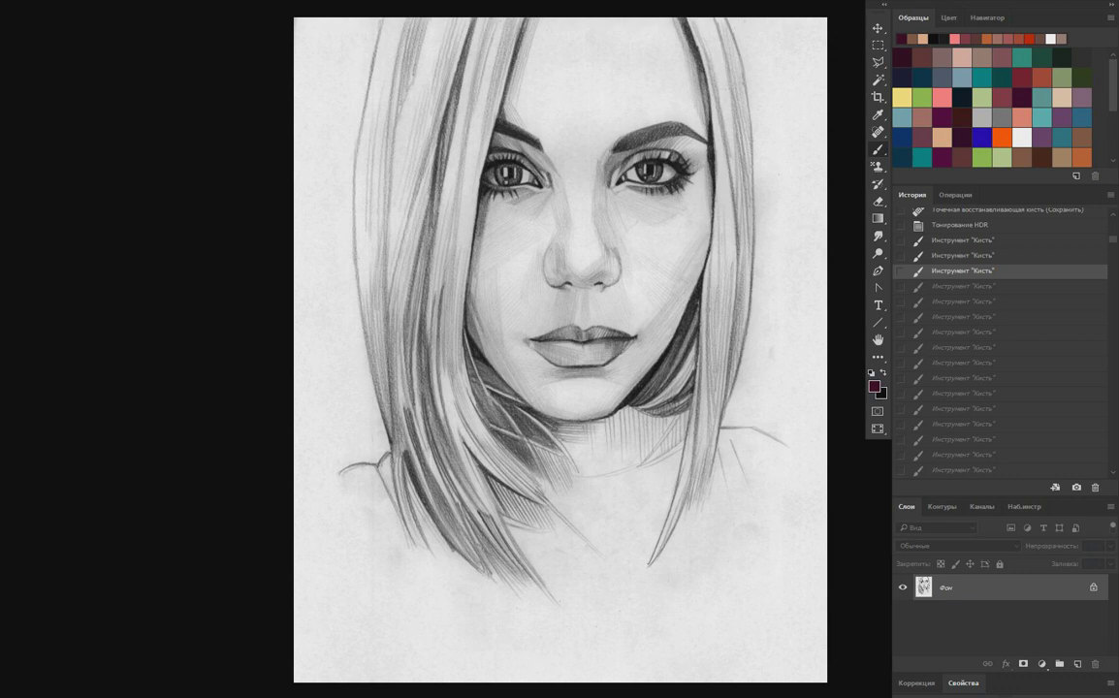
{"action": "key", "text": "ctrl+shift+z"}
{"action": "key", "text": "ctrl+shift+z"}
{"action": "key", "text": "ctrl+shift+z"}
{"action": "key", "text": "ctrl+shift+z"}
{"action": "key", "text": "ctrl+shift+z"}
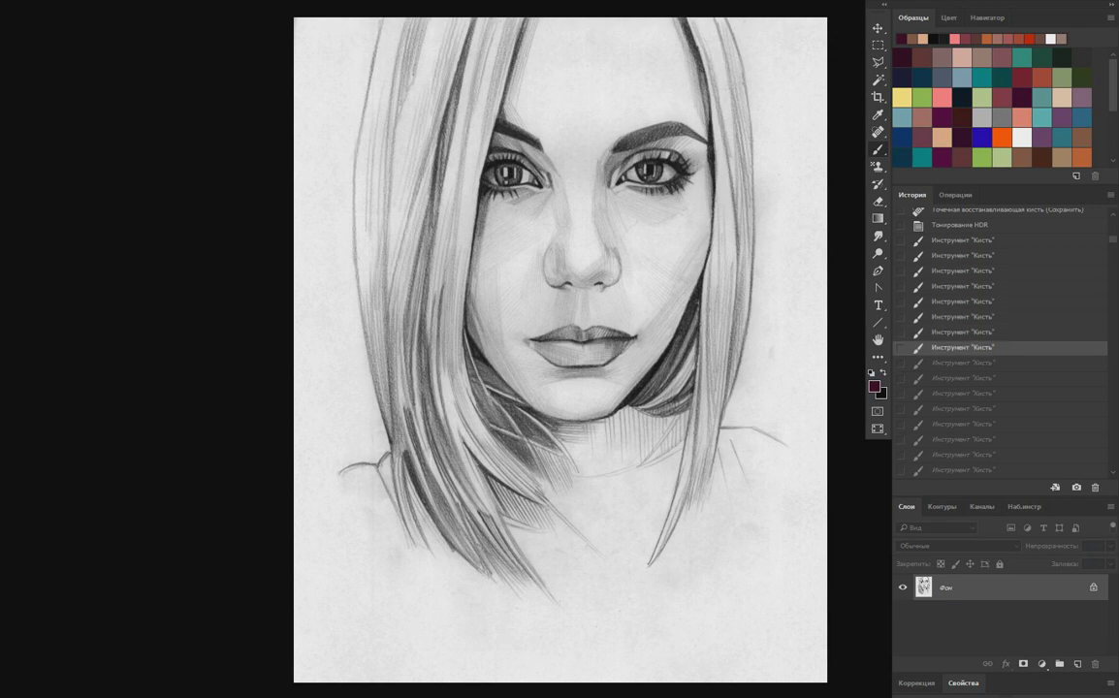
{"action": "key", "text": "ctrl+shift+z"}
{"action": "key", "text": "ctrl+shift+z"}
{"action": "key", "text": "ctrl+shift+z"}
{"action": "key", "text": "ctrl+shift+z"}
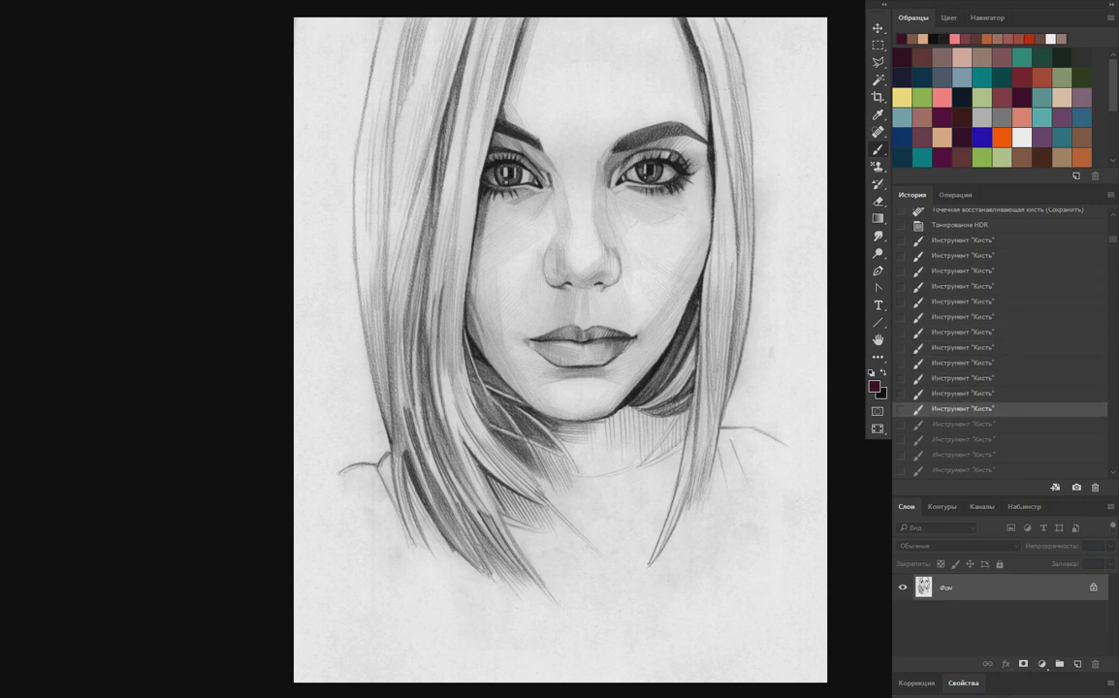
{"action": "key", "text": "ctrl+shift+z"}
{"action": "key", "text": "ctrl+shift+z"}
{"action": "key", "text": "ctrl+shift+z"}
{"action": "key", "text": "ctrl+shift+z"}
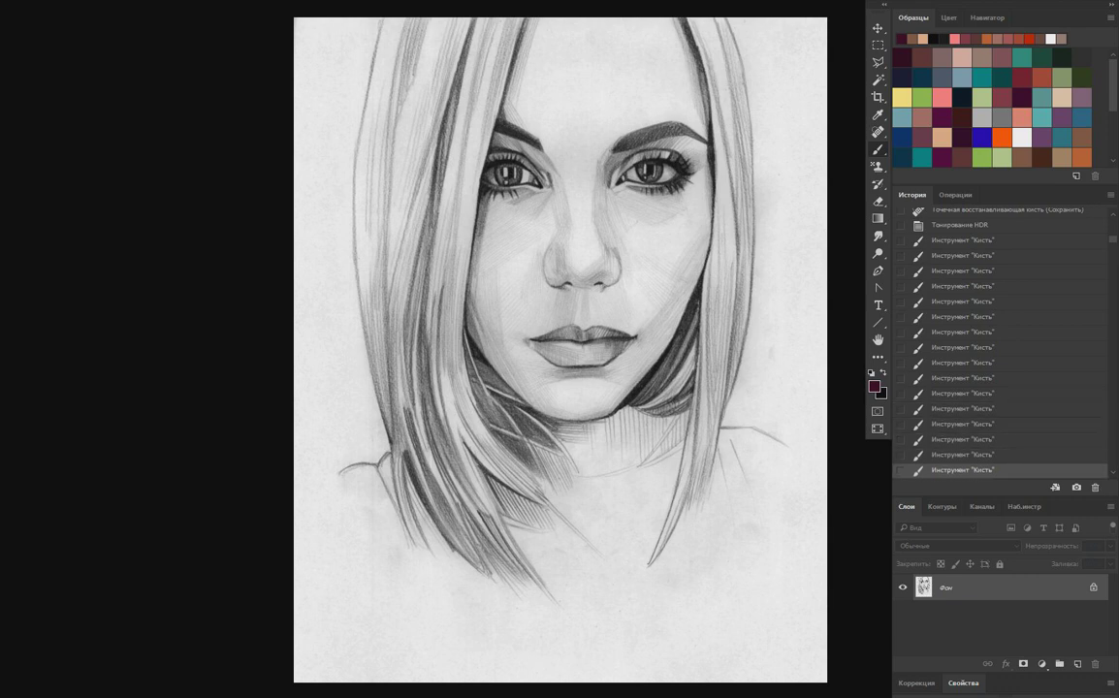
{"action": "scroll", "coordinate": [999, 417], "scroll_direction": "down", "scroll_amount": 5}
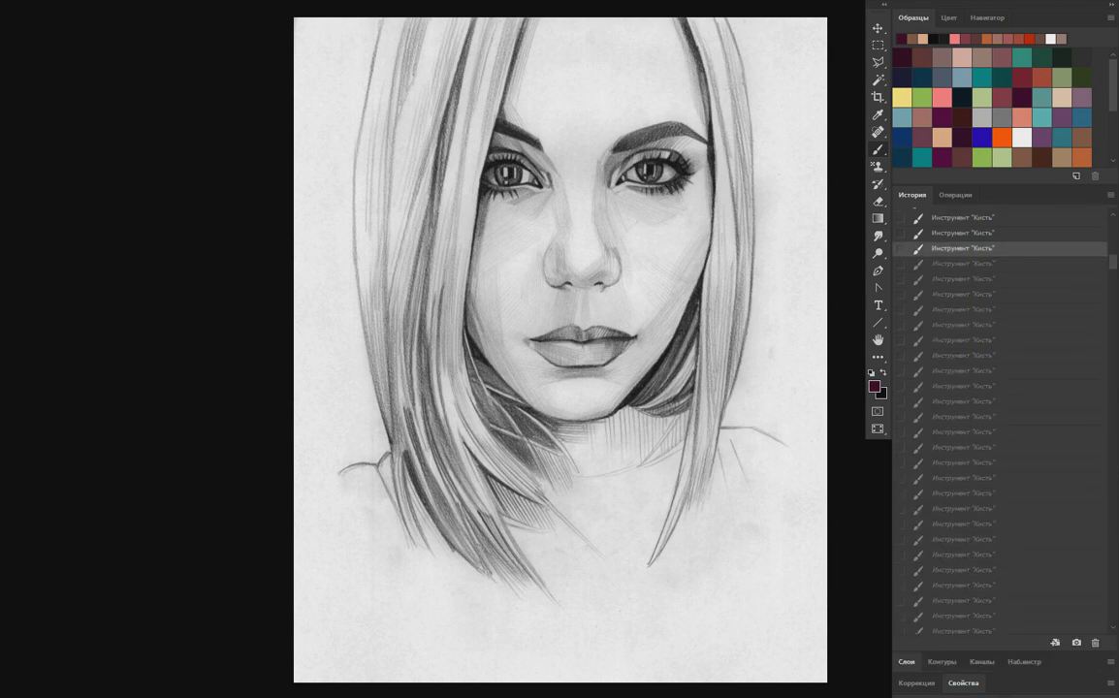
Replay the pencil shading strokes on the face.
{"action": "key", "text": "ctrl+shift+z"}
{"action": "key", "text": "ctrl+shift+z"}
{"action": "key", "text": "ctrl+shift+z"}
{"action": "key", "text": "ctrl+shift+z"}
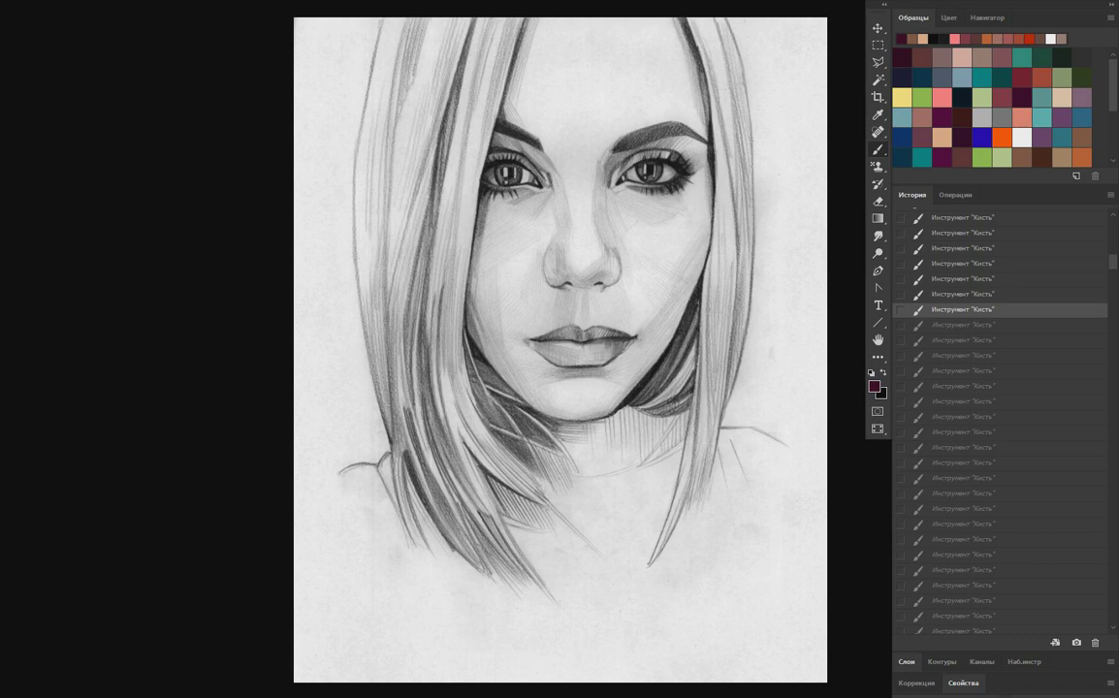
{"action": "key", "text": "ctrl+shift+z"}
{"action": "key", "text": "ctrl+shift+z"}
{"action": "key", "text": "ctrl+shift+z"}
{"action": "key", "text": "ctrl+shift+z"}
{"action": "key", "text": "ctrl+shift+z"}
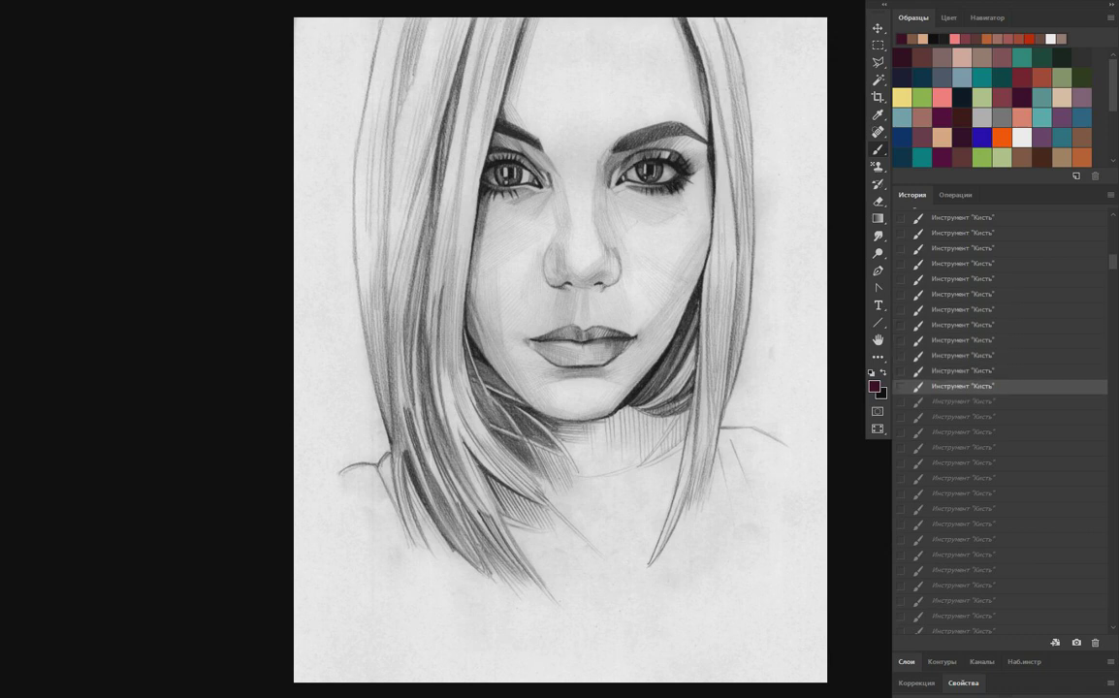
{"action": "key", "text": "ctrl+shift+z"}
{"action": "key", "text": "ctrl+shift+z"}
{"action": "key", "text": "ctrl+shift+z"}
{"action": "key", "text": "ctrl+shift+z"}
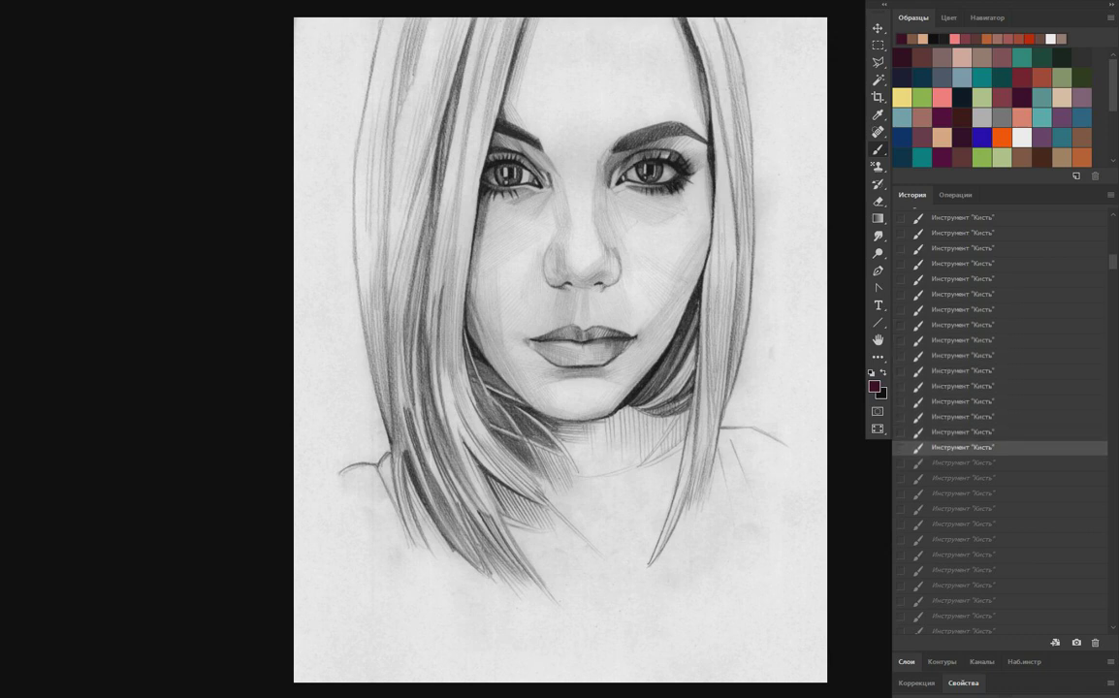
{"action": "key", "text": "ctrl+shift+z"}
{"action": "key", "text": "ctrl+shift+z"}
{"action": "key", "text": "ctrl+shift+z"}
{"action": "key", "text": "ctrl+shift+z"}
{"action": "key", "text": "ctrl+shift+z"}
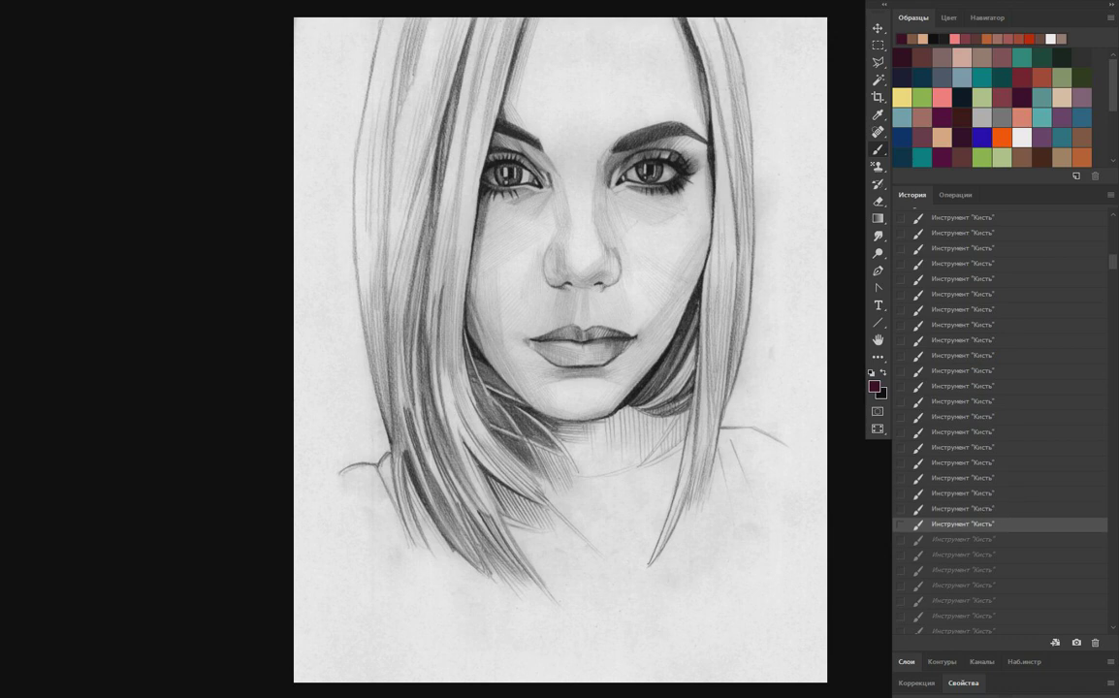
{"action": "key", "text": "ctrl+shift+z"}
{"action": "key", "text": "ctrl+shift+z"}
{"action": "key", "text": "ctrl+shift+z"}
{"action": "key", "text": "ctrl+shift+z"}
{"action": "key", "text": "ctrl+shift+z"}
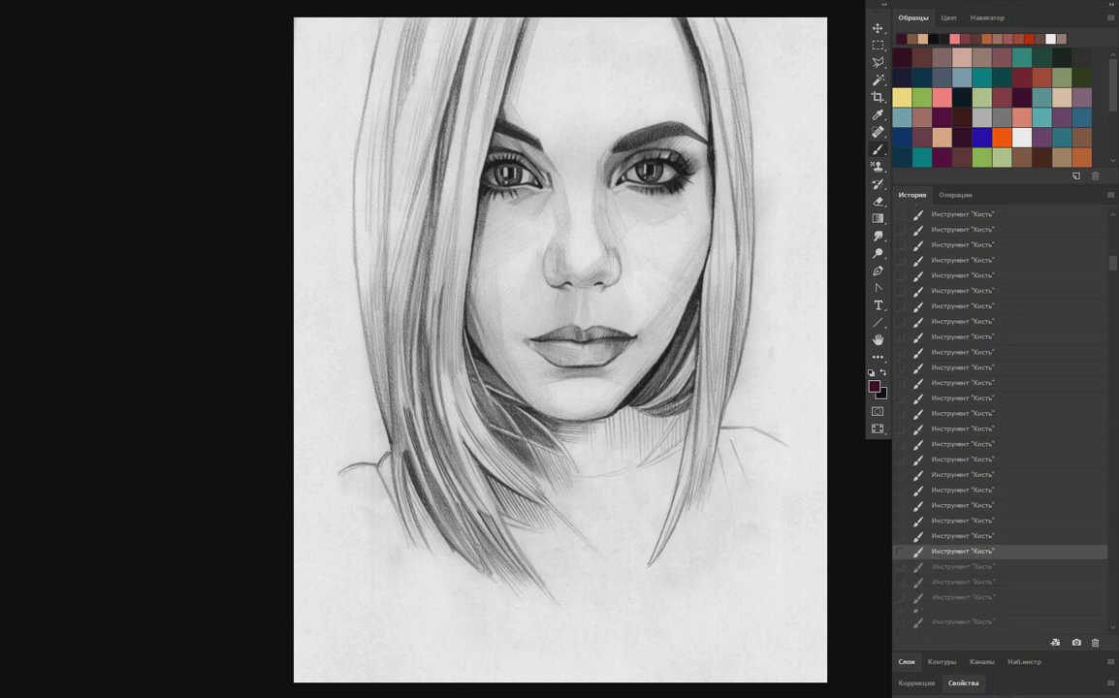
{"action": "key", "text": "ctrl+alt+z"}
{"action": "key", "text": "ctrl+alt+z"}
{"action": "key", "text": "ctrl+alt+z"}
Replay the hair shading strokes in the sketch.
{"action": "key", "text": "ctrl+shift+z"}
{"action": "key", "text": "ctrl+shift+z"}
{"action": "key", "text": "ctrl+shift+z"}
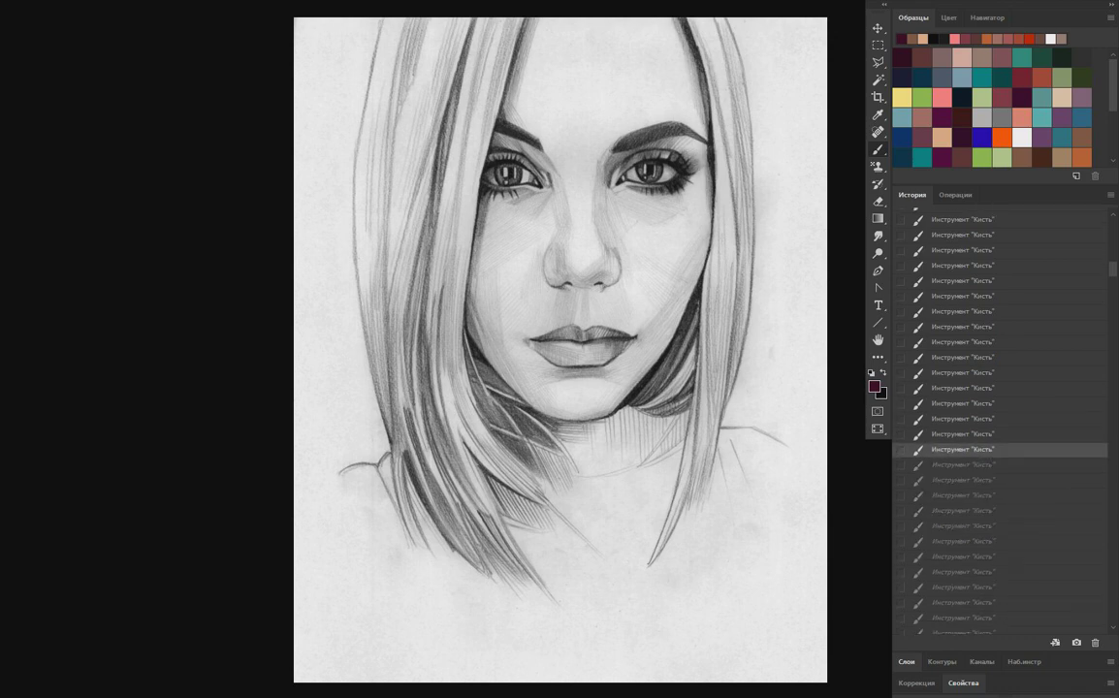
{"action": "key", "text": "ctrl+shift+z"}
{"action": "key", "text": "ctrl+shift+z"}
{"action": "key", "text": "ctrl+shift+z"}
{"action": "key", "text": "ctrl+shift+z"}
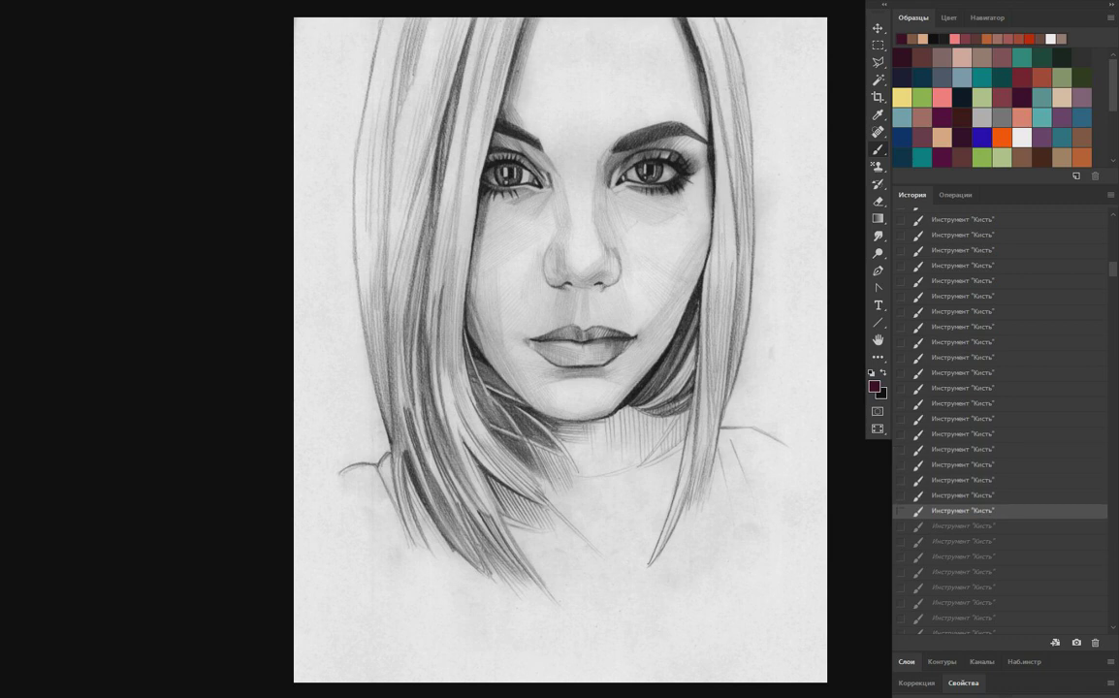
{"action": "key", "text": "ctrl+shift+z"}
{"action": "key", "text": "ctrl+shift+z"}
{"action": "key", "text": "ctrl+shift+z"}
{"action": "key", "text": "ctrl+shift+z"}
{"action": "key", "text": "ctrl+shift+z"}
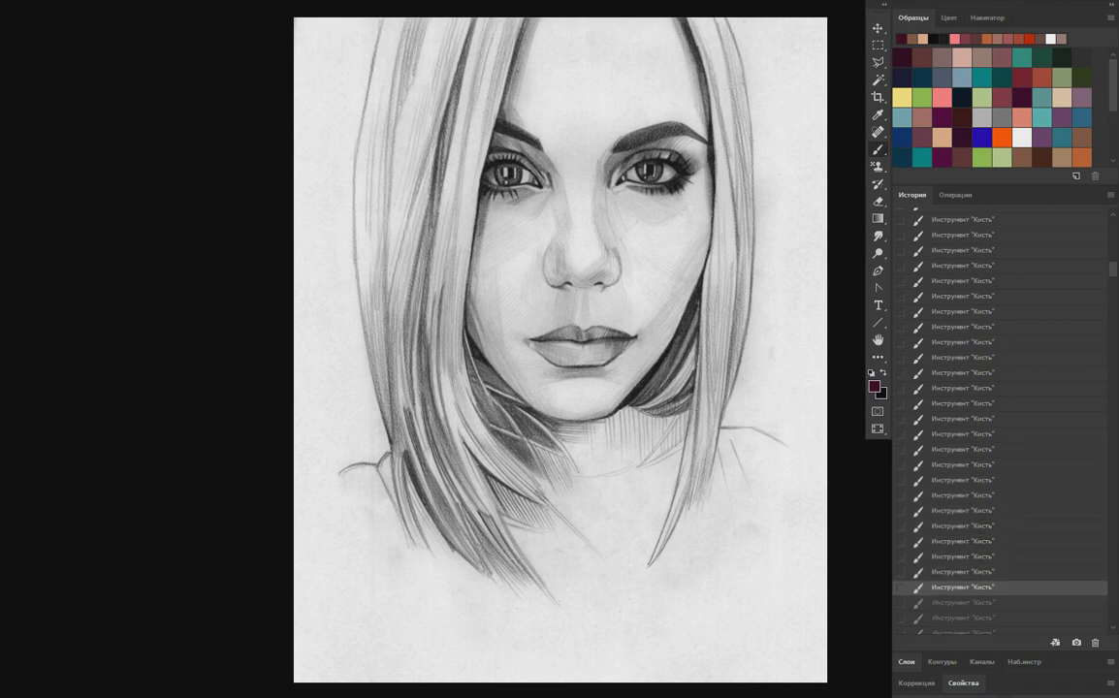
{"action": "key", "text": "ctrl+shift+z"}
{"action": "key", "text": "ctrl+shift+z"}
{"action": "key", "text": "ctrl+alt+z"}
{"action": "key", "text": "ctrl+alt+z"}
{"action": "key", "text": "ctrl+alt+z"}
{"action": "key", "text": "ctrl+shift+z"}
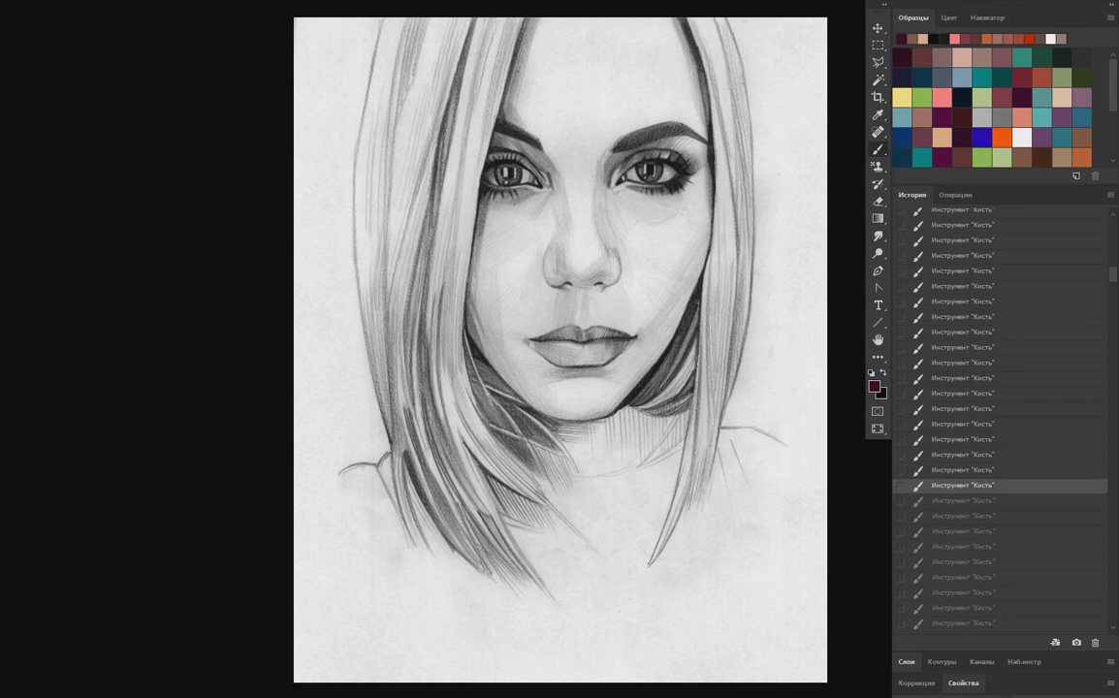
{"action": "key", "text": "ctrl+shift+z"}
{"action": "key", "text": "ctrl+shift+z"}
{"action": "key", "text": "ctrl+shift+z"}
{"action": "key", "text": "ctrl+shift+z"}
{"action": "key", "text": "ctrl+shift+z"}
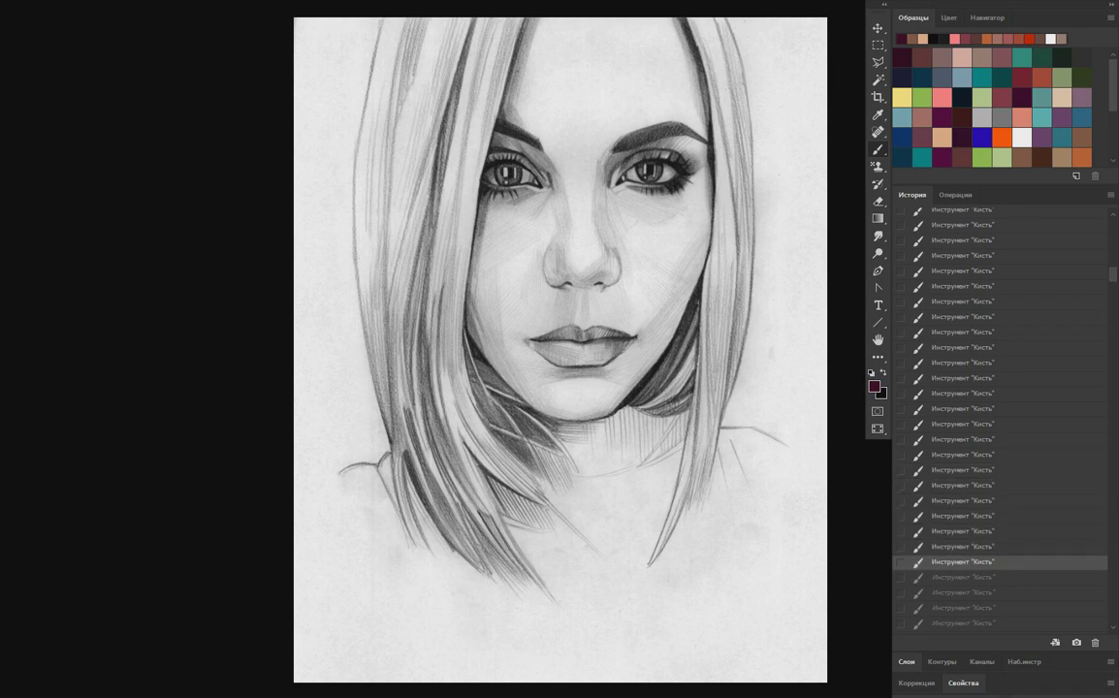
{"action": "key", "text": "ctrl+shift+z"}
Rewind and re-step through about a dozen sketch brush strokes.
{"action": "key", "text": "ctrl+shift+z"}
{"action": "key", "text": "ctrl+shift+z"}
{"action": "key", "text": "ctrl+shift+z"}
{"action": "key", "text": "ctrl+alt+z"}
{"action": "key", "text": "ctrl+alt+z"}
{"action": "key", "text": "ctrl+alt+z"}
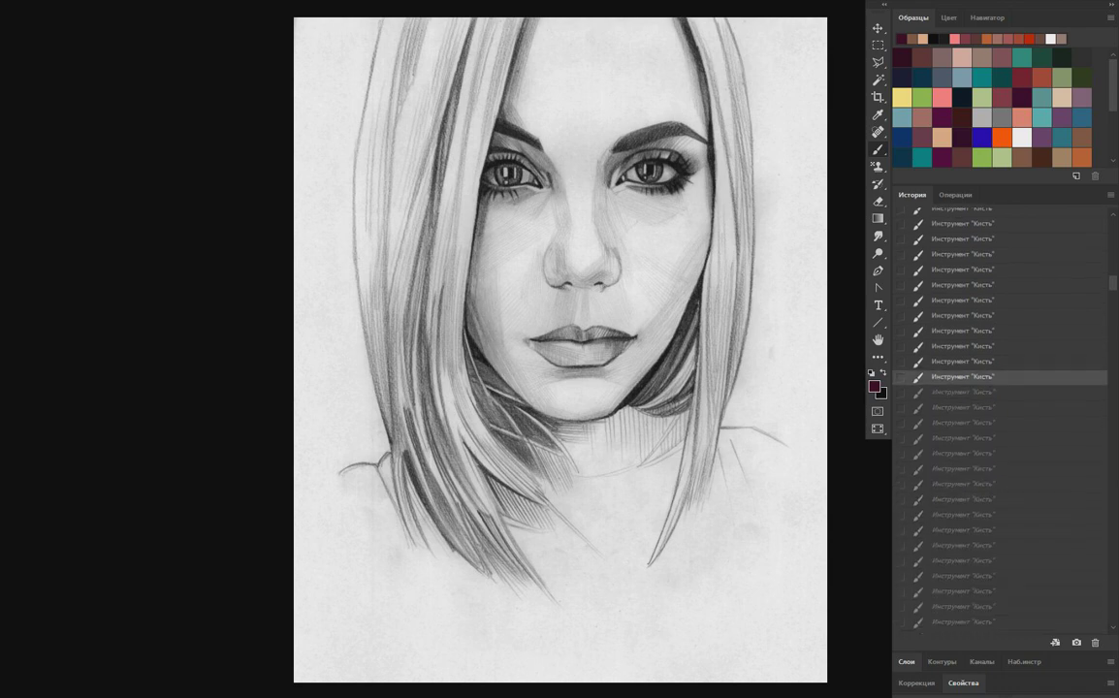
{"action": "key", "text": "ctrl+shift+z"}
{"action": "key", "text": "ctrl+shift+z"}
{"action": "key", "text": "ctrl+shift+z"}
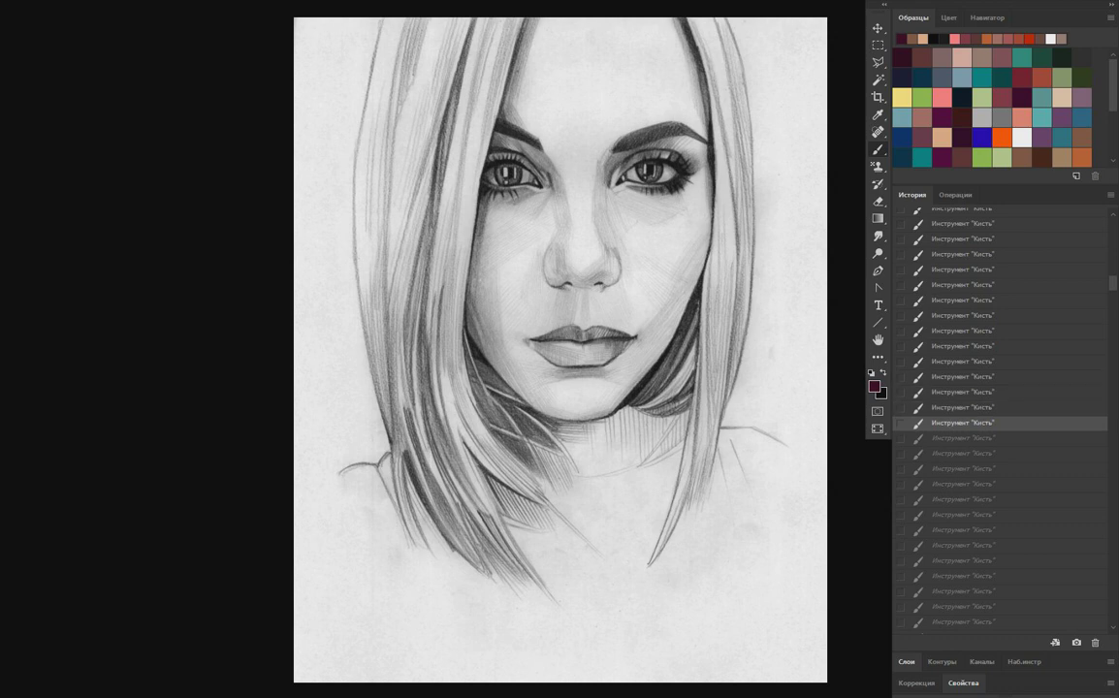
{"action": "key", "text": "ctrl+shift+z"}
{"action": "key", "text": "ctrl+shift+z"}
{"action": "key", "text": "ctrl+shift+z"}
{"action": "key", "text": "ctrl+shift+z"}
{"action": "key", "text": "ctrl+shift+z"}
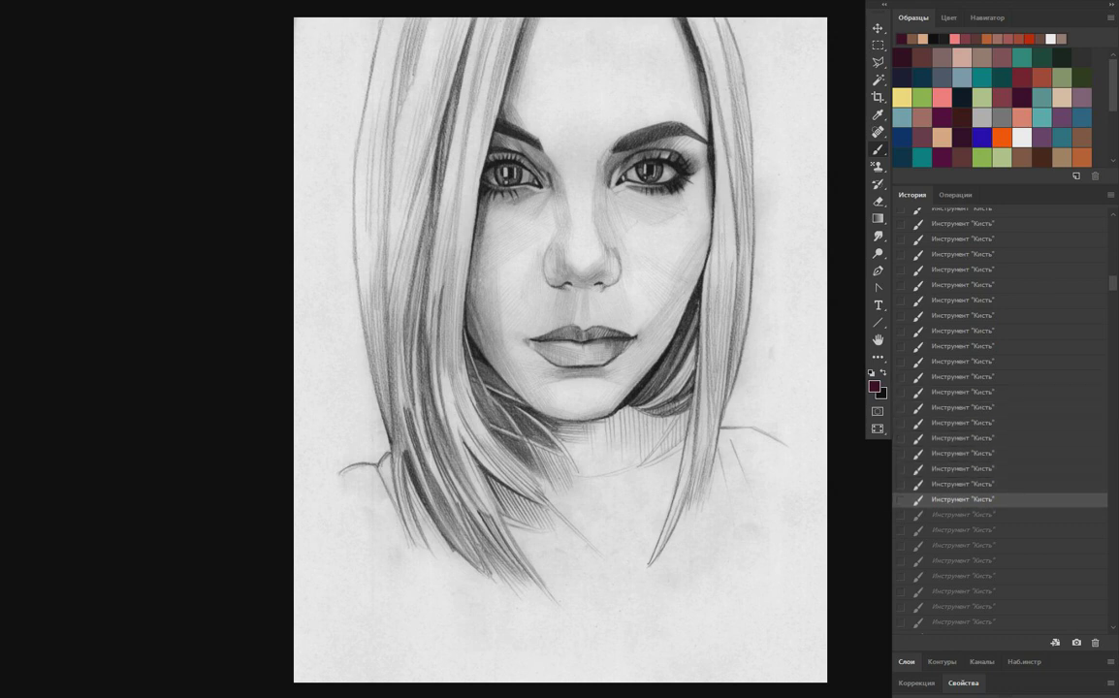
{"action": "key", "text": "ctrl+shift+z"}
{"action": "key", "text": "ctrl+shift+z"}
{"action": "key", "text": "ctrl+shift+z"}
{"action": "key", "text": "ctrl+shift+z"}
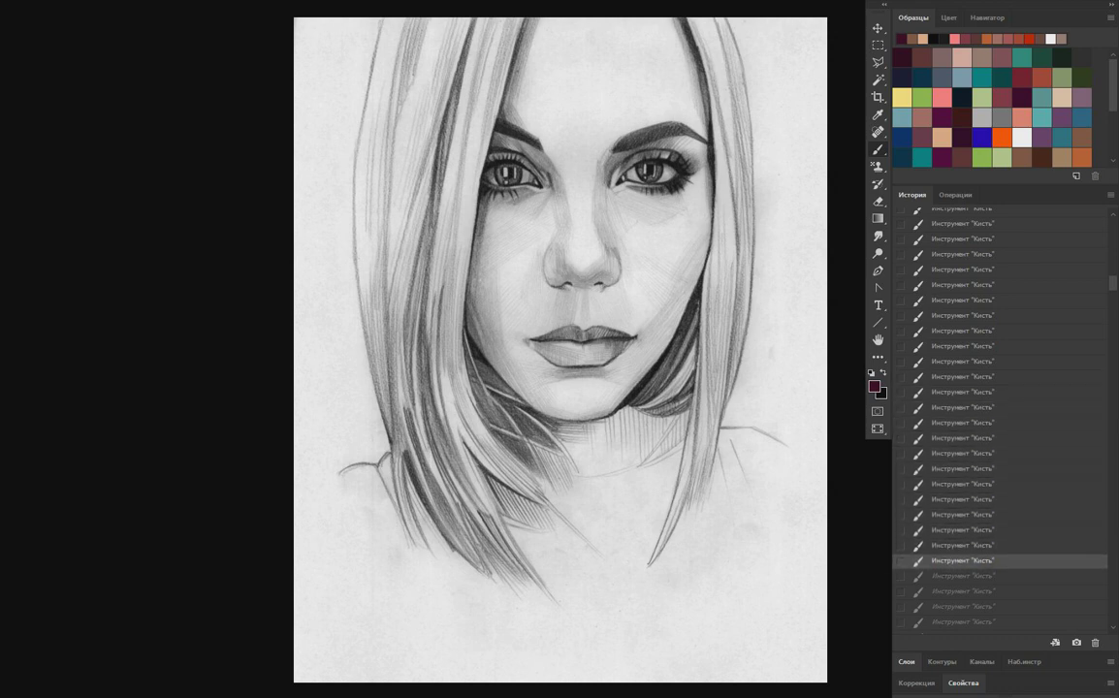
{"action": "key", "text": "ctrl+shift+z"}
{"action": "key", "text": "ctrl+shift+z"}
{"action": "key", "text": "ctrl+z"}
{"action": "key", "text": "ctrl+z"}
{"action": "key", "text": "ctrl+z"}
{"action": "key", "text": "ctrl+z"}
{"action": "key", "text": "ctrl+z"}
{"action": "key", "text": "ctrl+z"}
{"action": "key", "text": "ctrl+z"}
{"action": "key", "text": "ctrl+z"}
{"action": "key", "text": "ctrl+z"}
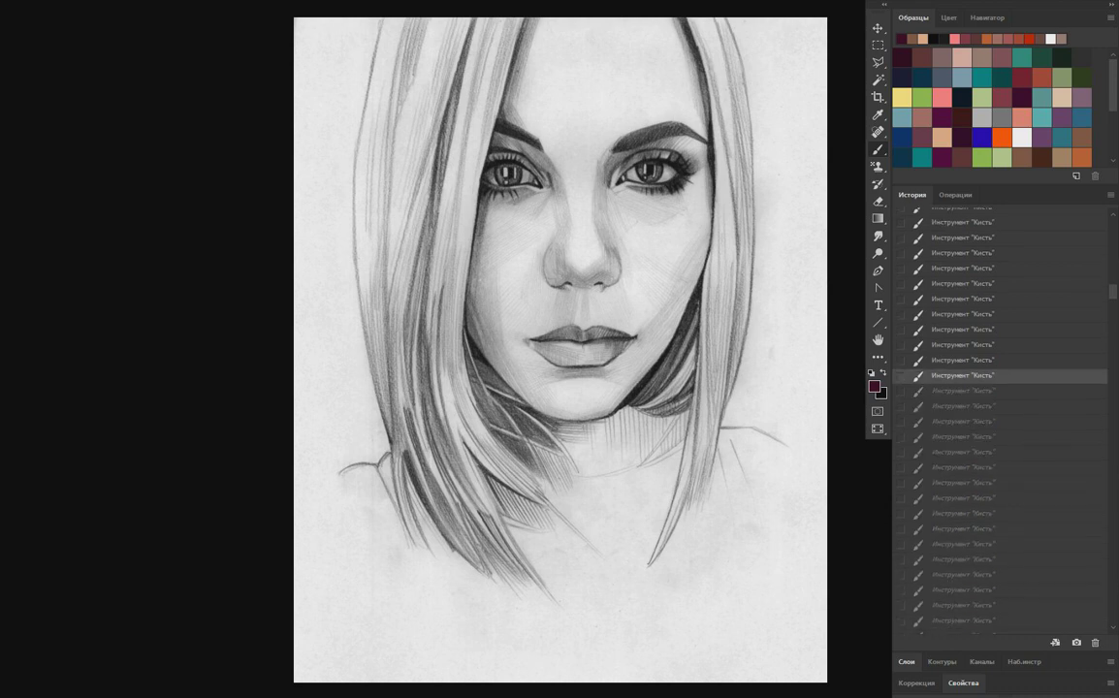
{"action": "key", "text": "ctrl+z"}
{"action": "key", "text": "ctrl+shift+z"}
{"action": "key", "text": "ctrl+shift+z"}
{"action": "key", "text": "ctrl+shift+z"}
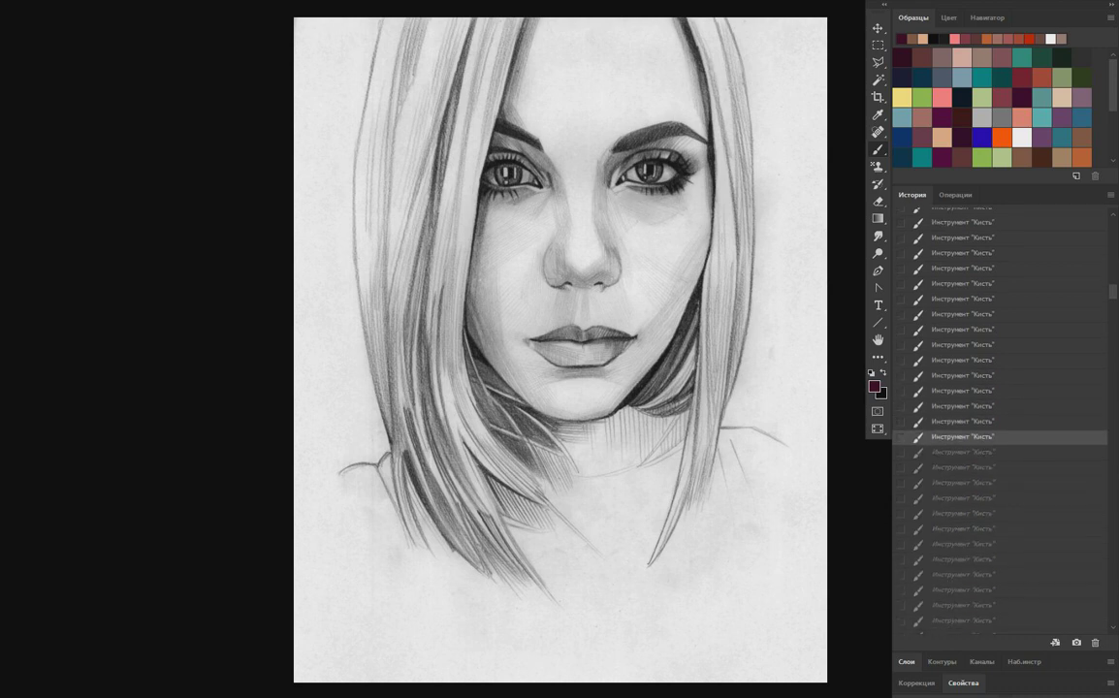
{"action": "key", "text": "ctrl+shift+z"}
{"action": "key", "text": "ctrl+shift+z"}
{"action": "key", "text": "ctrl+shift+z"}
{"action": "key", "text": "ctrl+shift+z"}
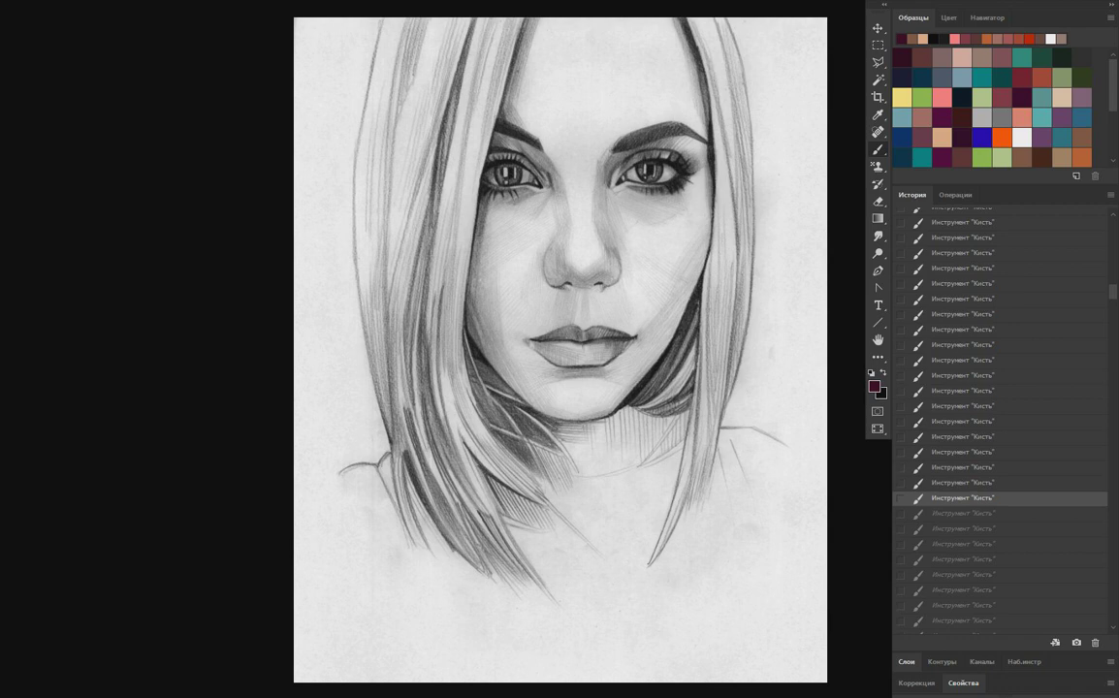
{"action": "key", "text": "ctrl+shift+z"}
{"action": "key", "text": "ctrl+shift+z"}
{"action": "key", "text": "ctrl+shift+z"}
{"action": "key", "text": "ctrl+shift+z"}
{"action": "key", "text": "ctrl+shift+z"}
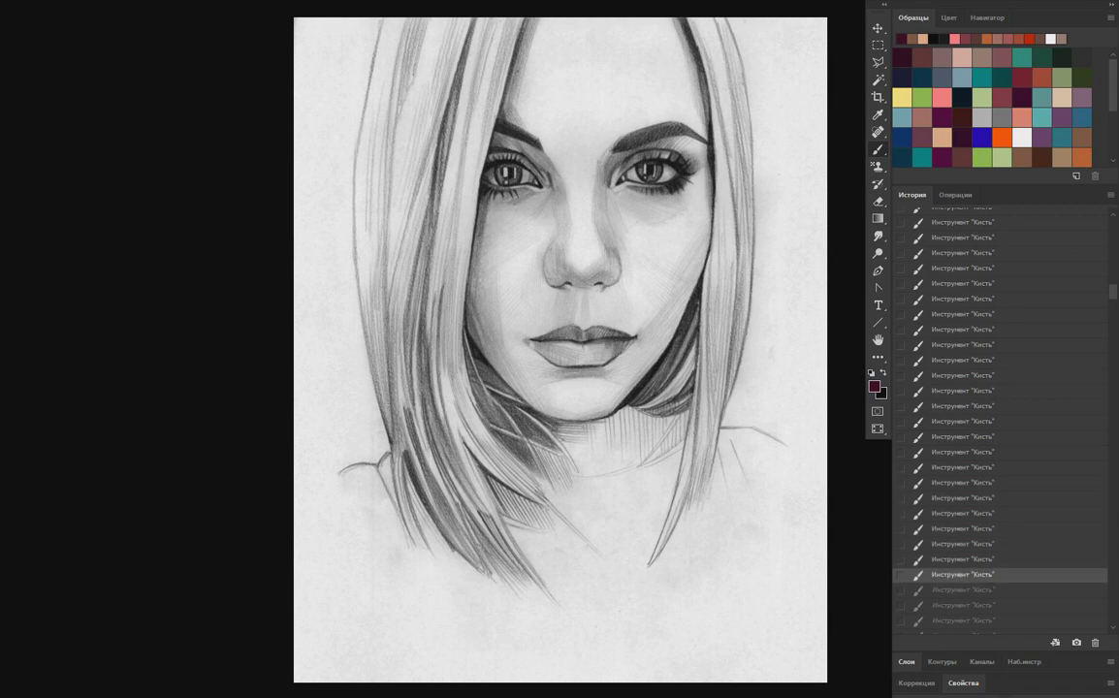
{"action": "key", "text": "ctrl+shift+z"}
Undo about seventeen sketch strokes, then redo them back in batches.
{"action": "key", "text": "ctrl+alt+z"}
{"action": "key", "text": "ctrl+alt+z"}
{"action": "key", "text": "ctrl+alt+z"}
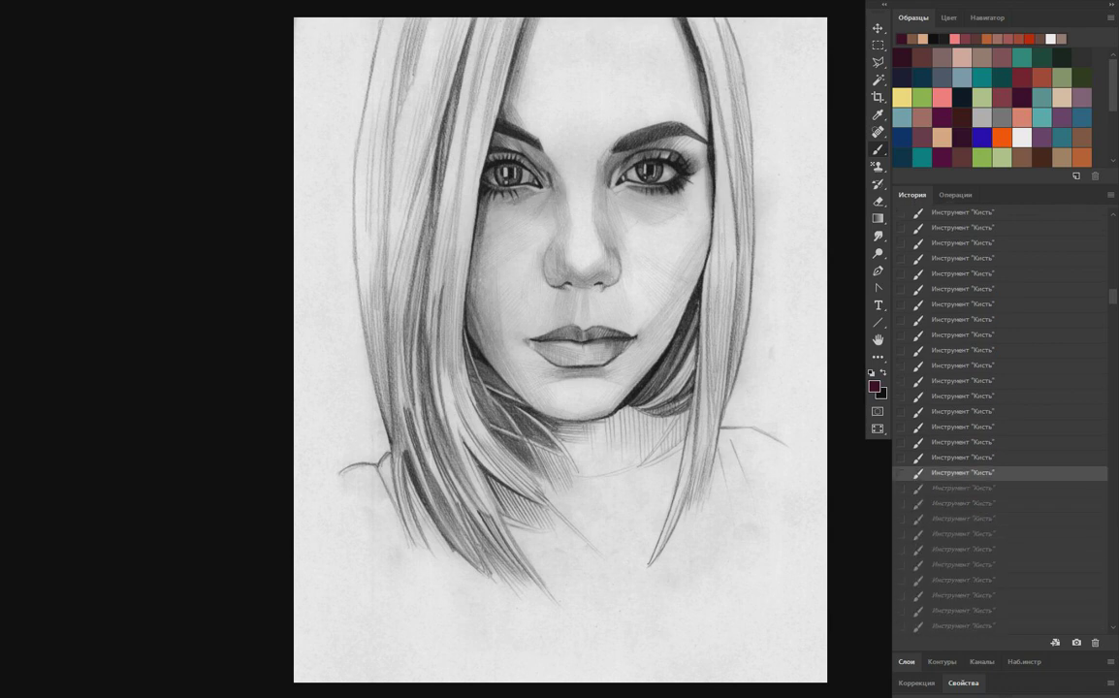
{"action": "key", "text": "ctrl+alt+z"}
{"action": "key", "text": "ctrl+alt+z"}
{"action": "key", "text": "ctrl+alt+z"}
{"action": "key", "text": "ctrl+shift+z"}
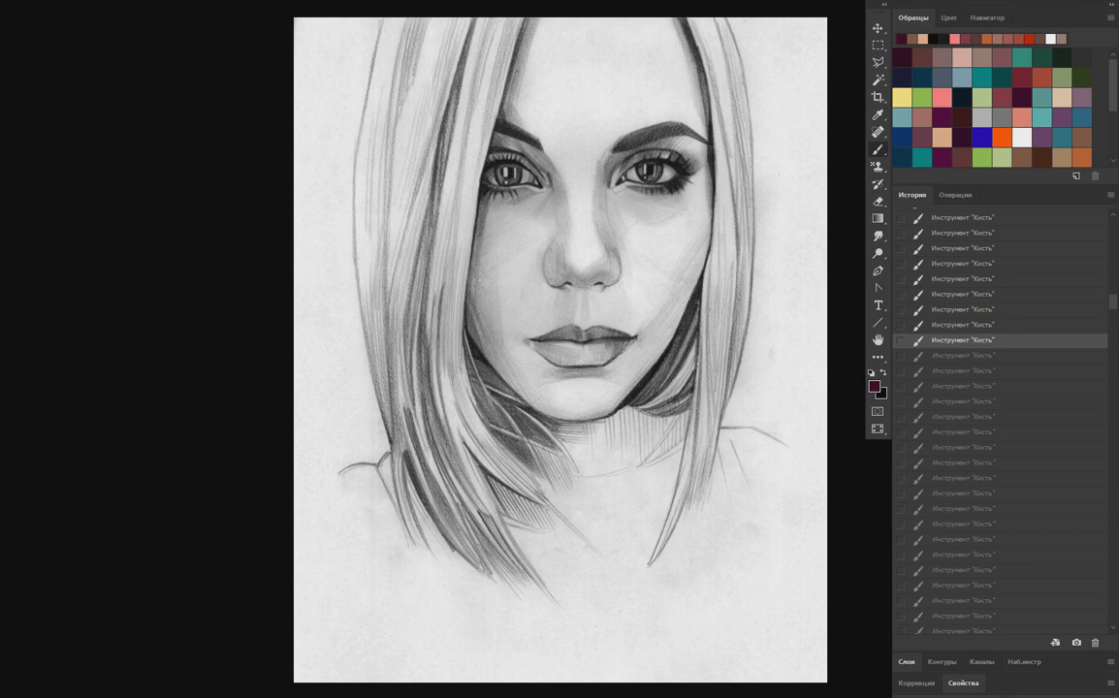
{"action": "key", "text": "ctrl+shift+z"}
{"action": "key", "text": "ctrl+shift+z"}
{"action": "key", "text": "ctrl+shift+z"}
{"action": "key", "text": "ctrl+shift+z"}
{"action": "key", "text": "ctrl+shift+z"}
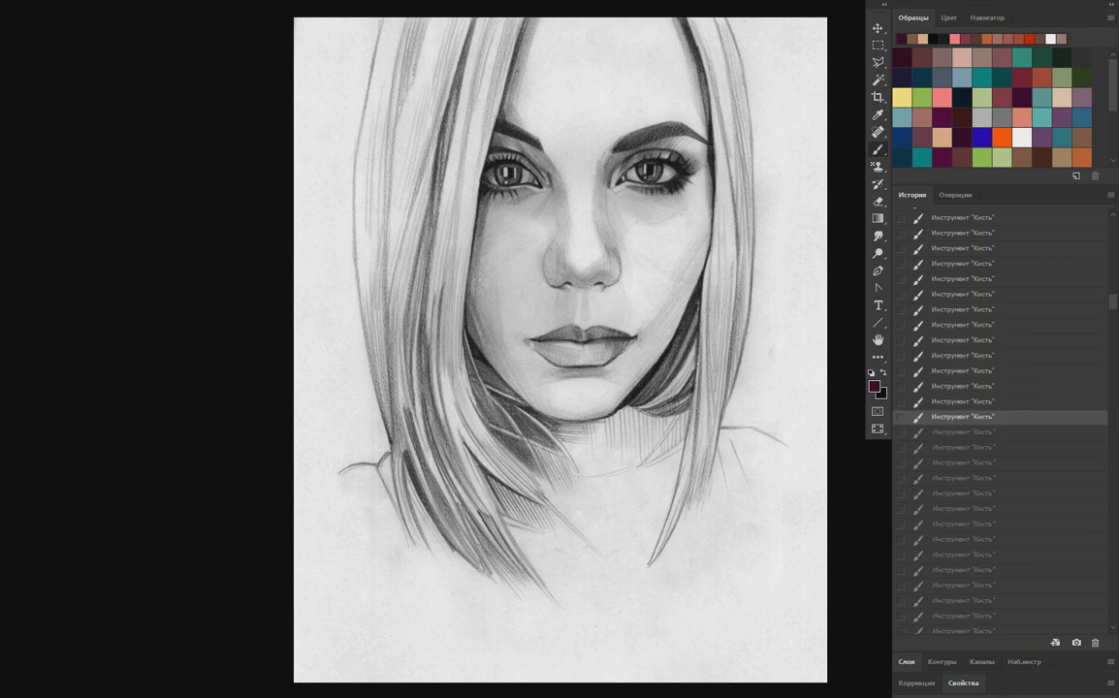
{"action": "key", "text": "ctrl+shift+z"}
{"action": "key", "text": "ctrl+shift+z"}
{"action": "key", "text": "ctrl+shift+z"}
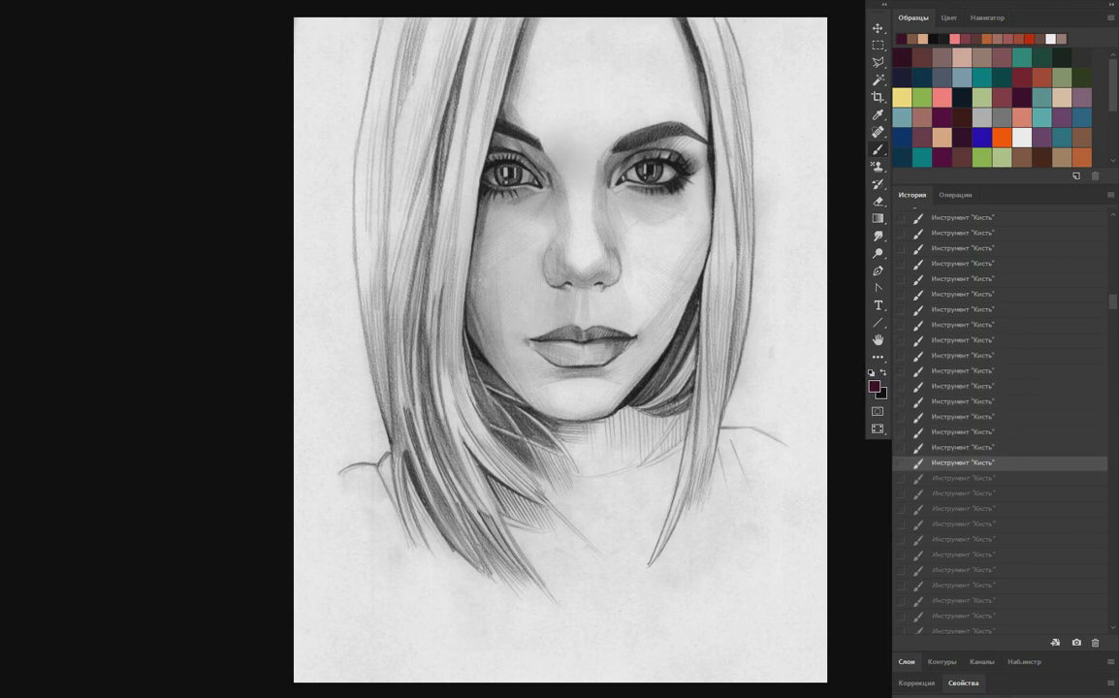
{"action": "key", "text": "ctrl+shift+z"}
{"action": "key", "text": "ctrl+shift+z"}
{"action": "key", "text": "ctrl+shift+z"}
{"action": "key", "text": "ctrl+shift+z"}
{"action": "key", "text": "ctrl+shift+z"}
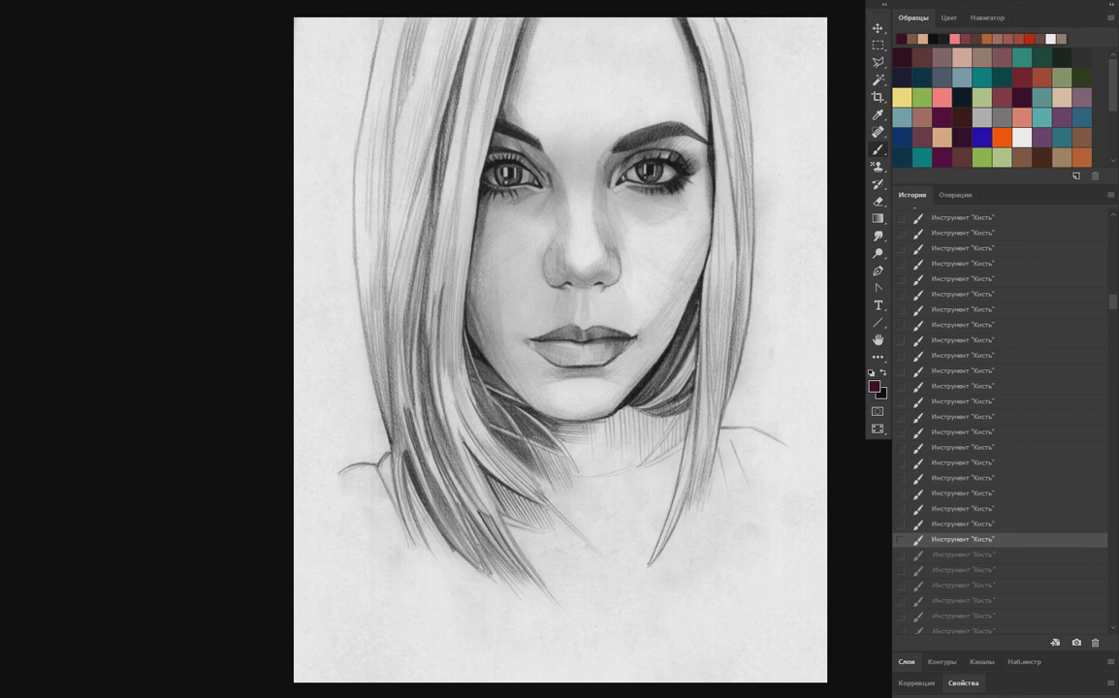
{"action": "key", "text": "ctrl+shift+z"}
Restore the final strokes, including the left shoulder line, and the blended new layer.
{"action": "key", "text": "ctrl+z"}
{"action": "key", "text": "ctrl+z"}
{"action": "key", "text": "ctrl+z"}
{"action": "key", "text": "ctrl+z"}
{"action": "key", "text": "ctrl+z"}
{"action": "key", "text": "ctrl+z"}
{"action": "key", "text": "ctrl+z"}
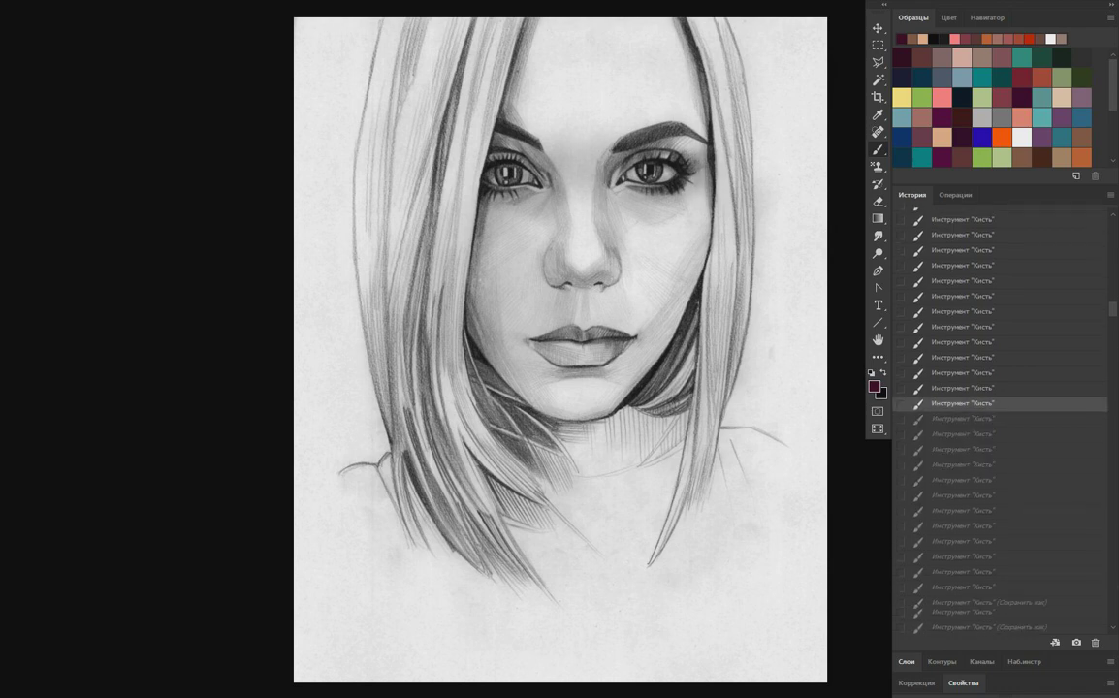
{"action": "key", "text": "ctrl+z"}
{"action": "key", "text": "ctrl+z"}
{"action": "key", "text": "ctrl+z"}
{"action": "key", "text": "ctrl+shift+z"}
{"action": "key", "text": "ctrl+shift+z"}
{"action": "key", "text": "ctrl+shift+z"}
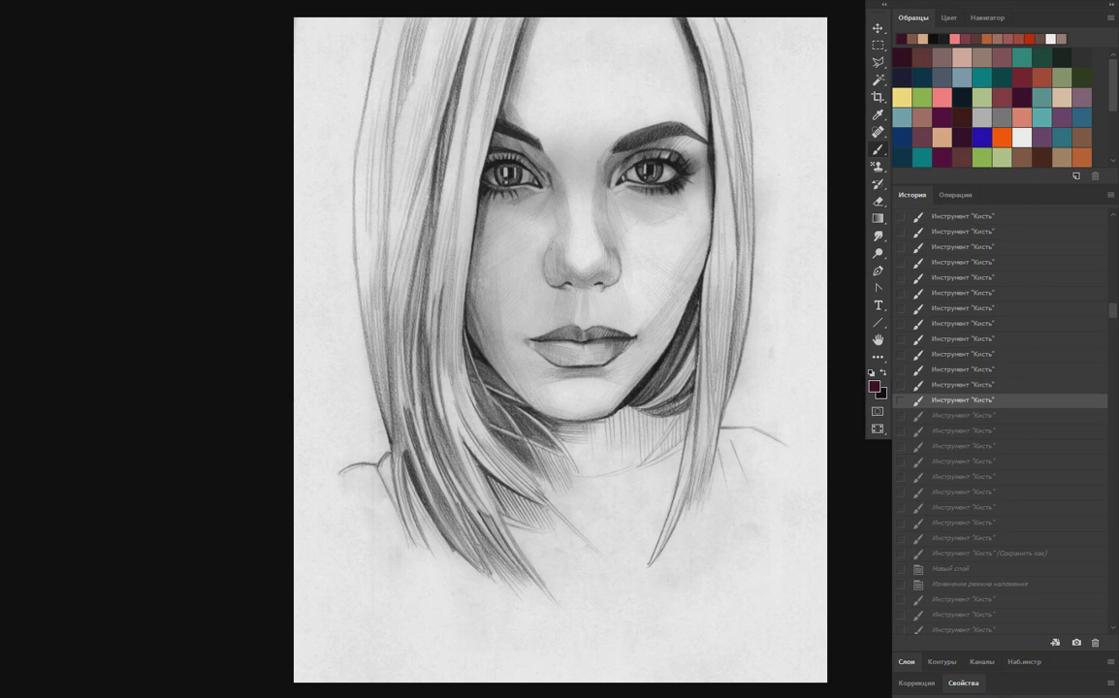
{"action": "key", "text": "ctrl+shift+z"}
{"action": "key", "text": "ctrl+shift+z"}
{"action": "key", "text": "ctrl+shift+z"}
{"action": "key", "text": "ctrl+shift+z"}
{"action": "key", "text": "ctrl+shift+z"}
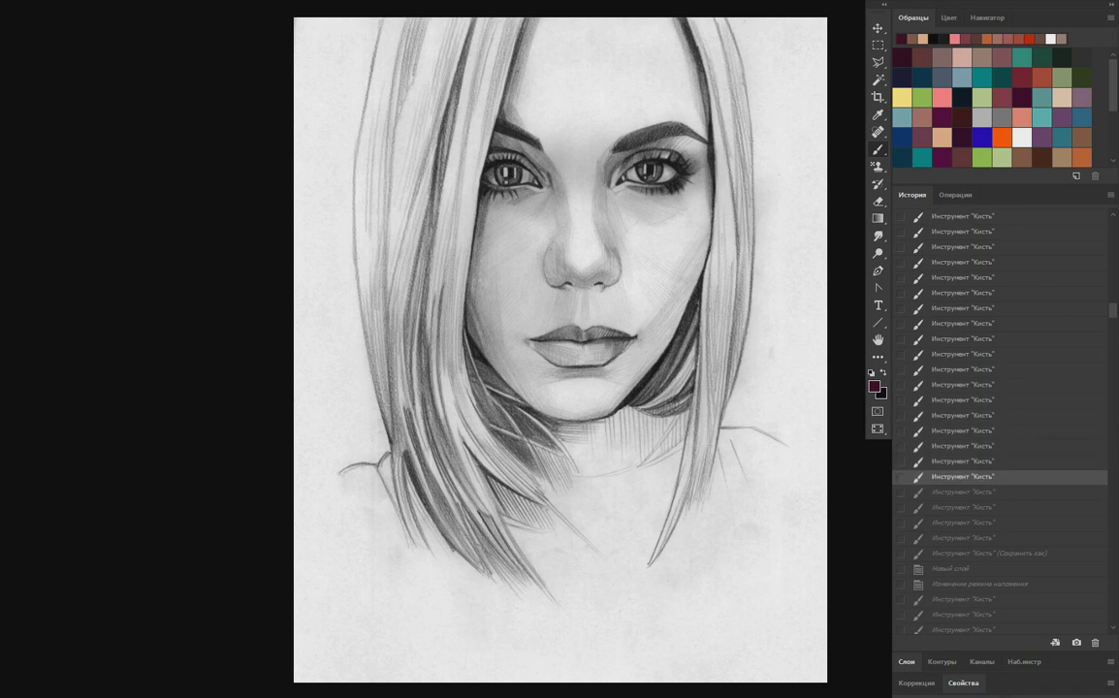
{"action": "key", "text": "ctrl+shift+z"}
{"action": "key", "text": "ctrl+shift+z"}
{"action": "key", "text": "ctrl+shift+z"}
{"action": "key", "text": "ctrl+shift+z"}
{"action": "key", "text": "ctrl+shift+z"}
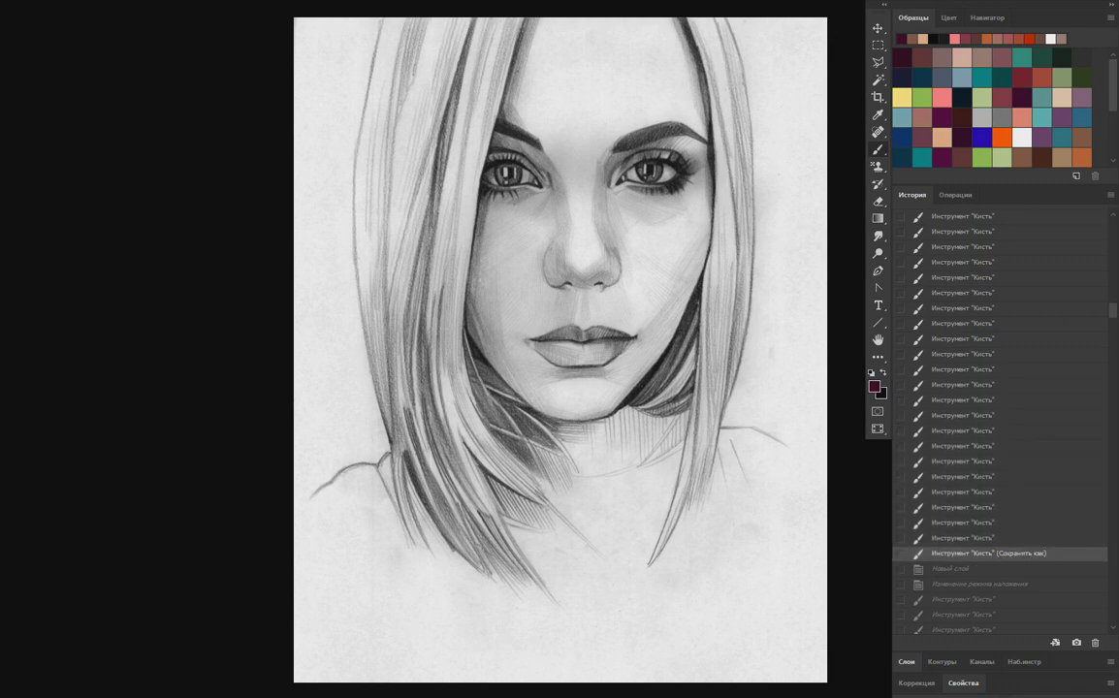
{"action": "key", "text": "ctrl+shift+z"}
{"action": "key", "text": "ctrl+shift+z"}
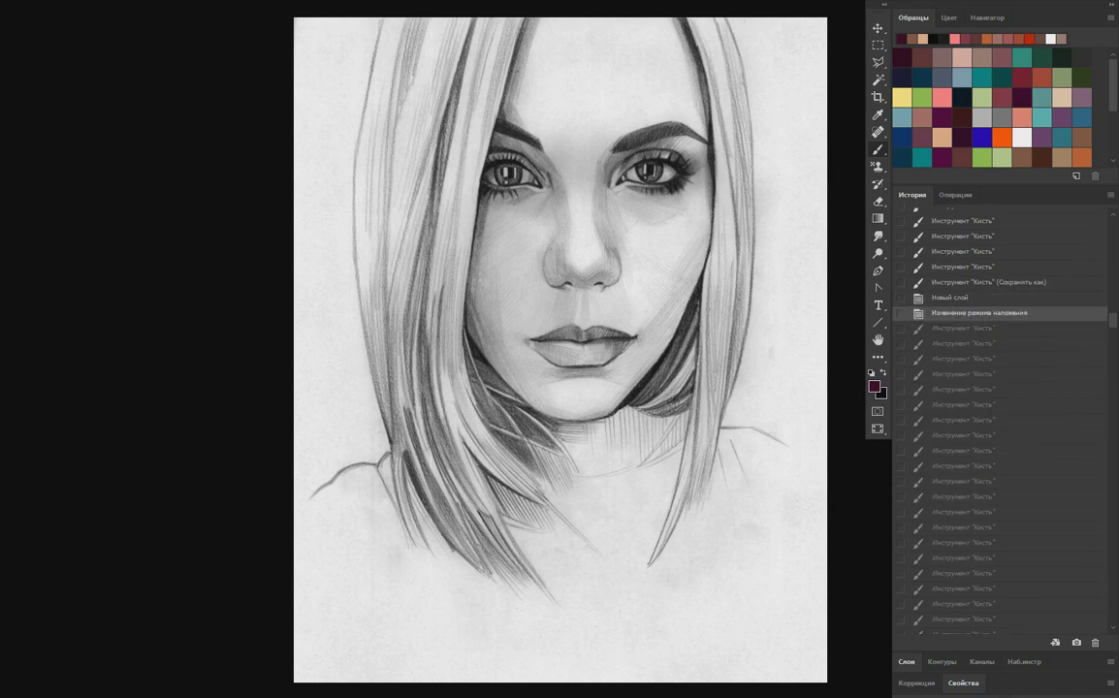
{"action": "key", "text": "ctrl+shift+z"}
Redo the orange paint strokes on the left side of the bob.
{"action": "key", "text": "ctrl+shift+z"}
{"action": "key", "text": "ctrl+shift+z"}
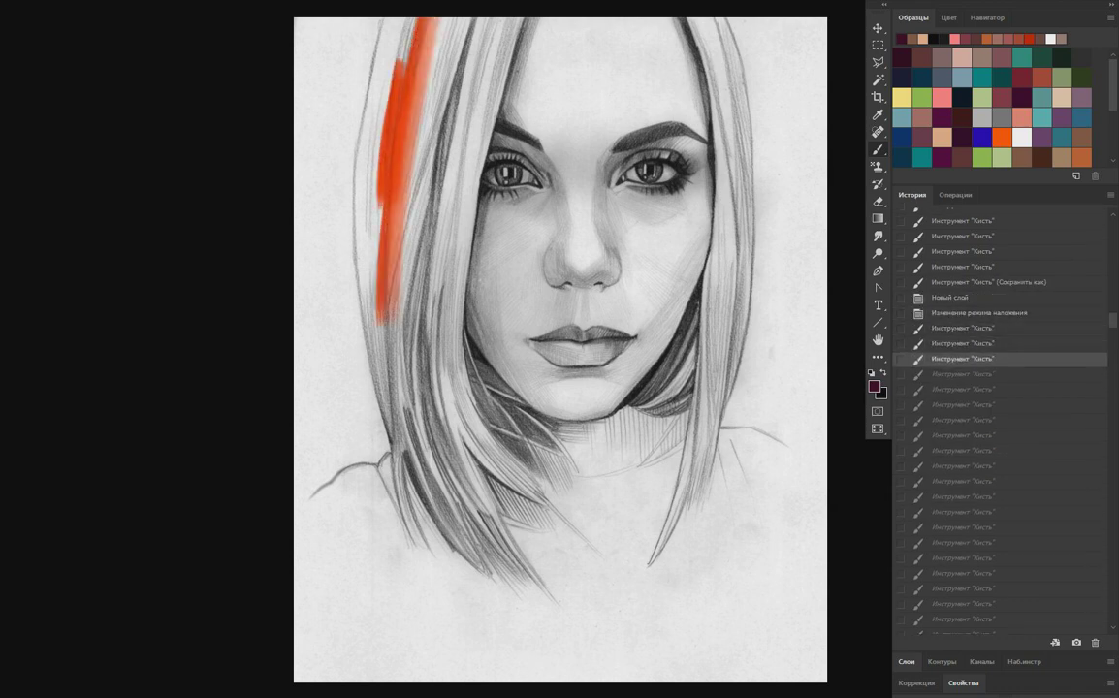
{"action": "key", "text": "ctrl+shift+z"}
{"action": "key", "text": "ctrl+shift+z"}
{"action": "key", "text": "ctrl+shift+z"}
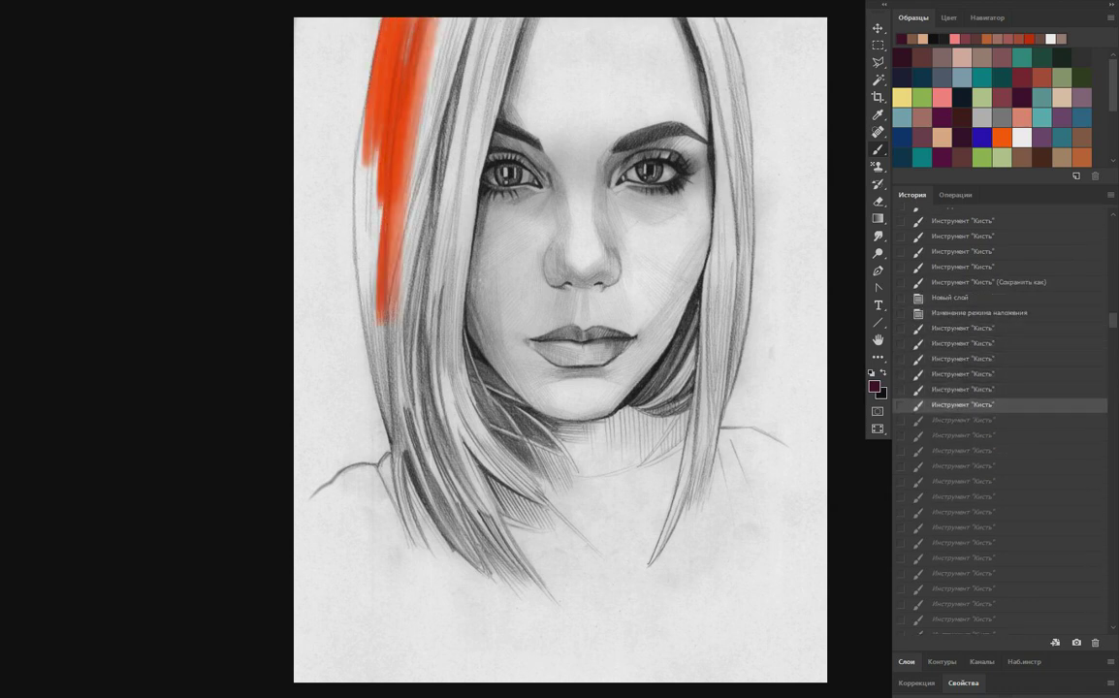
{"action": "key", "text": "ctrl+shift+z"}
{"action": "key", "text": "ctrl+shift+z"}
{"action": "key", "text": "ctrl+shift+z"}
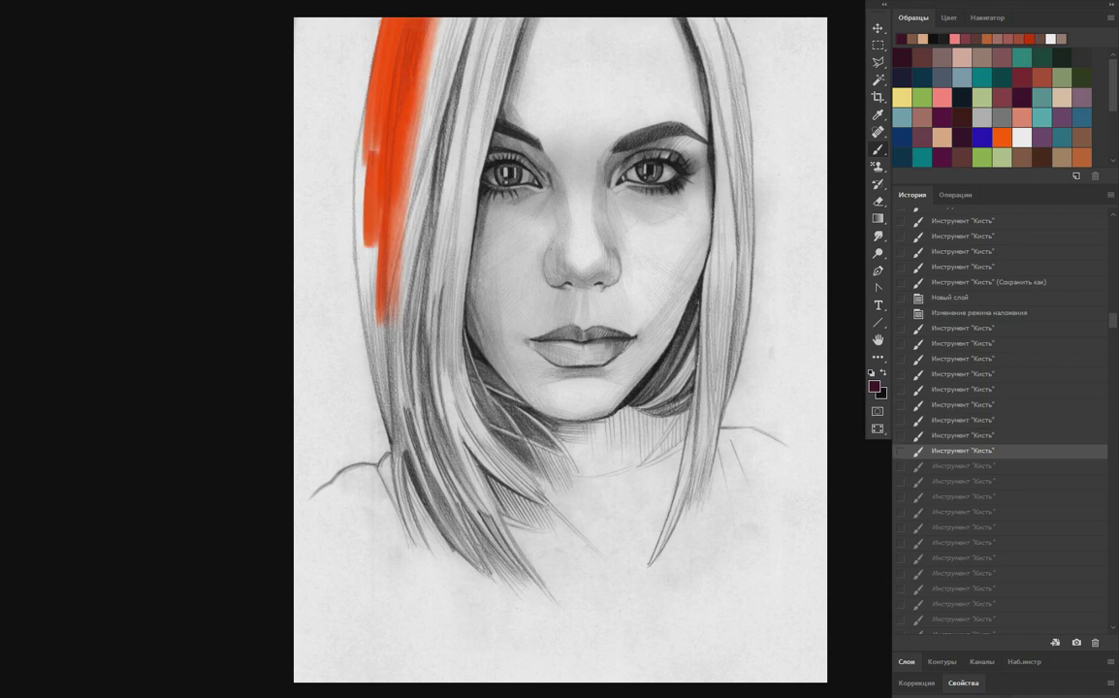
{"action": "key", "text": "ctrl+shift+z"}
{"action": "key", "text": "ctrl+shift+z"}
{"action": "key", "text": "ctrl+shift+z"}
{"action": "key", "text": "ctrl+shift+z"}
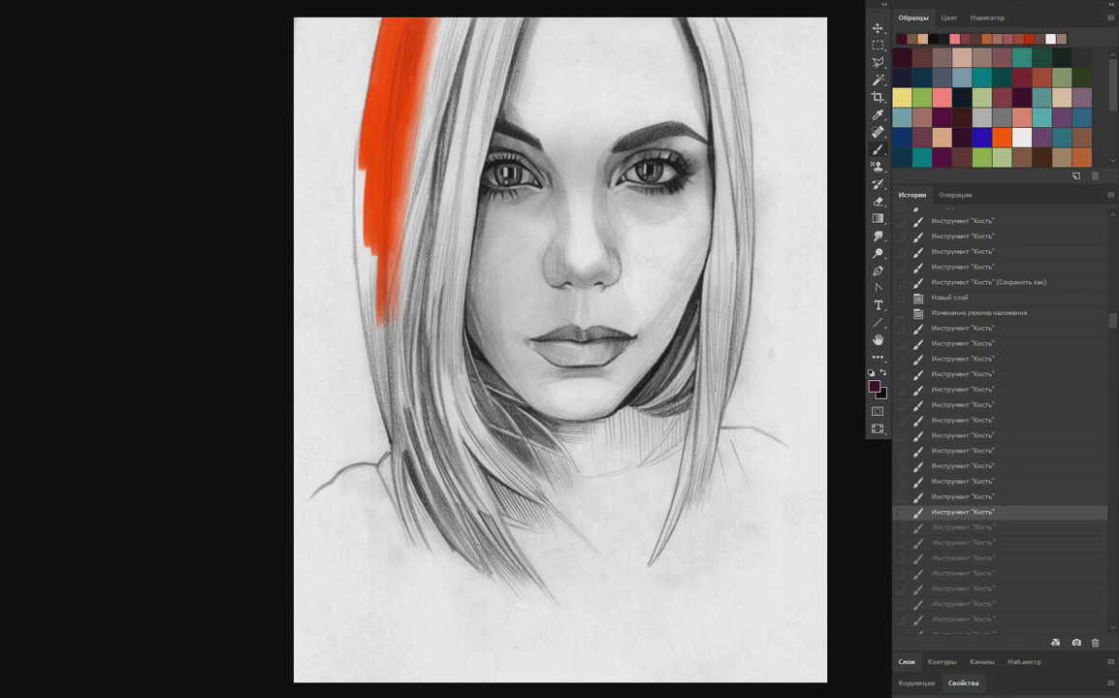
{"action": "key", "text": "ctrl+shift+z"}
{"action": "key", "text": "ctrl+shift+z"}
{"action": "key", "text": "ctrl+shift+z"}
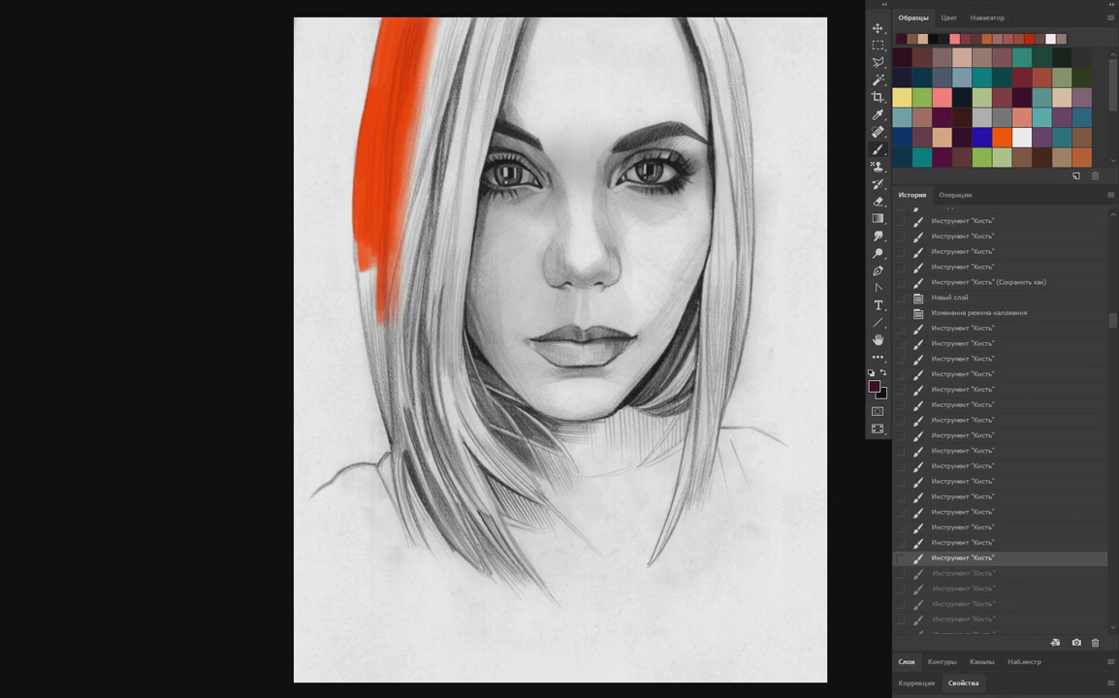
{"action": "key", "text": "ctrl+shift+z"}
{"action": "key", "text": "ctrl+shift+z"}
{"action": "key", "text": "ctrl+shift+z"}
{"action": "key", "text": "ctrl+shift+z"}
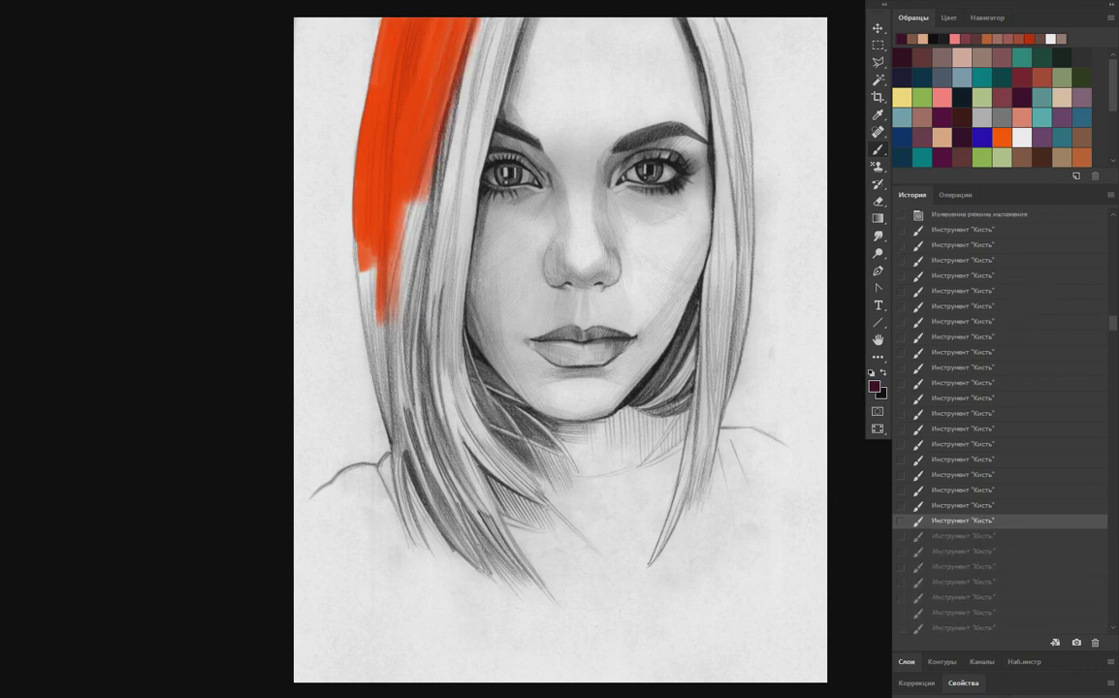
{"action": "key", "text": "ctrl+shift+z"}
{"action": "key", "text": "ctrl+shift+z"}
{"action": "key", "text": "ctrl+shift+z"}
{"action": "key", "text": "ctrl+shift+z"}
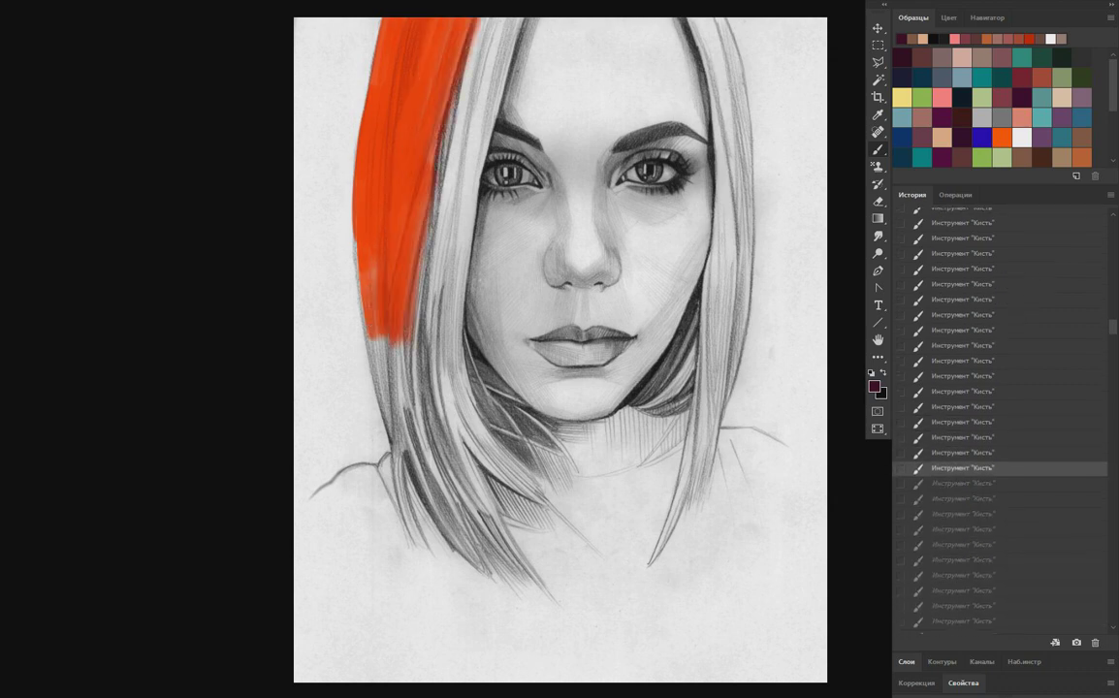
{"action": "key", "text": "ctrl+shift+z"}
Extend the orange fill over the left hair and start down the right strand.
{"action": "key", "text": "ctrl+shift+z"}
{"action": "key", "text": "ctrl+shift+z"}
{"action": "key", "text": "ctrl+shift+z"}
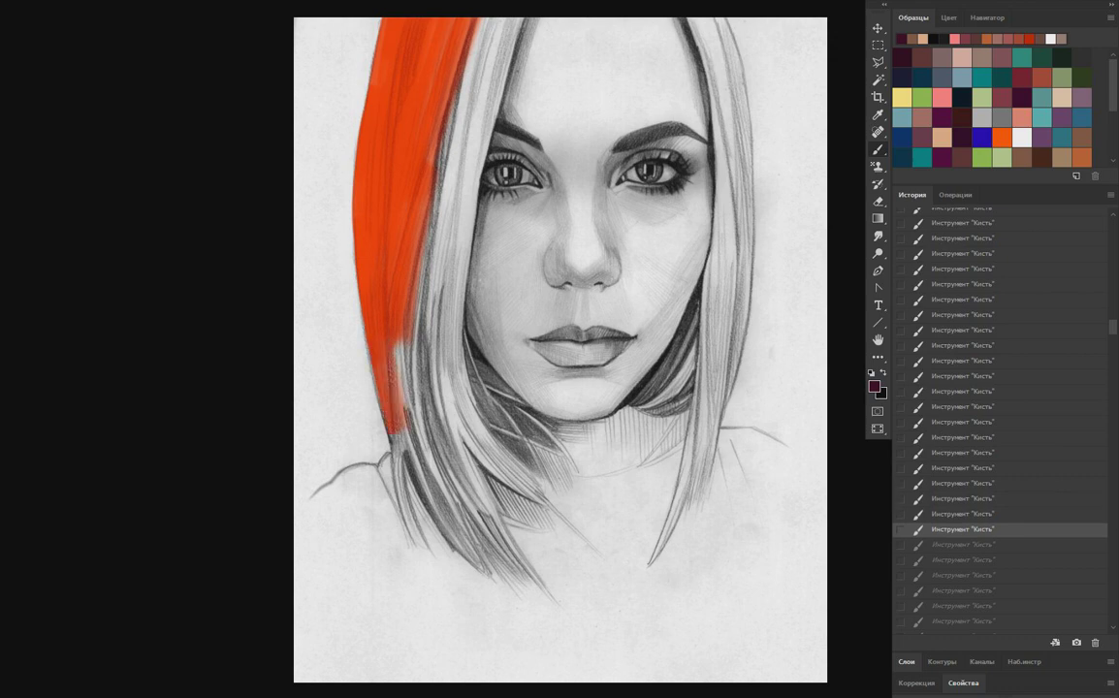
{"action": "key", "text": "ctrl+shift+z"}
{"action": "key", "text": "ctrl+shift+z"}
{"action": "key", "text": "ctrl+shift+z"}
{"action": "key", "text": "ctrl+shift+z"}
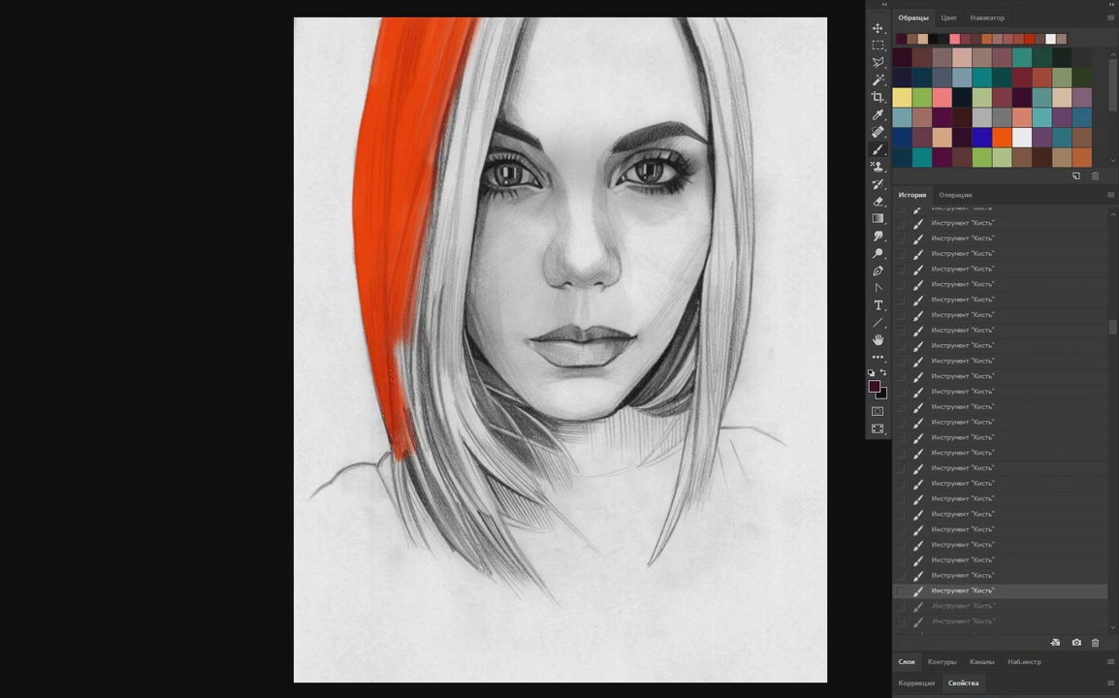
{"action": "key", "text": "ctrl+shift+z"}
{"action": "key", "text": "ctrl+shift+z"}
{"action": "key", "text": "ctrl+shift+z"}
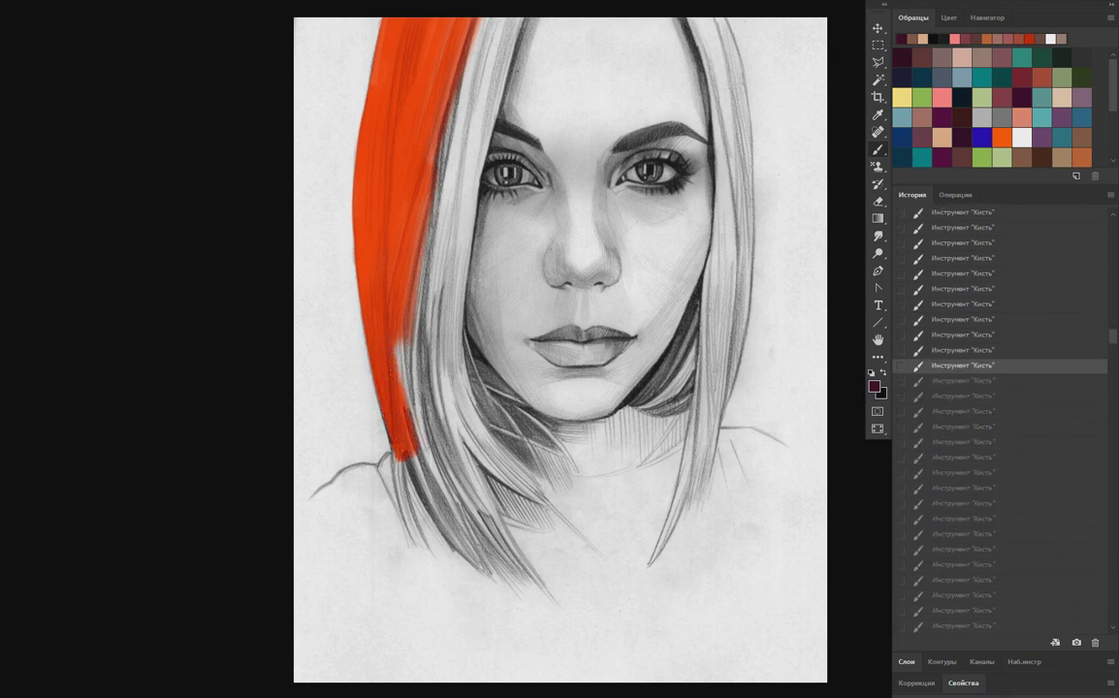
{"action": "key", "text": "ctrl+shift+z"}
{"action": "key", "text": "ctrl+shift+z"}
{"action": "key", "text": "ctrl+shift+z"}
{"action": "key", "text": "ctrl+shift+z"}
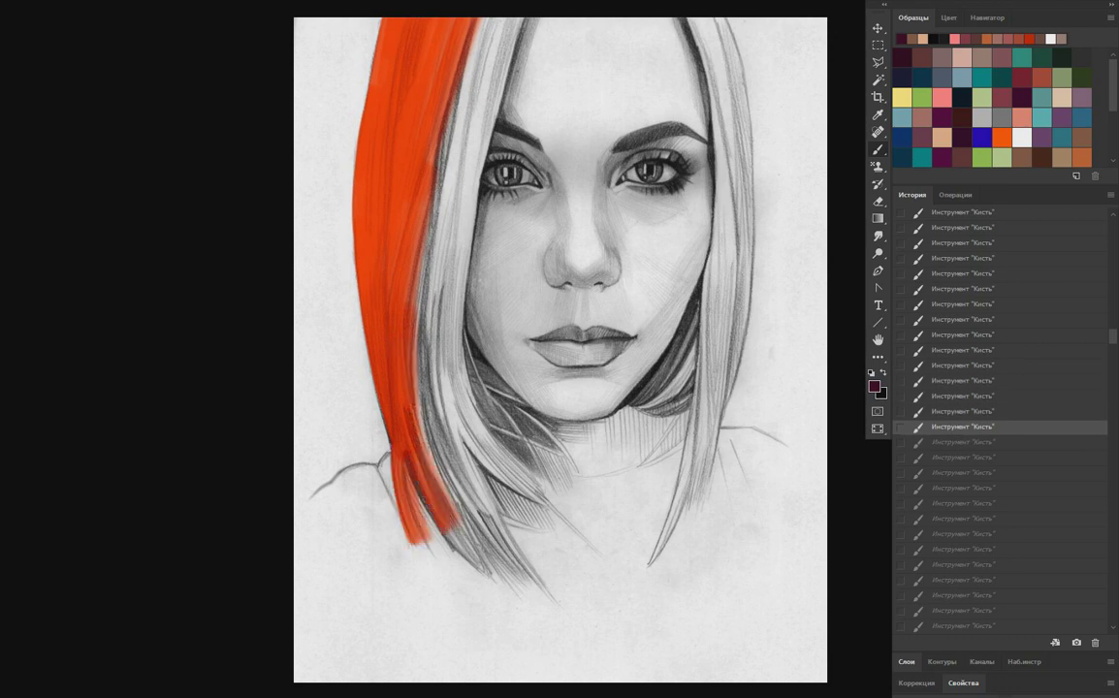
{"action": "key", "text": "ctrl+shift+z"}
{"action": "key", "text": "ctrl+shift+z"}
{"action": "key", "text": "ctrl+shift+z"}
{"action": "key", "text": "ctrl+shift+z"}
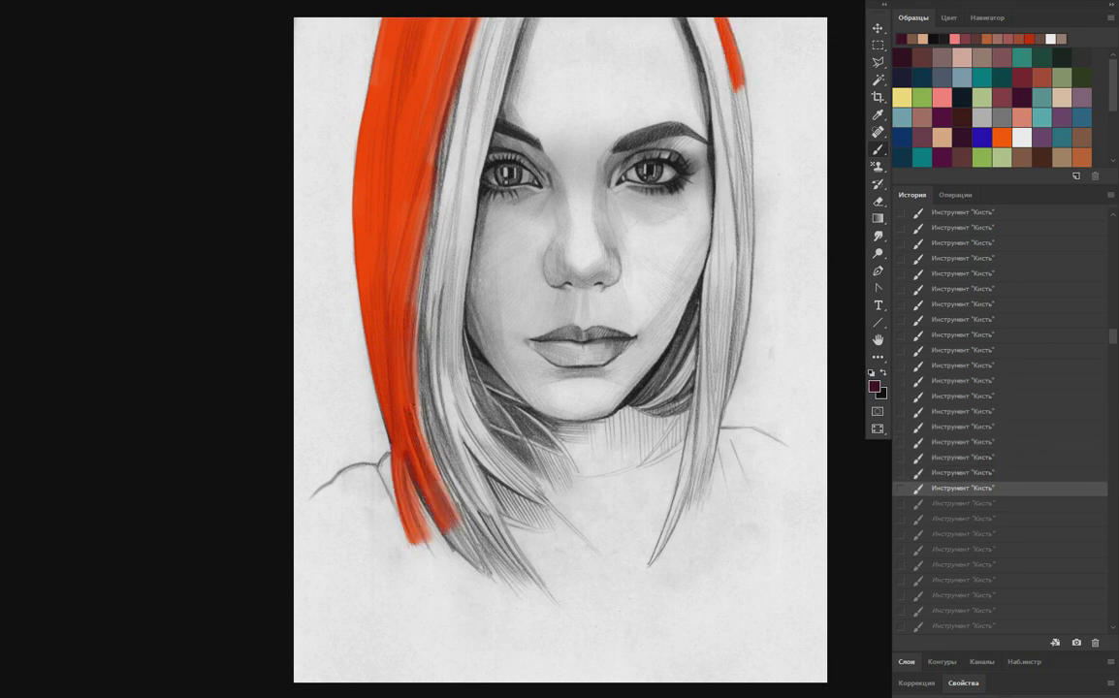
{"action": "key", "text": "ctrl+shift+z"}
{"action": "key", "text": "ctrl+shift+z"}
{"action": "key", "text": "ctrl+shift+z"}
{"action": "key", "text": "ctrl+shift+z"}
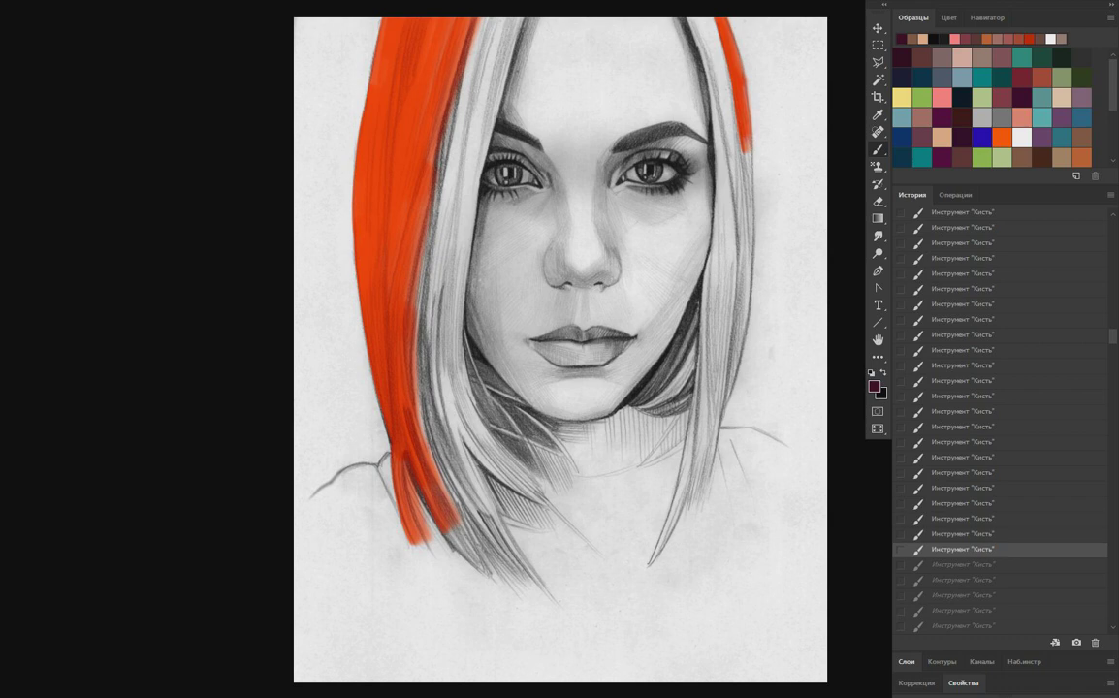
{"action": "key", "text": "ctrl+shift+z"}
Lengthen the orange strip along the right outer hair strand.
{"action": "key", "text": "ctrl+shift+z"}
{"action": "key", "text": "ctrl+shift+z"}
{"action": "key", "text": "ctrl+shift+z"}
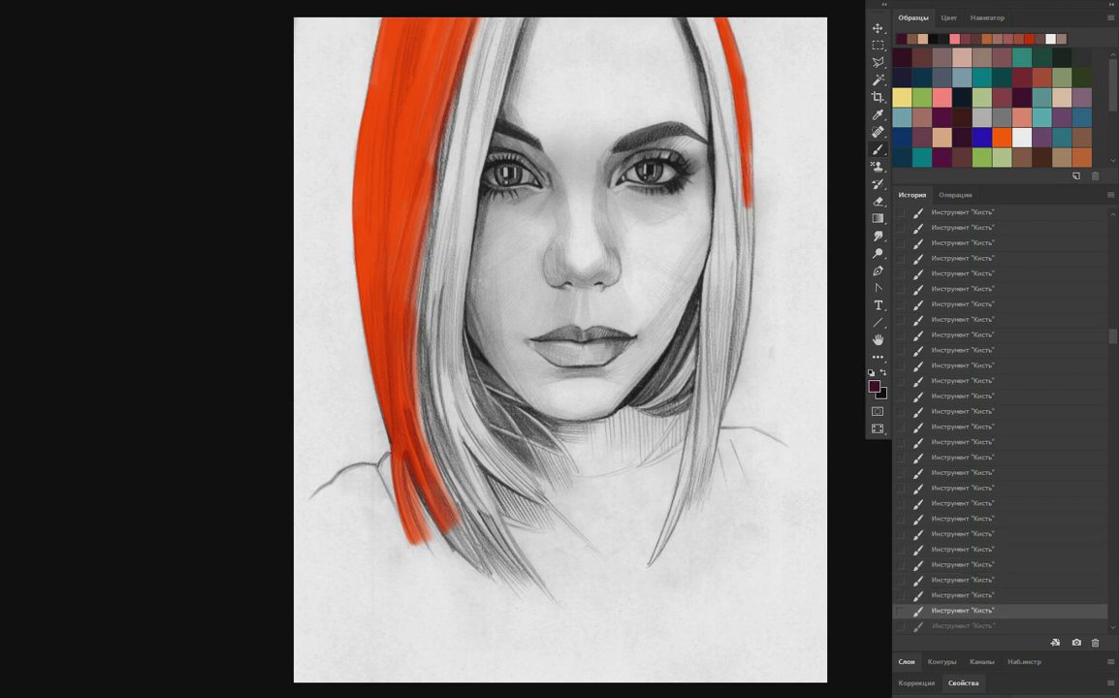
{"action": "left_click", "coordinate": [963, 389]}
{"action": "key", "text": "ctrl+shift+z"}
{"action": "key", "text": "ctrl+shift+z"}
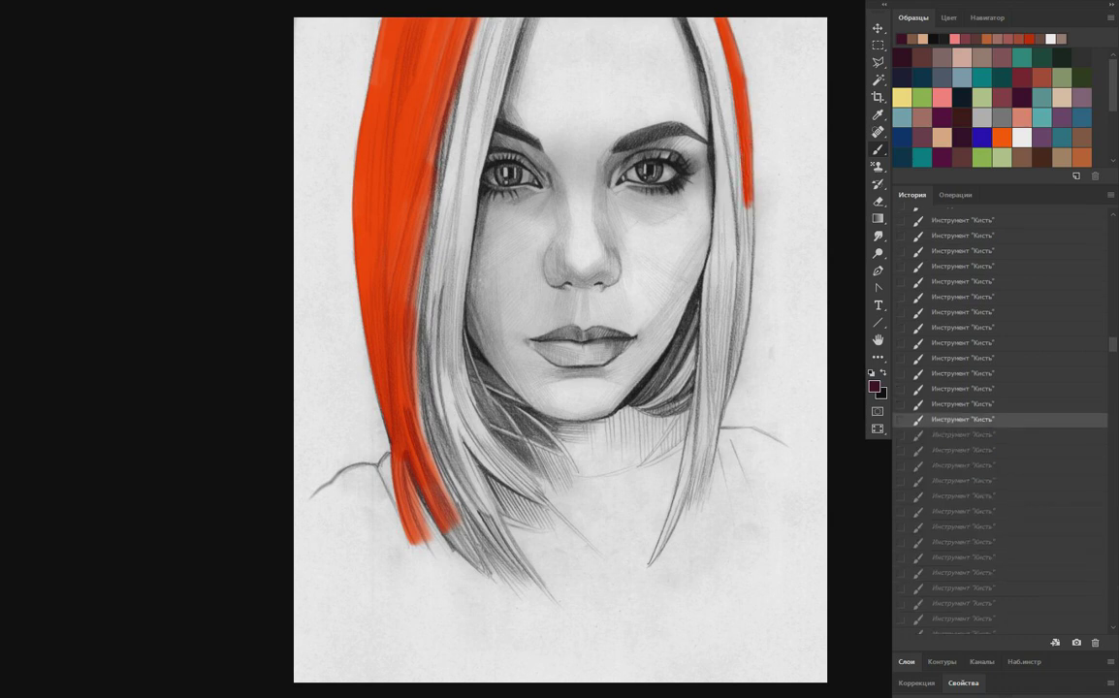
{"action": "key", "text": "ctrl+shift+z"}
{"action": "key", "text": "ctrl+shift+z"}
{"action": "key", "text": "ctrl+shift+z"}
{"action": "key", "text": "ctrl+shift+z"}
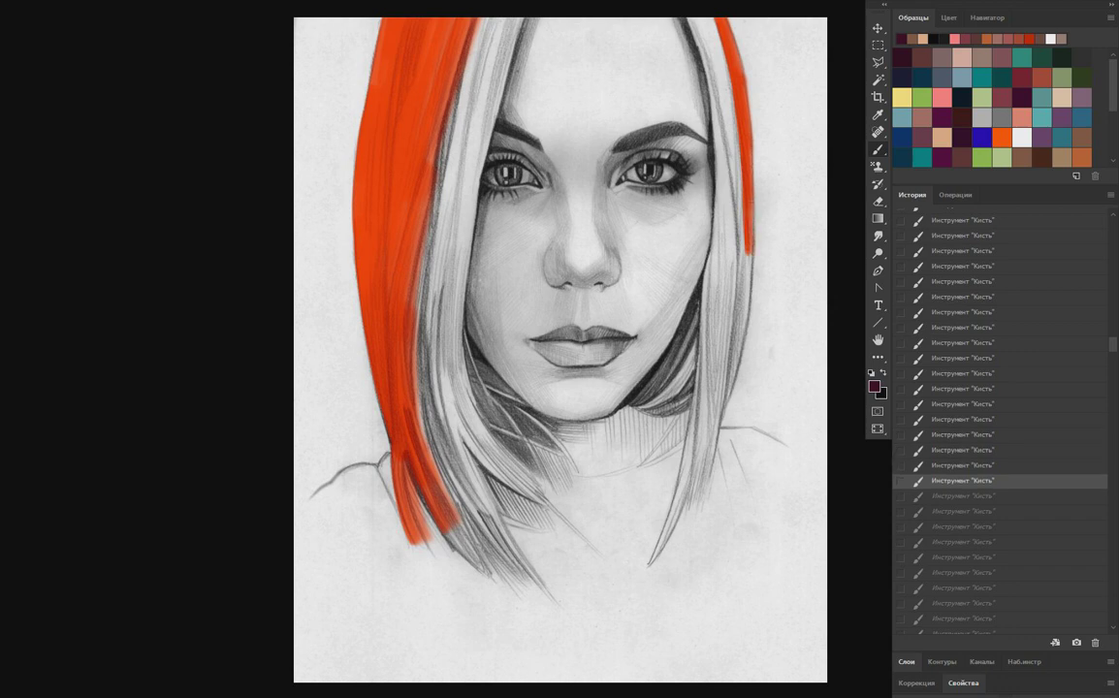
{"action": "key", "text": "ctrl+shift+z"}
{"action": "key", "text": "ctrl+shift+z"}
{"action": "key", "text": "ctrl+shift+z"}
{"action": "key", "text": "ctrl+shift+z"}
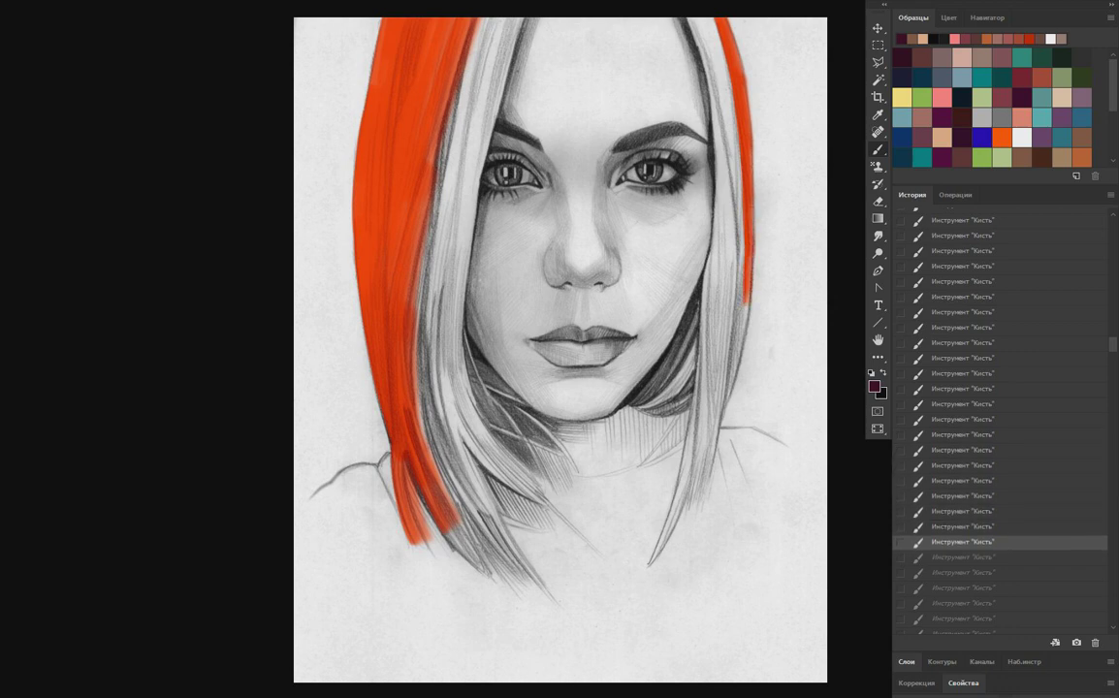
{"action": "key", "text": "ctrl+shift+z"}
{"action": "key", "text": "ctrl+shift+z"}
{"action": "key", "text": "ctrl+shift+z"}
{"action": "left_click", "coordinate": [960, 356]}
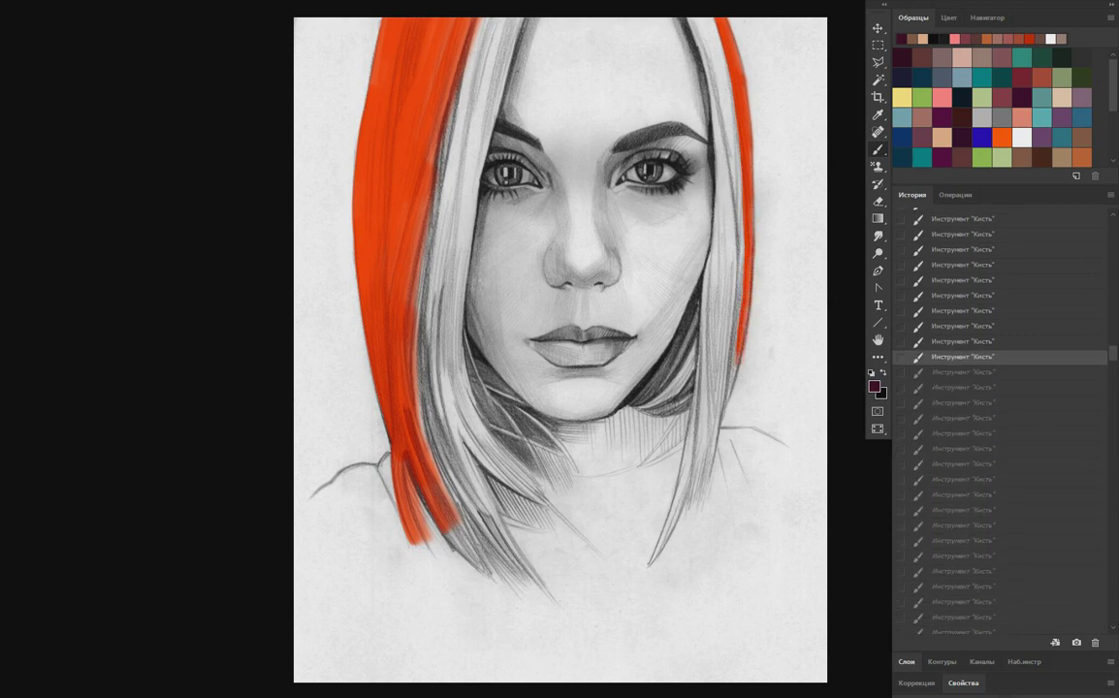
{"action": "key", "text": "ctrl+shift+z"}
{"action": "key", "text": "ctrl+shift+z"}
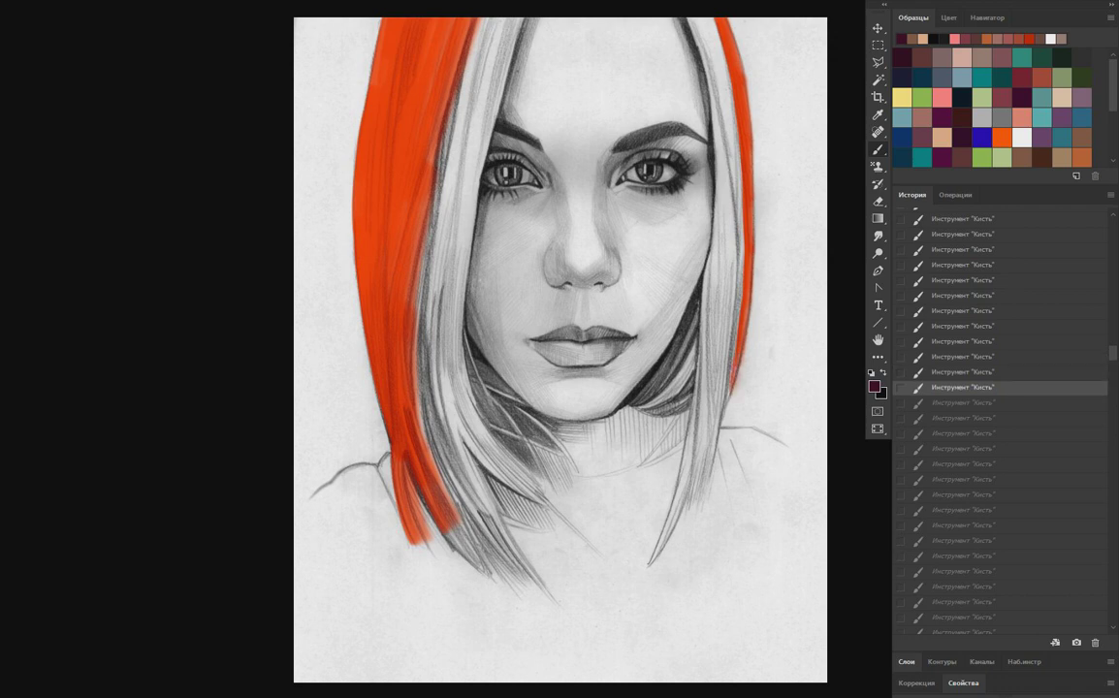
{"action": "key", "text": "ctrl+shift+z"}
Restore the light orange highlight strokes on the left front hair strands.
{"action": "key", "text": "ctrl+shift+z"}
{"action": "key", "text": "ctrl+shift+z"}
{"action": "key", "text": "ctrl+shift+z"}
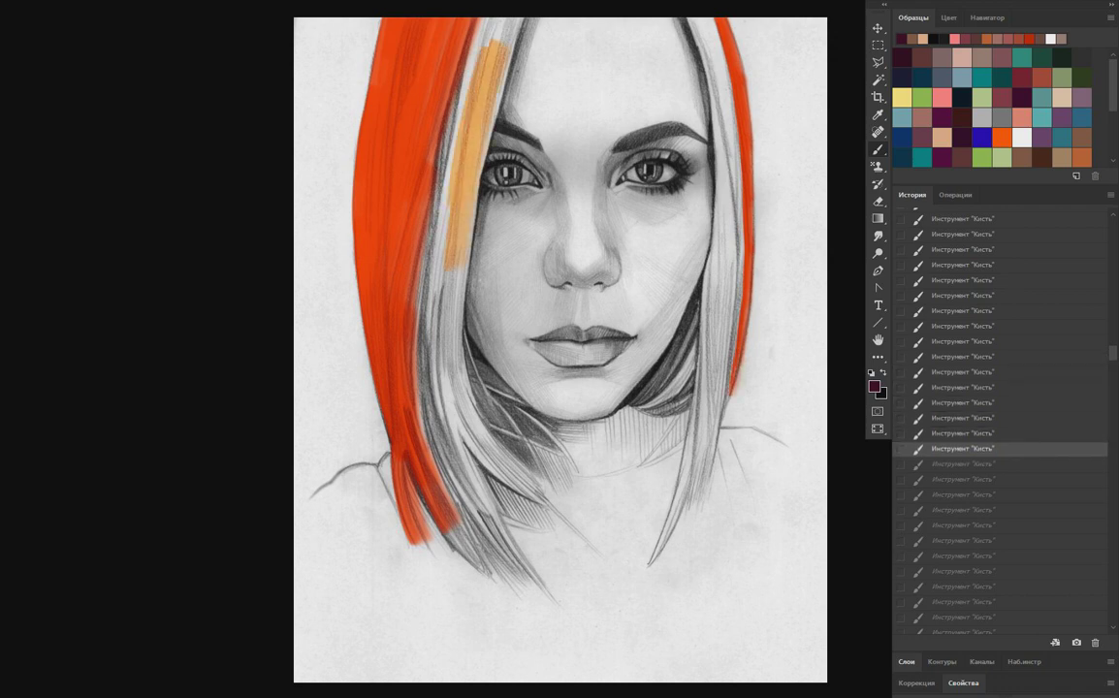
{"action": "key", "text": "ctrl+shift+z"}
{"action": "key", "text": "ctrl+shift+z"}
{"action": "key", "text": "ctrl+shift+z"}
{"action": "key", "text": "ctrl+shift+z"}
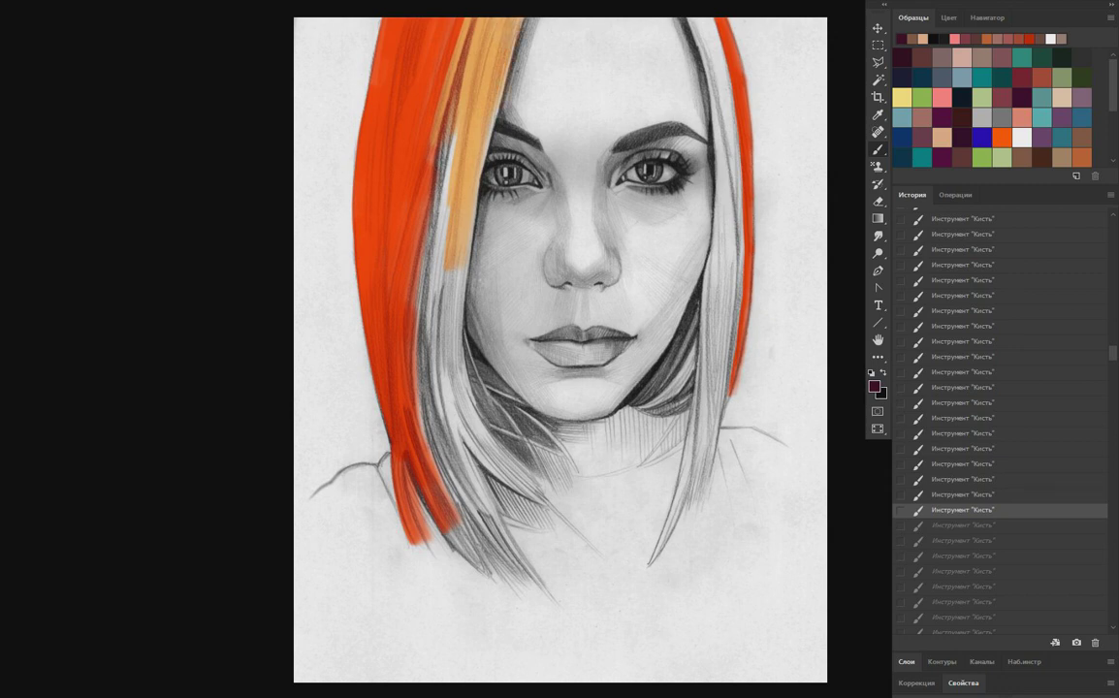
{"action": "key", "text": "ctrl+shift+z"}
{"action": "key", "text": "ctrl+shift+z"}
{"action": "key", "text": "ctrl+shift+z"}
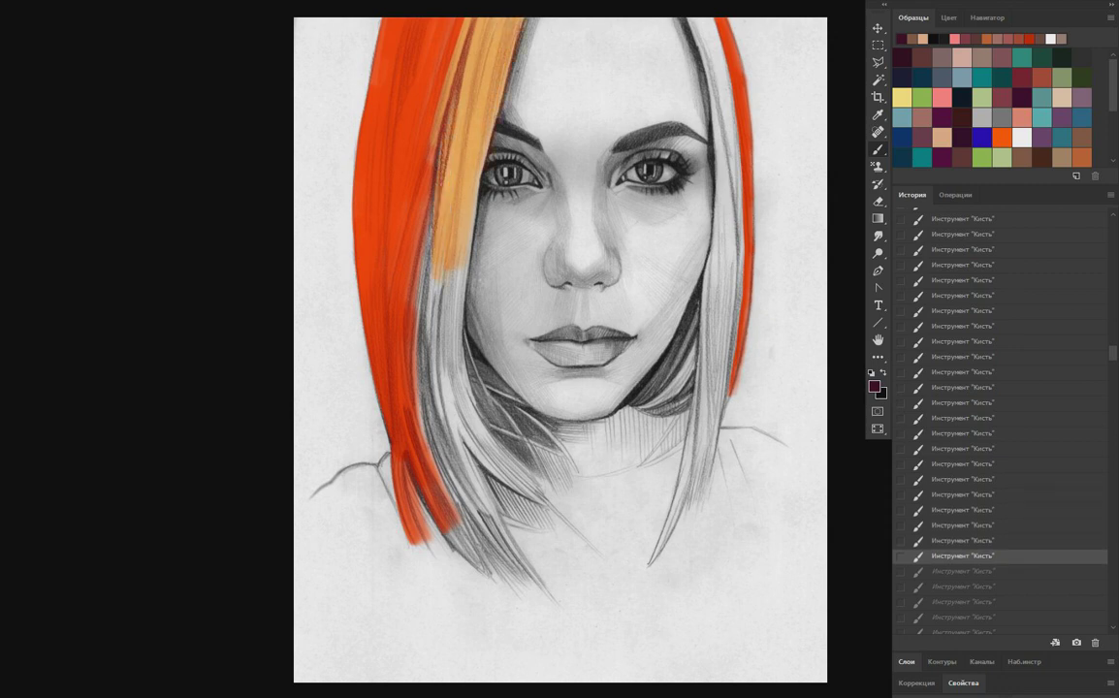
{"action": "key", "text": "ctrl+shift+z"}
{"action": "key", "text": "ctrl+shift+z"}
{"action": "key", "text": "ctrl+shift+z"}
{"action": "key", "text": "ctrl+shift+z"}
{"action": "key", "text": "ctrl+shift+z"}
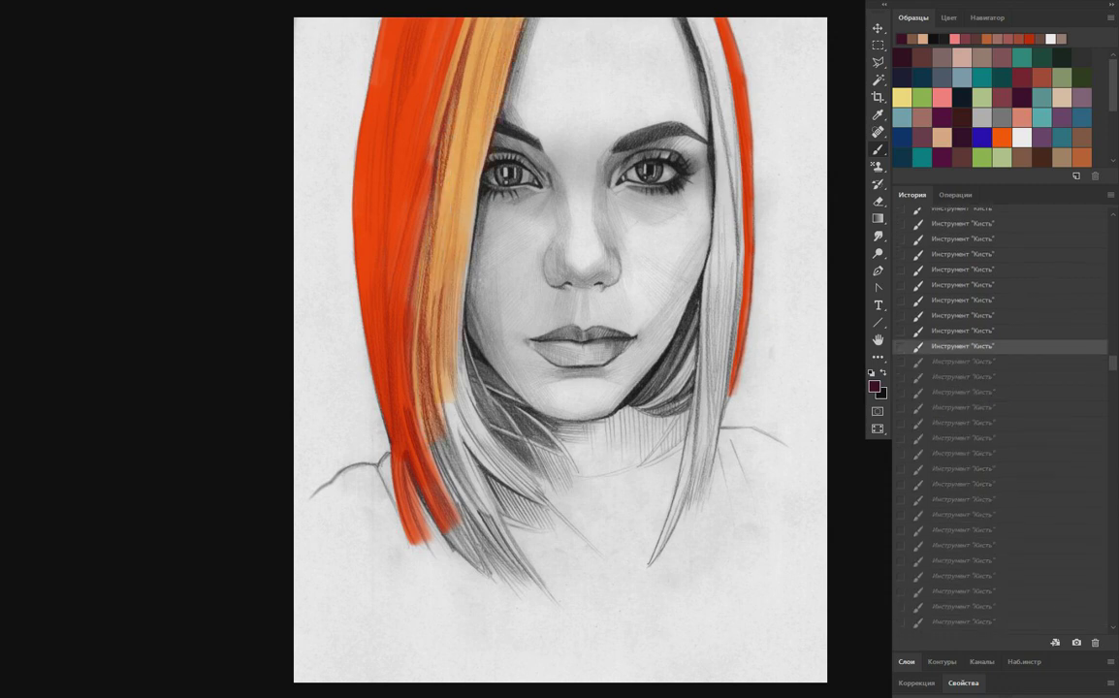
{"action": "key", "text": "ctrl+shift+z"}
{"action": "key", "text": "ctrl+shift+z"}
{"action": "key", "text": "ctrl+shift+z"}
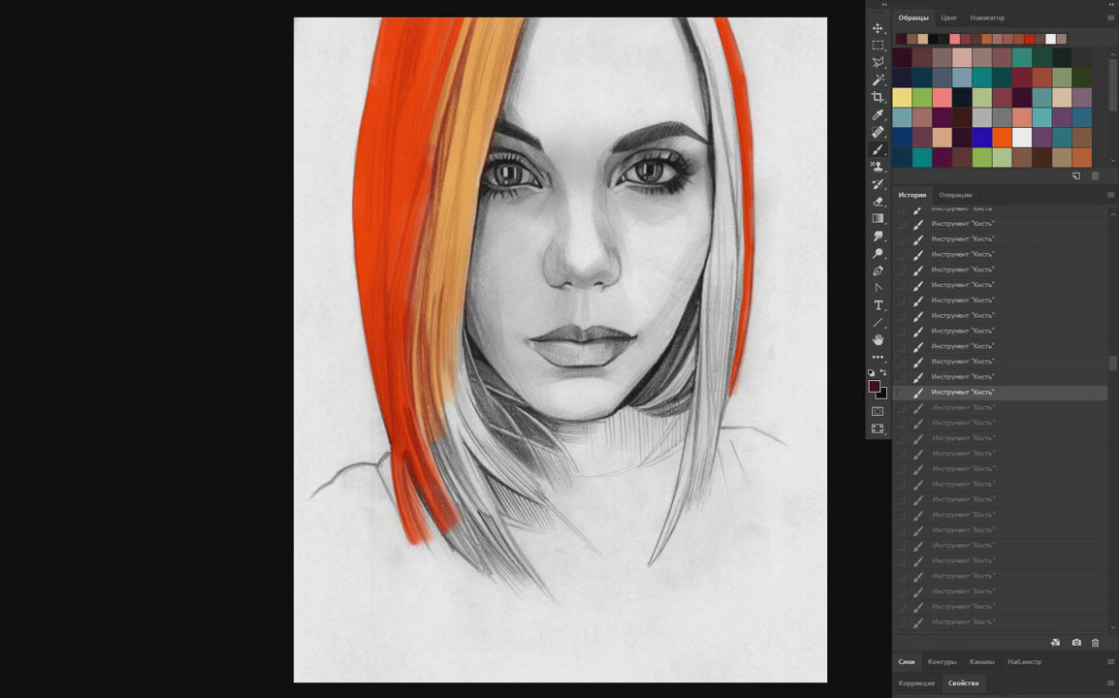
{"action": "key", "text": "ctrl+shift+z"}
{"action": "key", "text": "ctrl+shift+z"}
{"action": "key", "text": "ctrl+shift+z"}
{"action": "key", "text": "ctrl+shift+z"}
{"action": "key", "text": "ctrl+shift+z"}
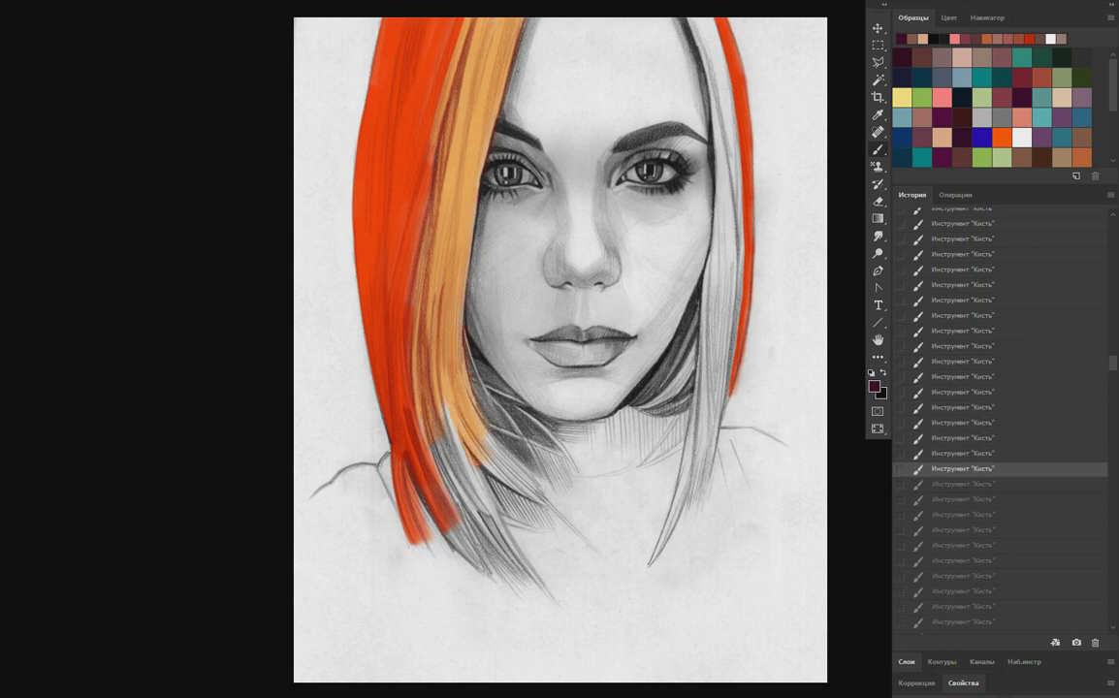
{"action": "key", "text": "ctrl+shift+z"}
{"action": "key", "text": "ctrl+shift+z"}
{"action": "key", "text": "ctrl+shift+z"}
{"action": "key", "text": "ctrl+shift+z"}
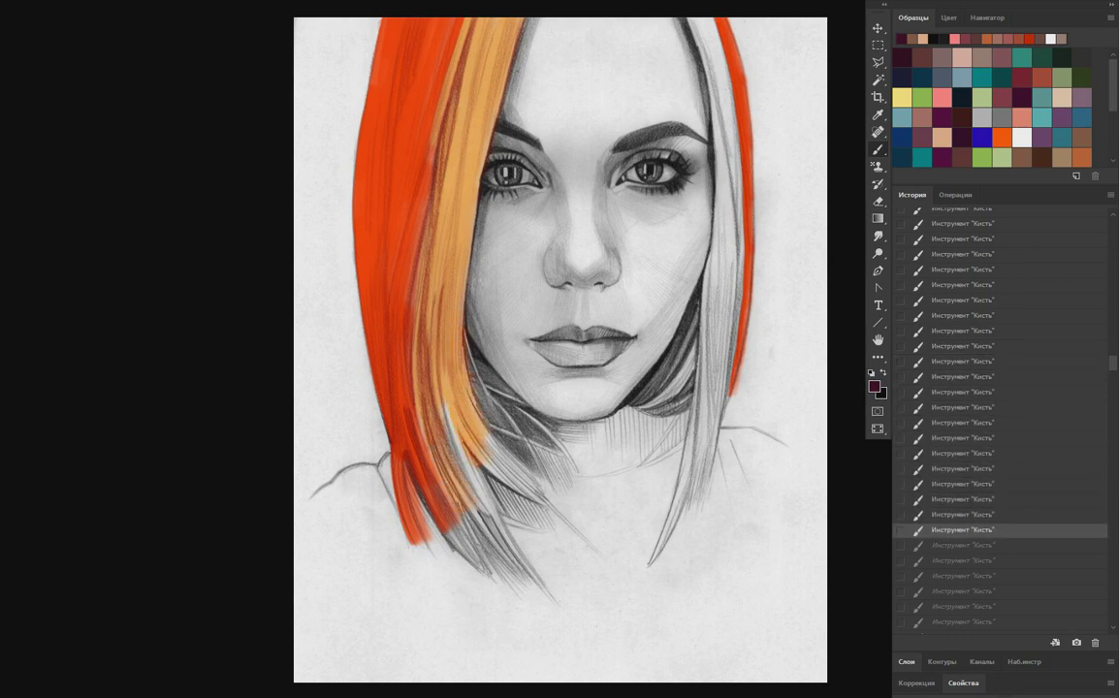
{"action": "key", "text": "ctrl+shift+z"}
Re-step the recent hair strokes and redo orange on the lower left hair.
{"action": "key", "text": "ctrl+shift+z"}
{"action": "key", "text": "ctrl+shift+z"}
{"action": "key", "text": "ctrl+shift+z"}
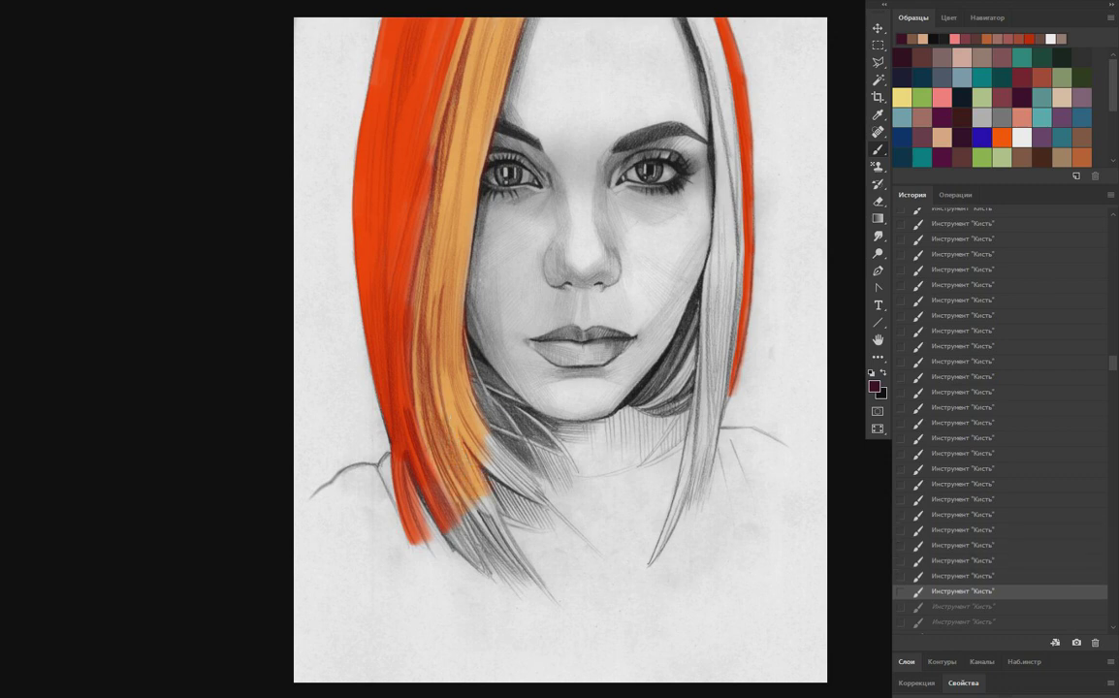
{"action": "key", "text": "ctrl+alt+z"}
{"action": "key", "text": "ctrl+alt+z"}
{"action": "key", "text": "ctrl+alt+z"}
{"action": "key", "text": "ctrl+shift+z"}
{"action": "key", "text": "ctrl+shift+z"}
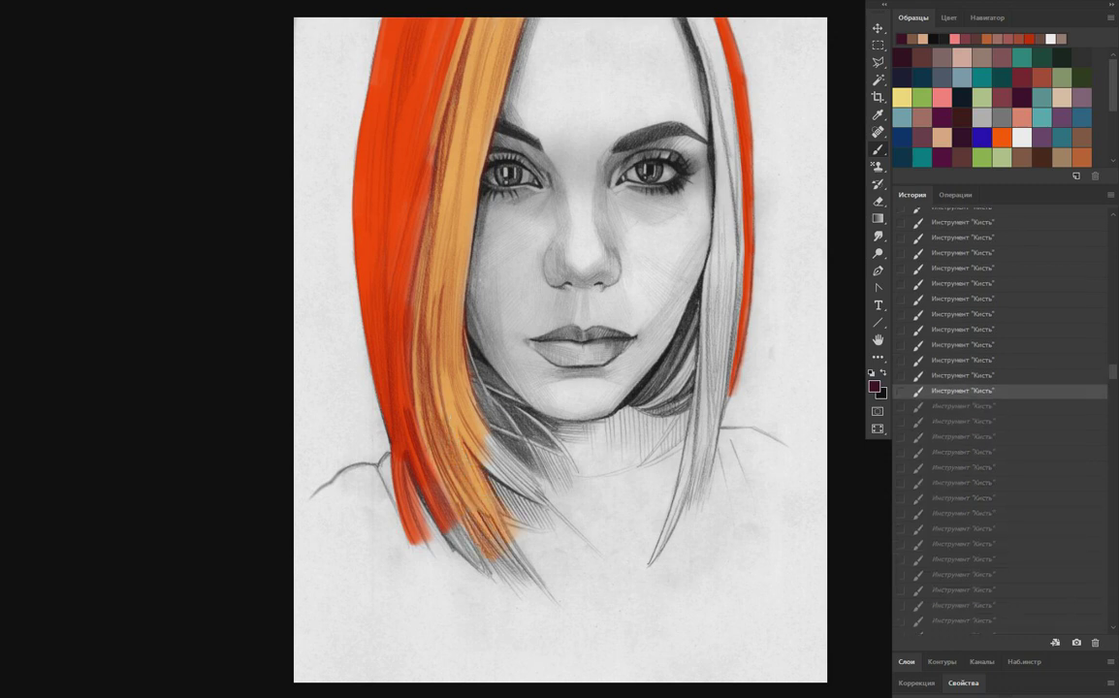
{"action": "key", "text": "ctrl+shift+z"}
{"action": "key", "text": "ctrl+shift+z"}
{"action": "key", "text": "ctrl+shift+z"}
{"action": "key", "text": "ctrl+shift+z"}
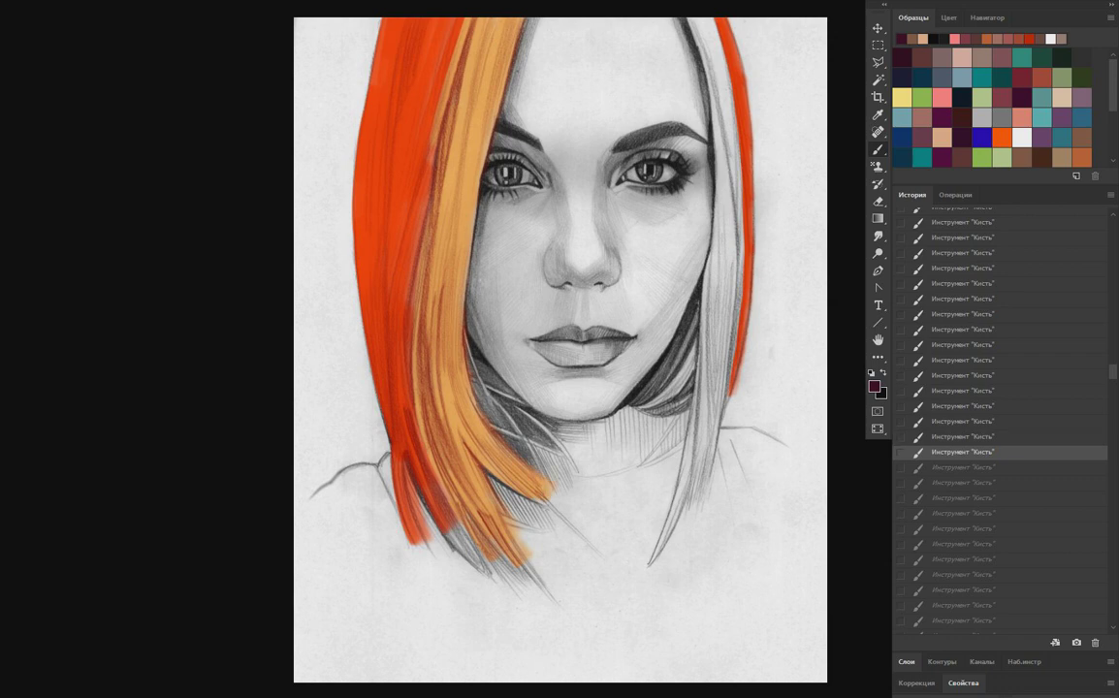
{"action": "key", "text": "ctrl+shift+z"}
{"action": "key", "text": "ctrl+shift+z"}
{"action": "key", "text": "ctrl+shift+z"}
{"action": "key", "text": "ctrl+shift+z"}
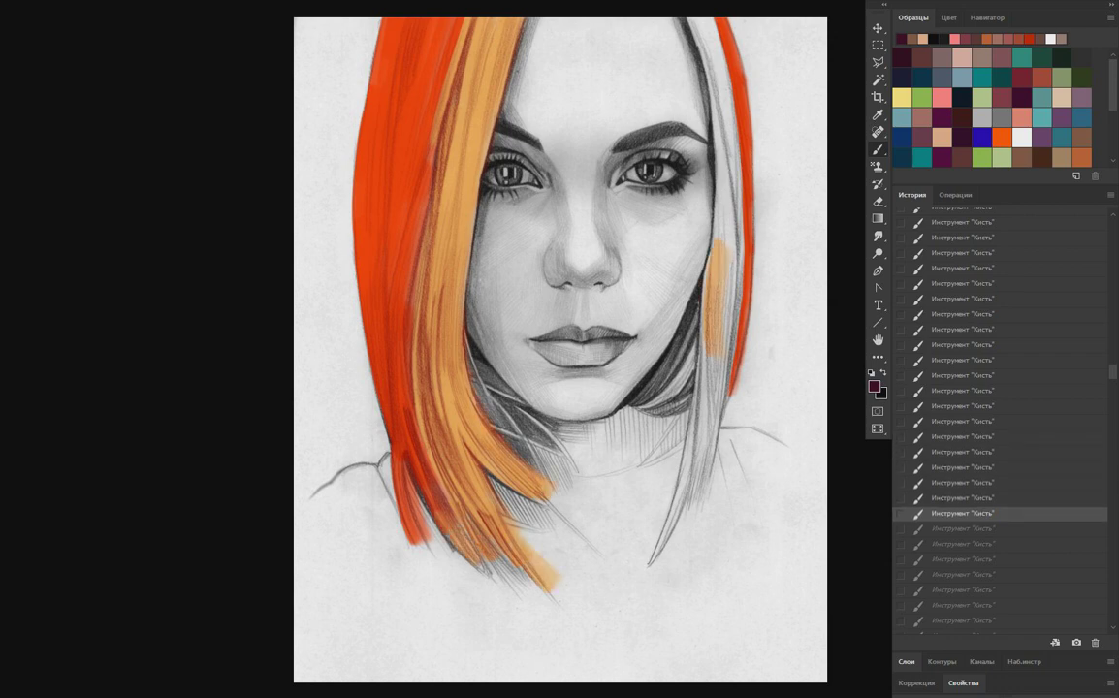
{"action": "key", "text": "ctrl+shift+z"}
Redo the light orange strokes filling the right side of the bob.
{"action": "key", "text": "ctrl+shift+z"}
{"action": "key", "text": "ctrl+shift+z"}
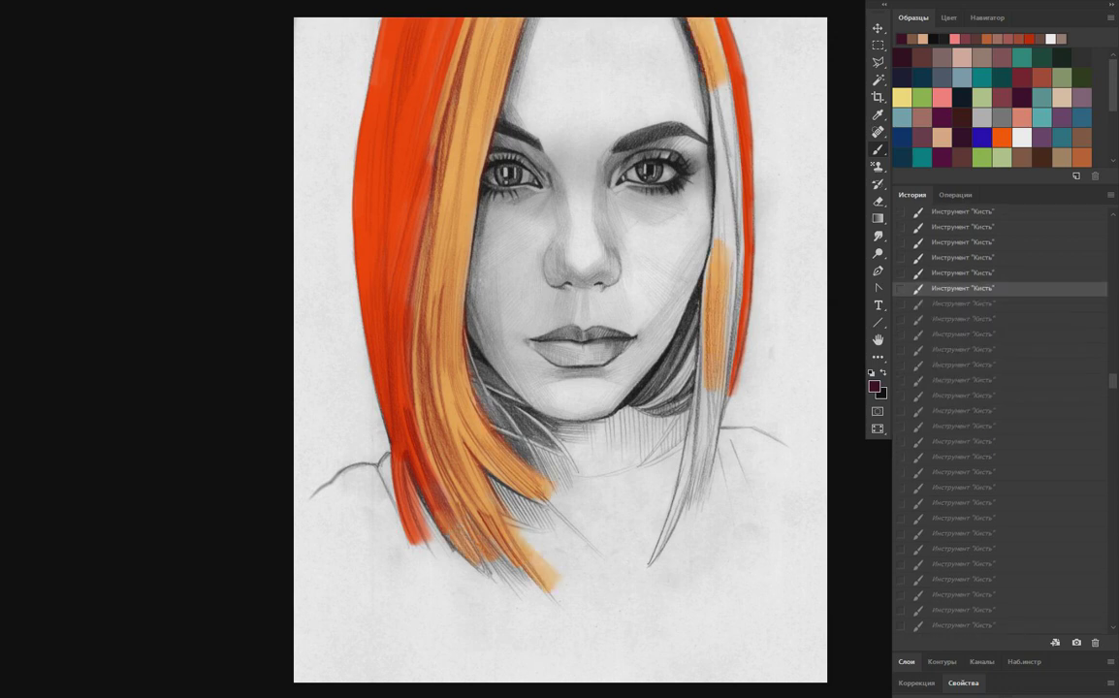
{"action": "key", "text": "ctrl+shift+z"}
{"action": "key", "text": "ctrl+shift+z"}
{"action": "key", "text": "ctrl+shift+z"}
{"action": "key", "text": "ctrl+shift+z"}
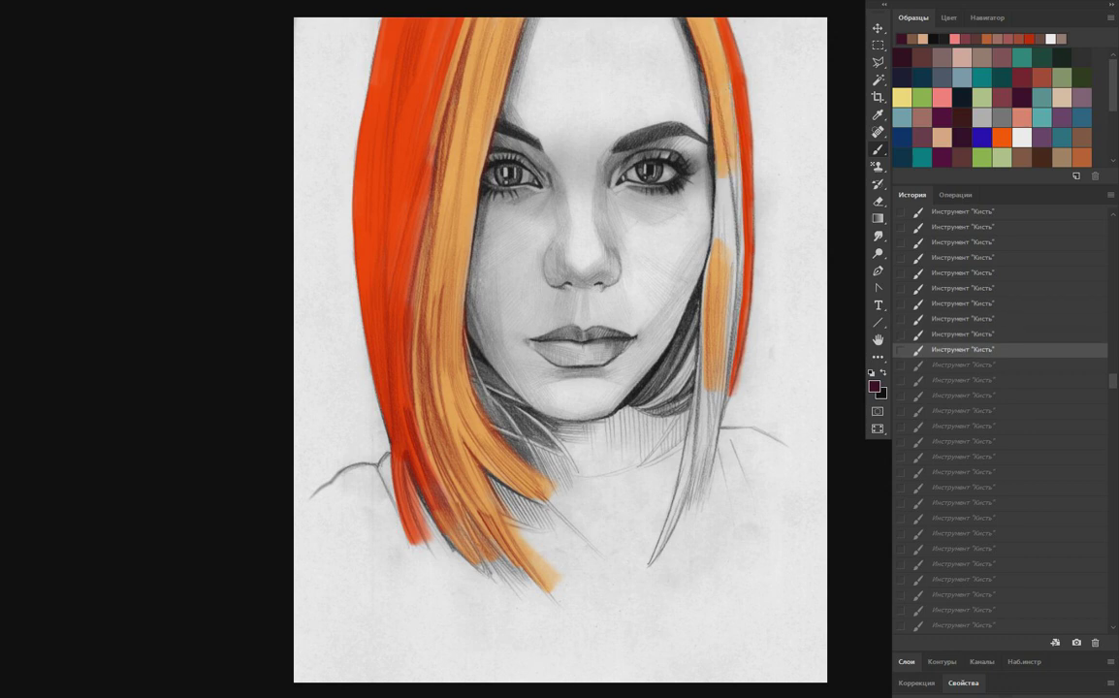
{"action": "key", "text": "ctrl+shift+z"}
{"action": "key", "text": "ctrl+shift+z"}
{"action": "key", "text": "ctrl+shift+z"}
{"action": "key", "text": "ctrl+shift+z"}
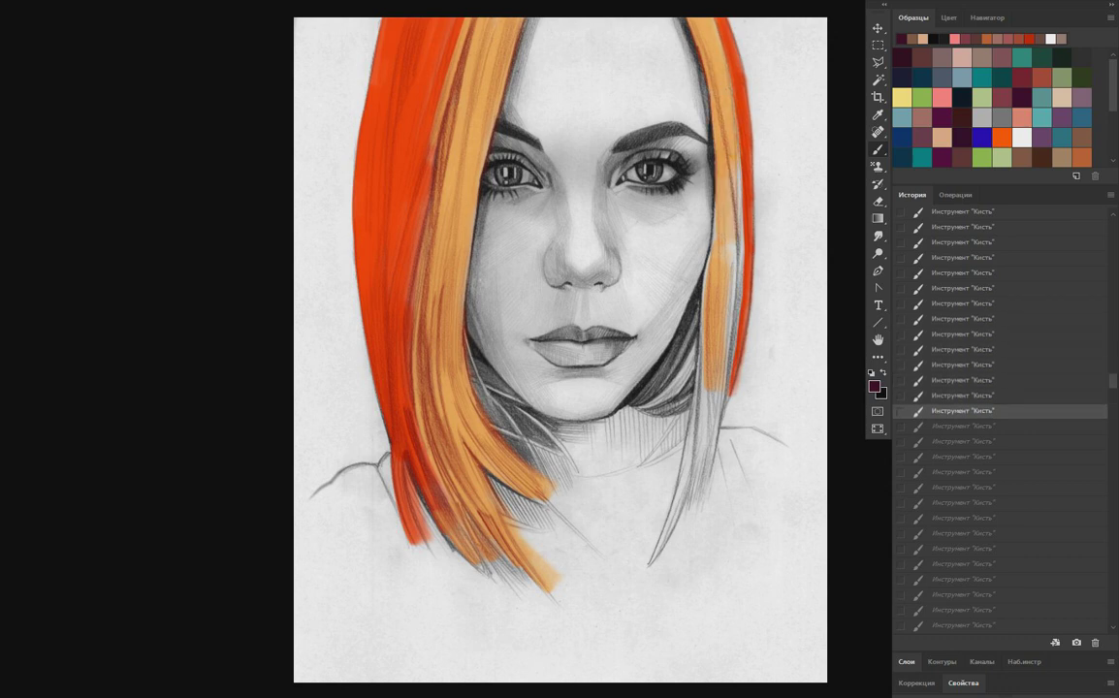
{"action": "key", "text": "ctrl+shift+z"}
{"action": "key", "text": "ctrl+shift+z"}
{"action": "key", "text": "ctrl+shift+z"}
{"action": "key", "text": "ctrl+shift+z"}
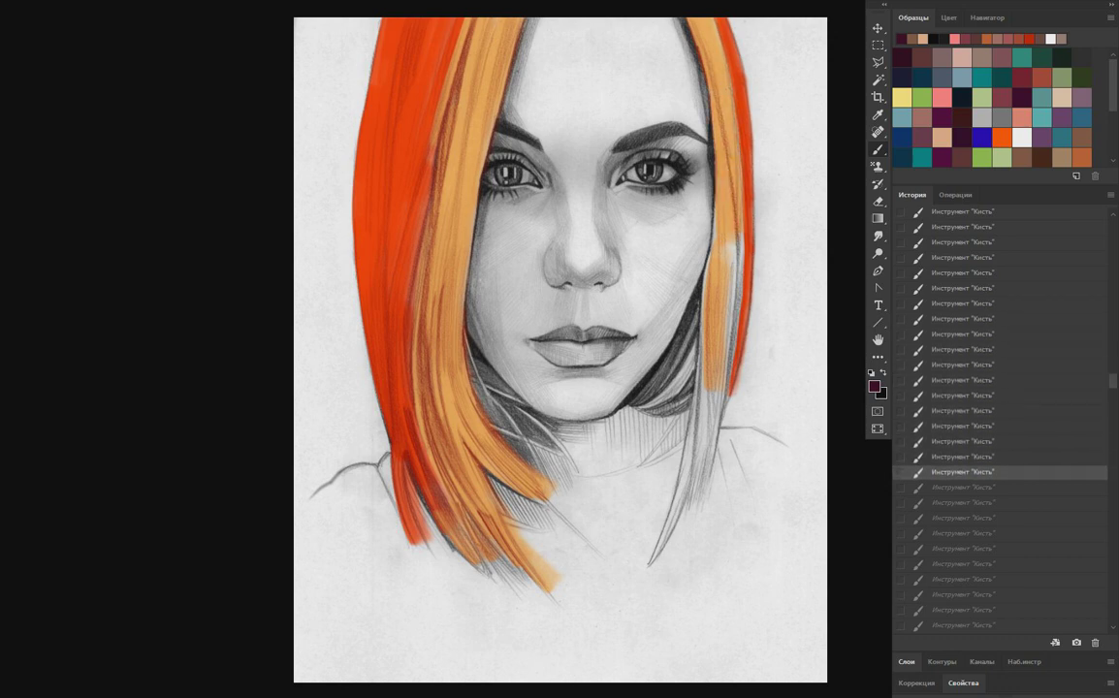
{"action": "key", "text": "ctrl+shift+z"}
{"action": "key", "text": "ctrl+shift+z"}
{"action": "key", "text": "ctrl+shift+z"}
{"action": "key", "text": "ctrl+shift+z"}
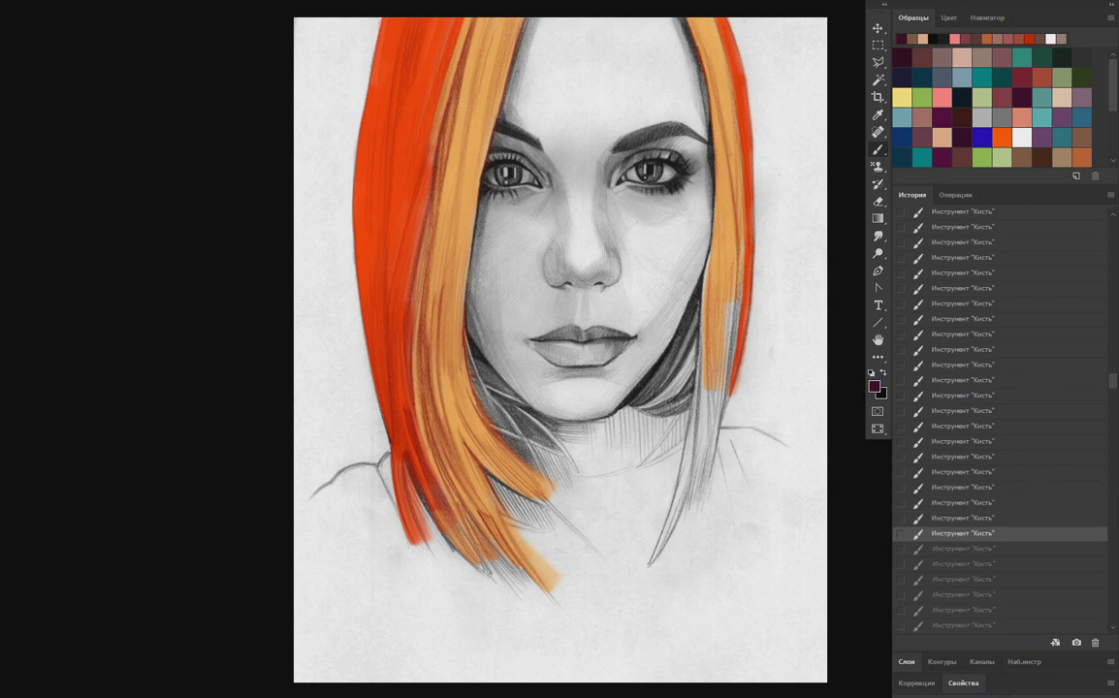
{"action": "key", "text": "ctrl+shift+z"}
{"action": "key", "text": "ctrl+shift+z"}
{"action": "key", "text": "ctrl+shift+z"}
{"action": "key", "text": "ctrl+z"}
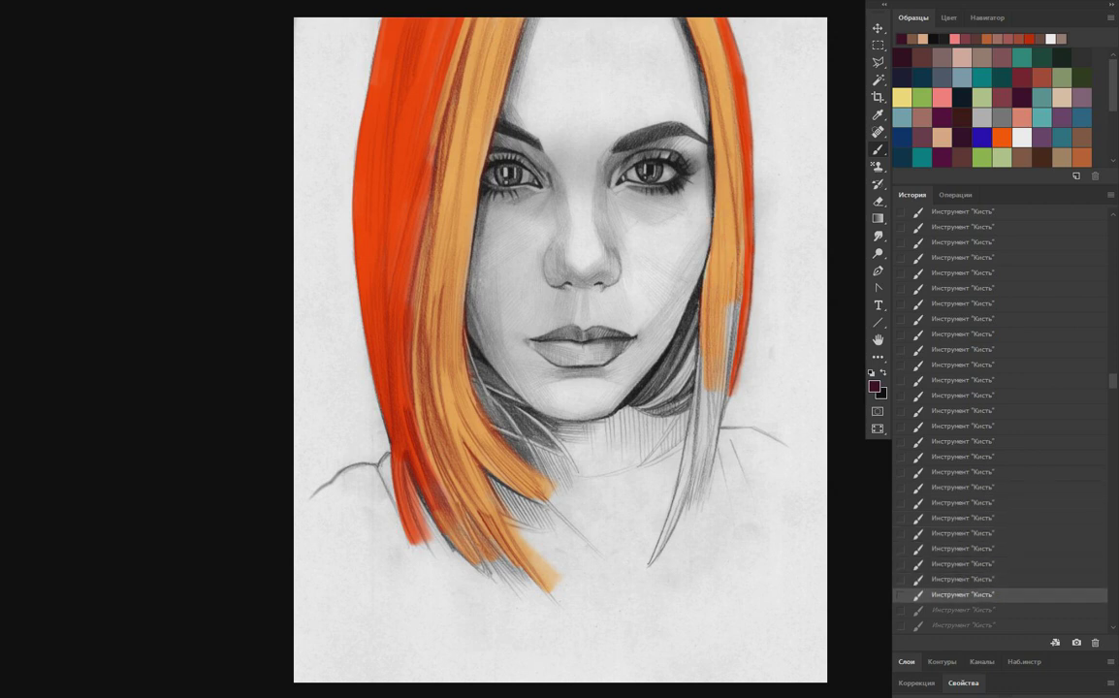
{"action": "key", "text": "ctrl+z"}
{"action": "key", "text": "ctrl+z"}
{"action": "key", "text": "ctrl+z"}
{"action": "key", "text": "ctrl+z"}
{"action": "key", "text": "ctrl+z"}
{"action": "key", "text": "ctrl+z"}
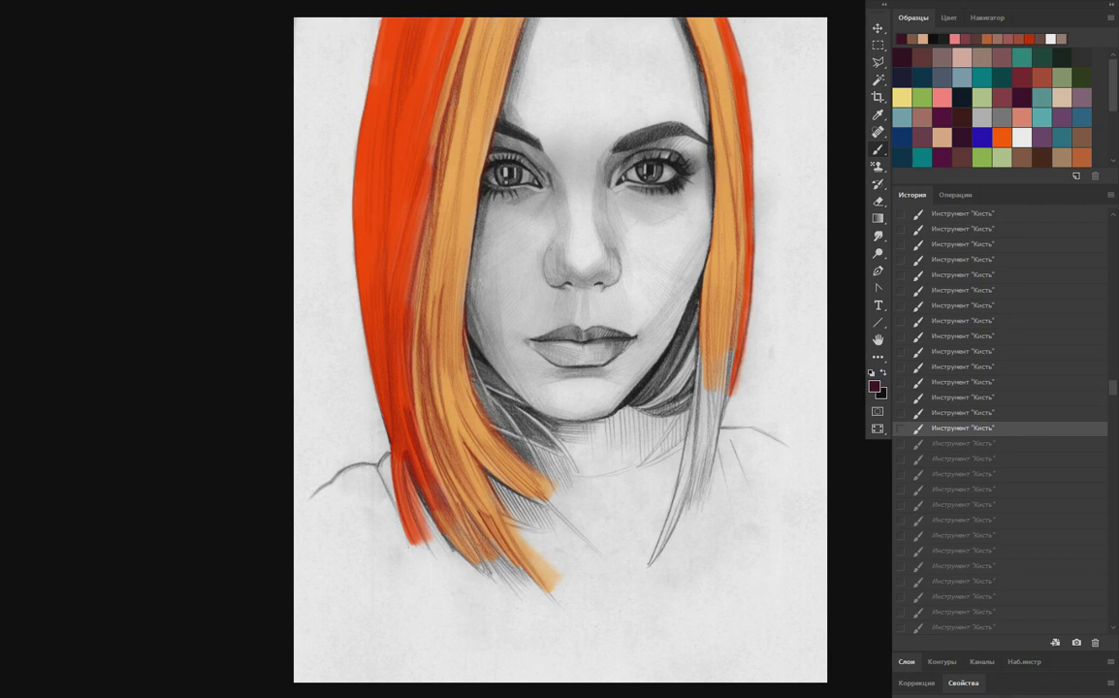
Restore the lower right-strand strokes extending down past the chin.
{"action": "key", "text": "ctrl+shift+z"}
{"action": "key", "text": "ctrl+shift+z"}
{"action": "key", "text": "ctrl+shift+z"}
{"action": "key", "text": "ctrl+shift+z"}
{"action": "key", "text": "ctrl+shift+z"}
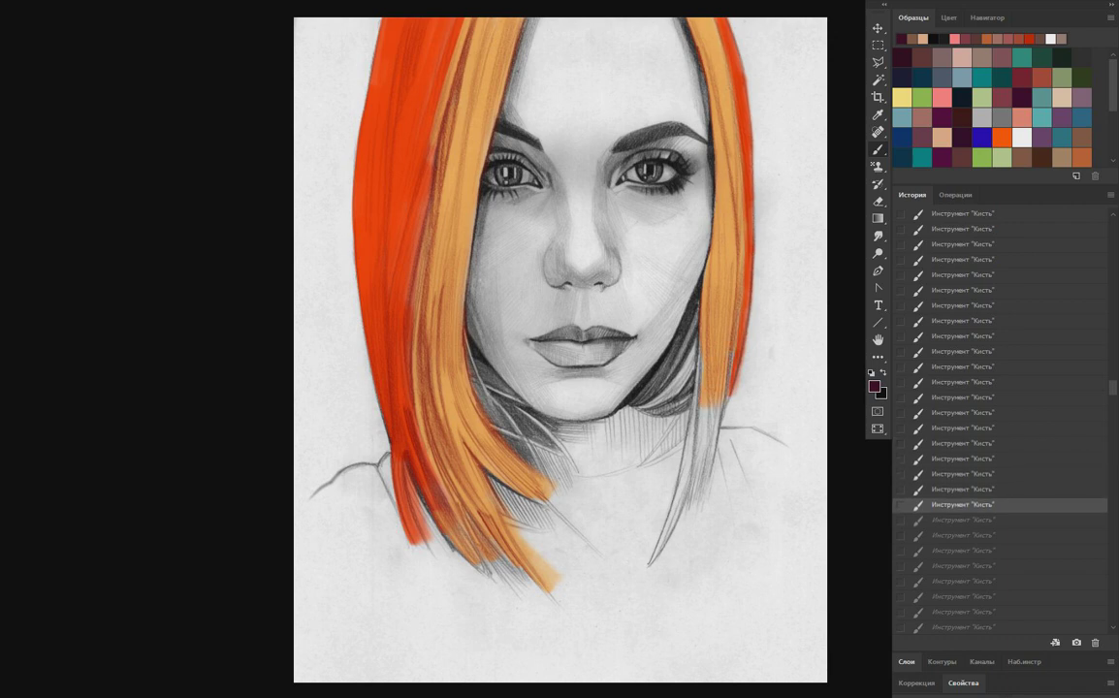
{"action": "key", "text": "ctrl+shift+z"}
{"action": "key", "text": "ctrl+shift+z"}
{"action": "key", "text": "ctrl+shift+z"}
{"action": "key", "text": "ctrl+shift+z"}
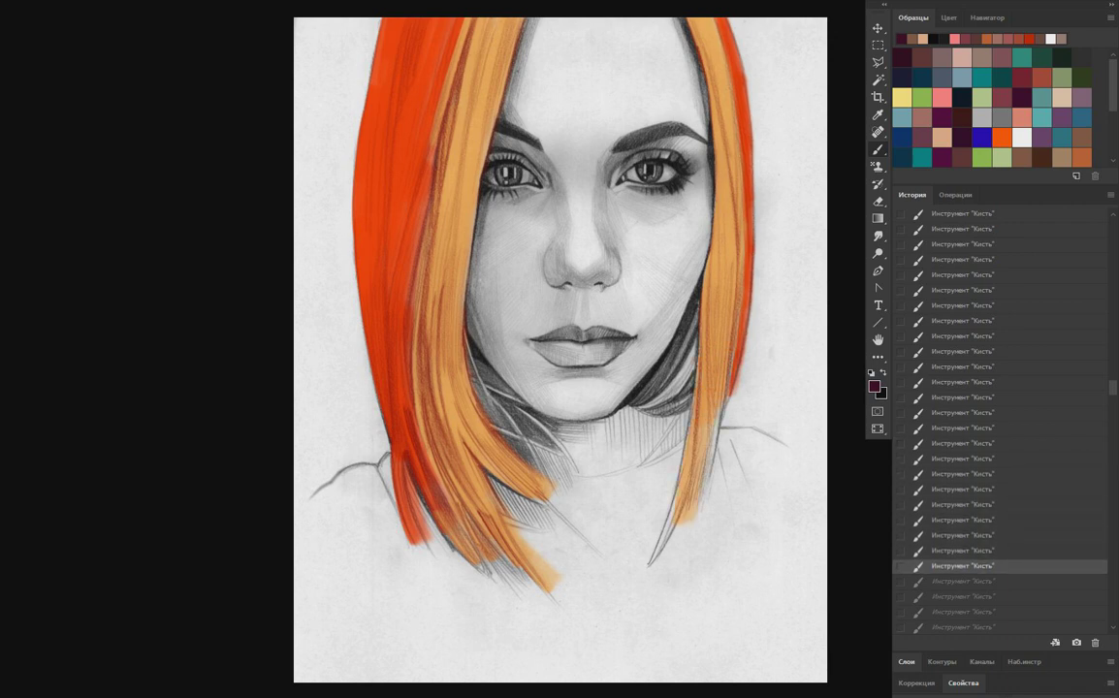
{"action": "key", "text": "ctrl+z"}
{"action": "left_click", "coordinate": [960, 310]}
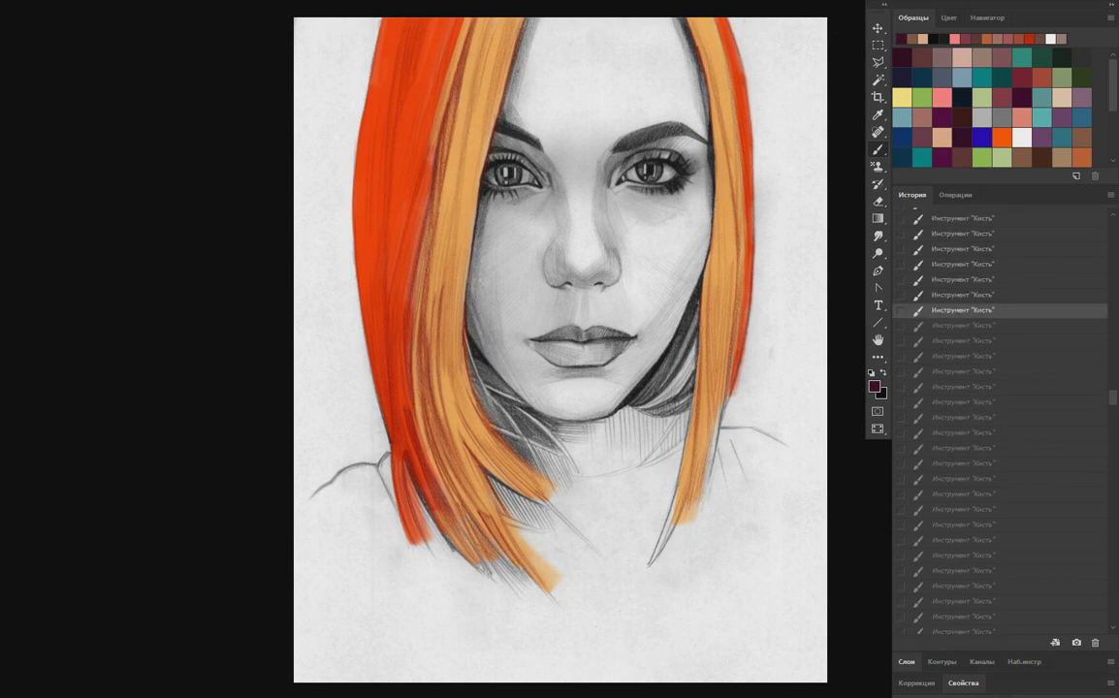
{"action": "key", "text": "ctrl+shift+z"}
{"action": "key", "text": "ctrl+shift+z"}
{"action": "key", "text": "ctrl+shift+z"}
{"action": "key", "text": "ctrl+shift+z"}
{"action": "key", "text": "ctrl+shift+z"}
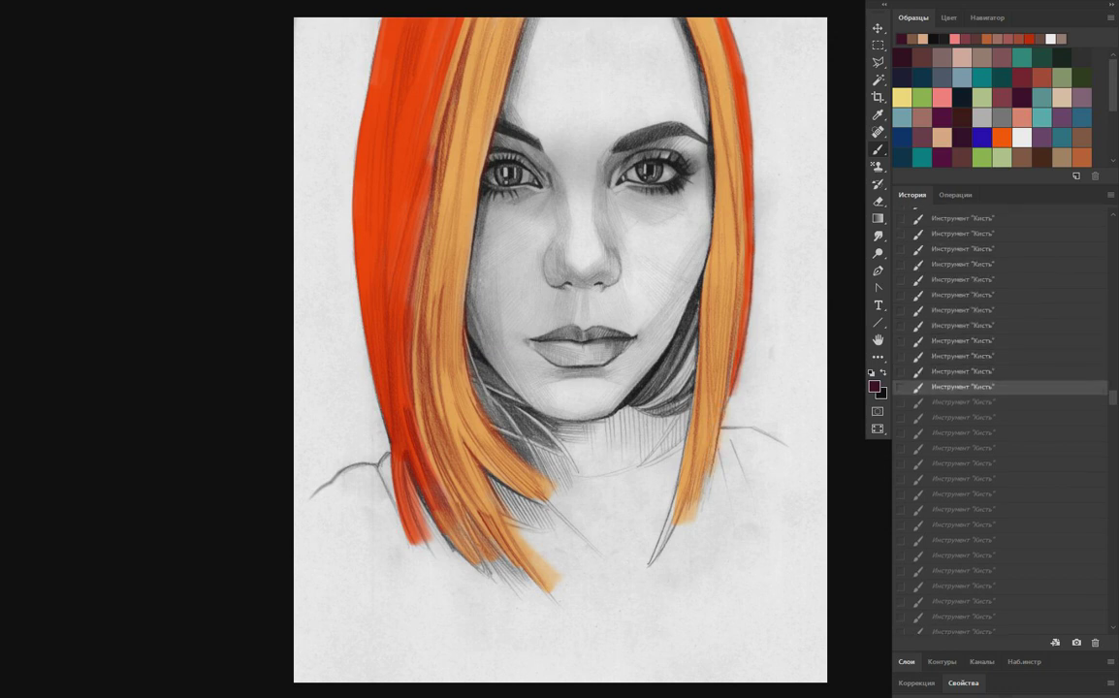
{"action": "key", "text": "ctrl+shift+z"}
Replay the dark magenta shadow strokes under the jaw on both sides of the neck.
{"action": "key", "text": "ctrl+shift+z"}
{"action": "key", "text": "ctrl+shift+z"}
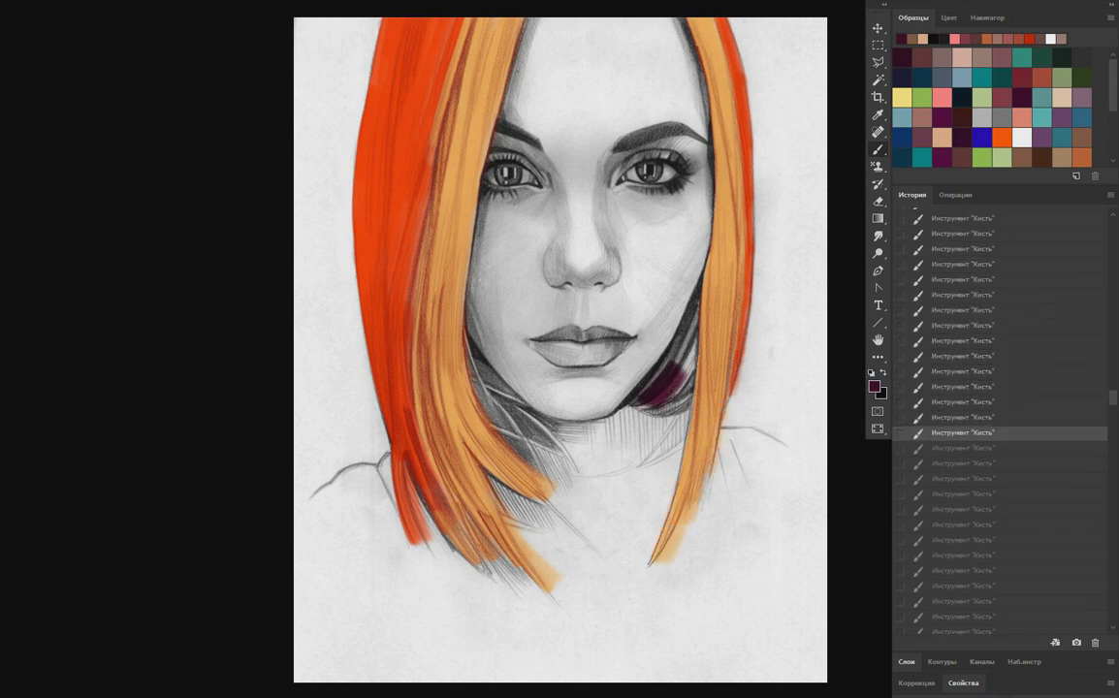
{"action": "key", "text": "ctrl+shift+z"}
{"action": "key", "text": "ctrl+shift+z"}
{"action": "key", "text": "ctrl+shift+z"}
{"action": "key", "text": "ctrl+shift+z"}
{"action": "key", "text": "ctrl+shift+z"}
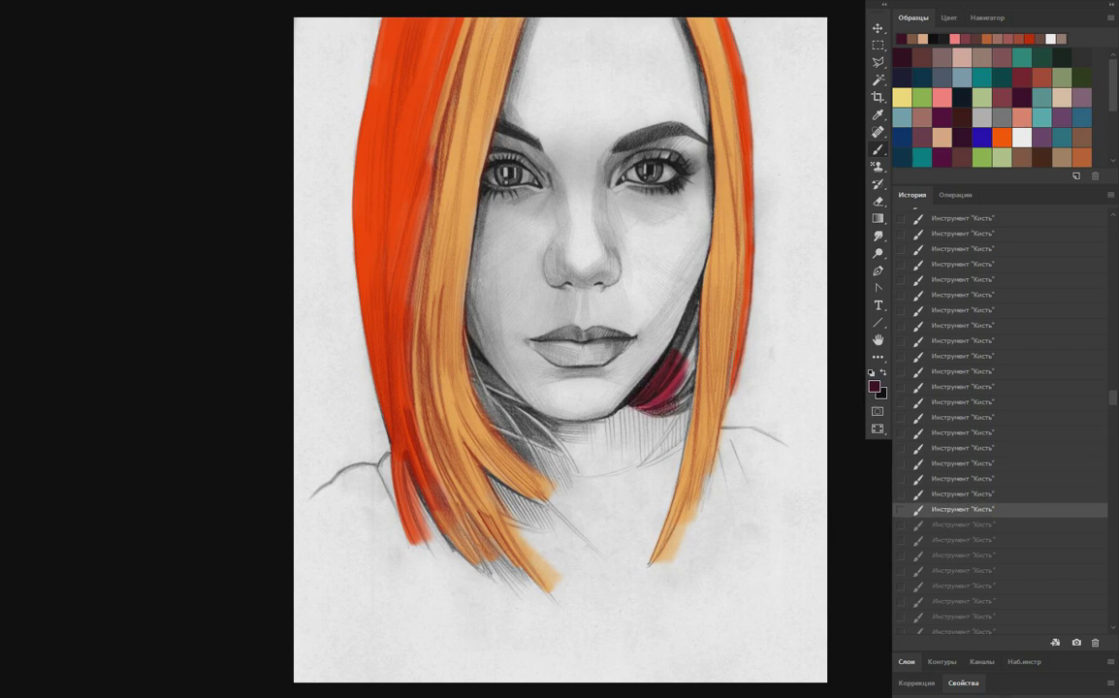
{"action": "key", "text": "ctrl+shift+z"}
{"action": "key", "text": "ctrl+shift+z"}
{"action": "key", "text": "ctrl+shift+z"}
{"action": "key", "text": "ctrl+shift+z"}
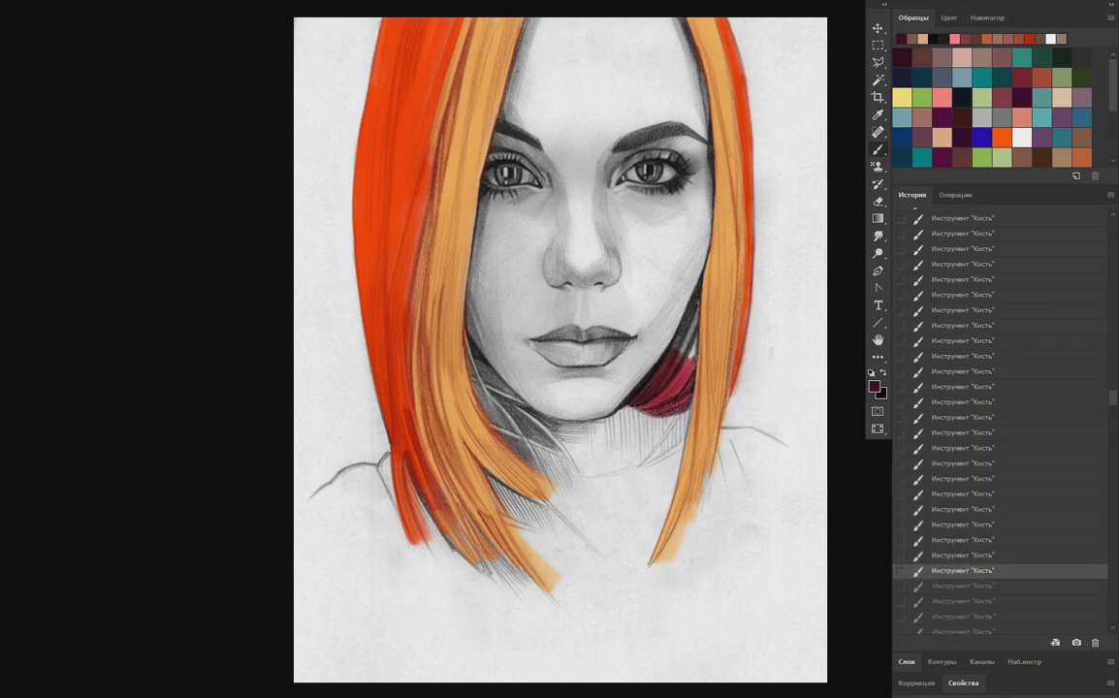
{"action": "left_click", "coordinate": [963, 429]}
{"action": "key", "text": "ctrl+shift+z"}
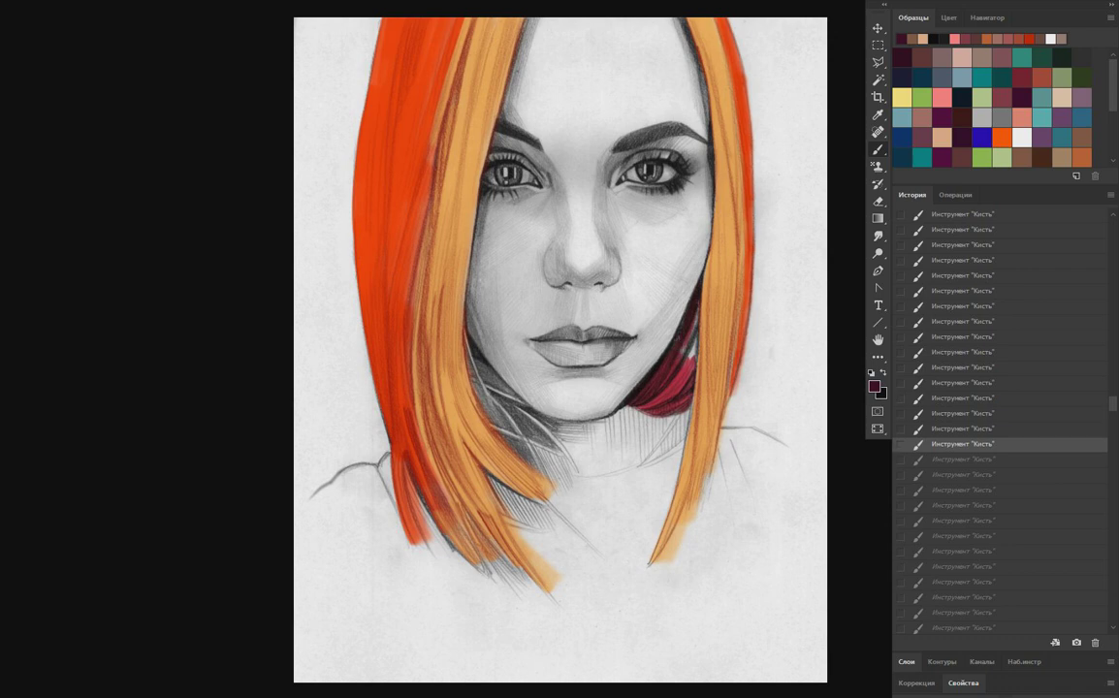
{"action": "key", "text": "ctrl+shift+z"}
{"action": "key", "text": "ctrl+shift+z"}
{"action": "key", "text": "ctrl+shift+z"}
{"action": "key", "text": "ctrl+shift+z"}
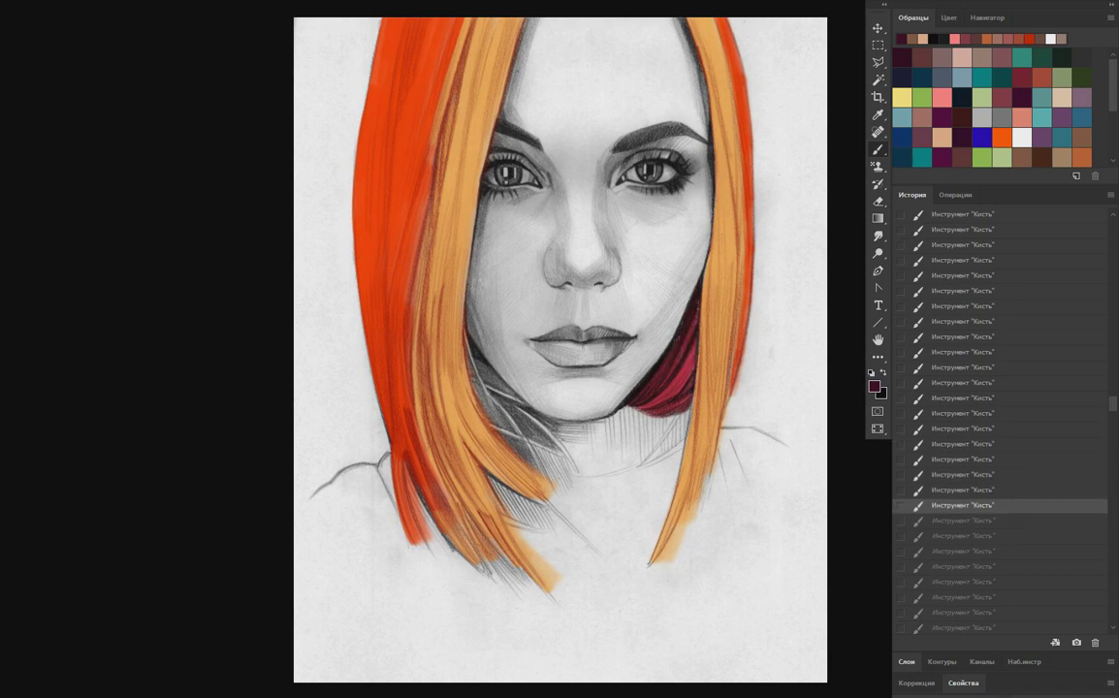
{"action": "key", "text": "ctrl+shift+z"}
{"action": "key", "text": "ctrl+shift+z"}
{"action": "key", "text": "ctrl+shift+z"}
{"action": "key", "text": "ctrl+shift+z"}
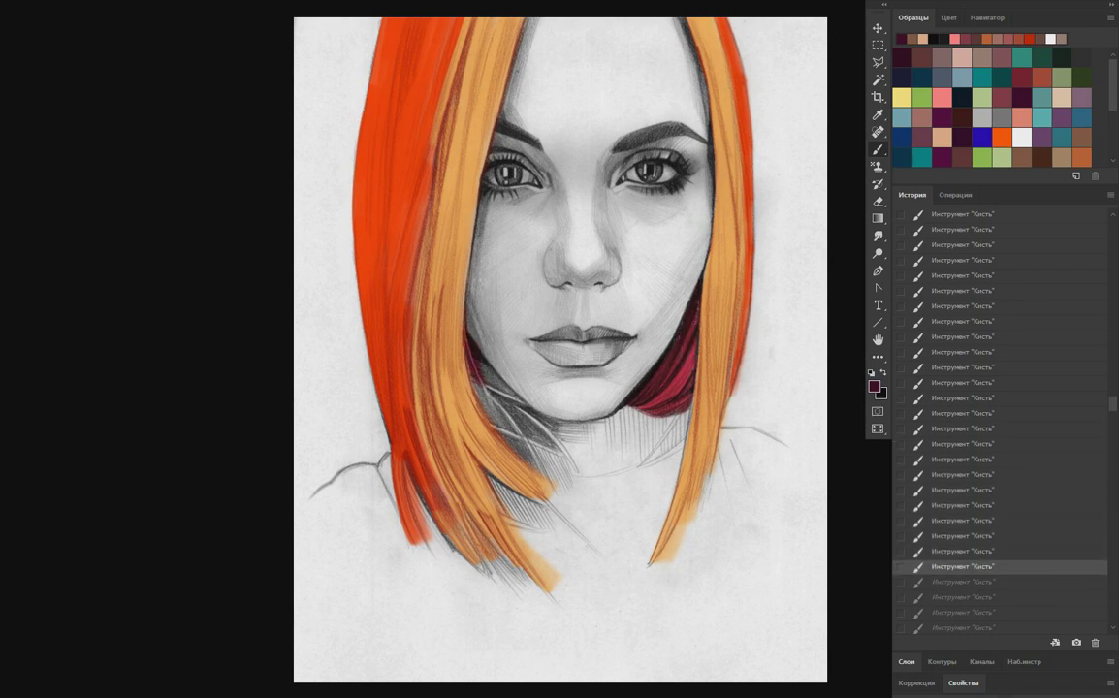
{"action": "key", "text": "ctrl+shift+z"}
{"action": "key", "text": "ctrl+shift+z"}
{"action": "key", "text": "ctrl+shift+z"}
{"action": "key", "text": "ctrl+shift+z"}
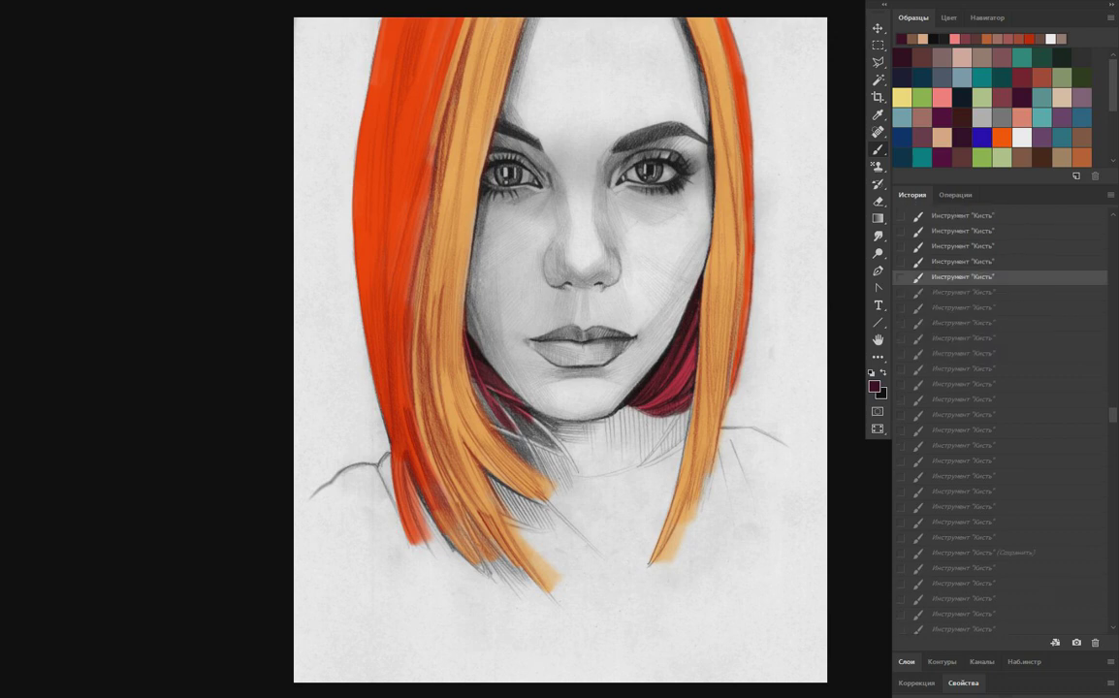
{"action": "key", "text": "ctrl+shift+z"}
{"action": "key", "text": "ctrl+shift+z"}
{"action": "key", "text": "ctrl+shift+z"}
{"action": "key", "text": "ctrl+shift+z"}
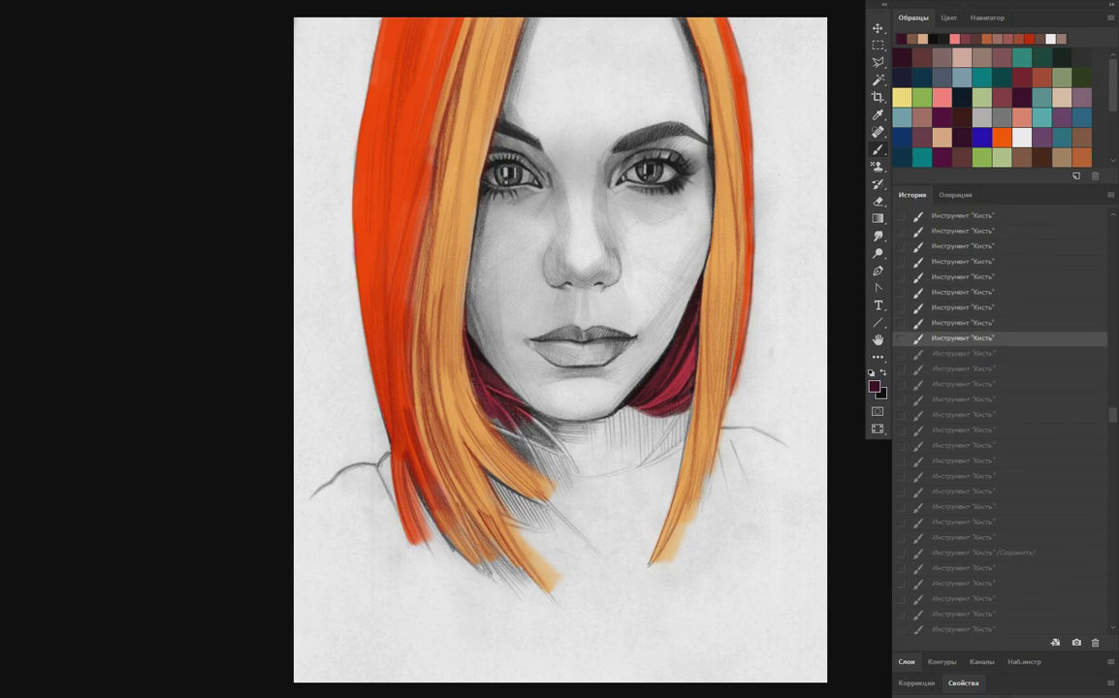
{"action": "key", "text": "ctrl+shift+z"}
{"action": "key", "text": "ctrl+shift+z"}
{"action": "key", "text": "ctrl+shift+z"}
{"action": "key", "text": "ctrl+shift+z"}
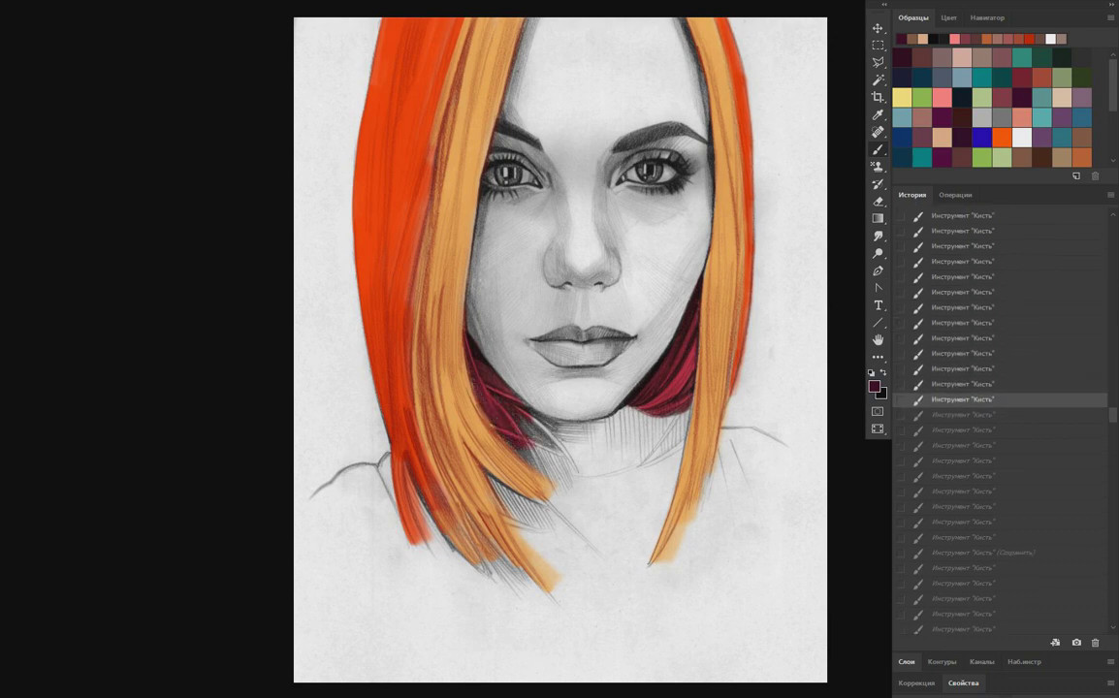
{"action": "key", "text": "ctrl+shift+z"}
{"action": "key", "text": "ctrl+shift+z"}
{"action": "key", "text": "ctrl+shift+z"}
{"action": "key", "text": "ctrl+shift+z"}
{"action": "key", "text": "ctrl+shift+z"}
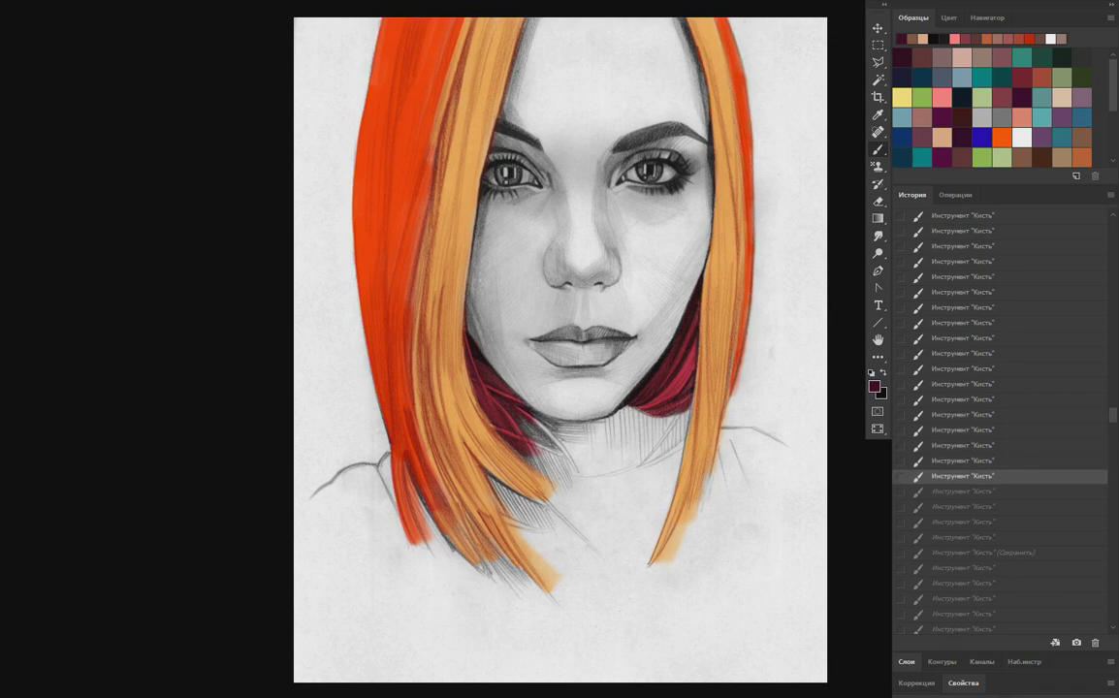
{"action": "key", "text": "ctrl+shift+z"}
{"action": "key", "text": "ctrl+shift+z"}
{"action": "key", "text": "ctrl+shift+z"}
{"action": "key", "text": "ctrl+shift+z"}
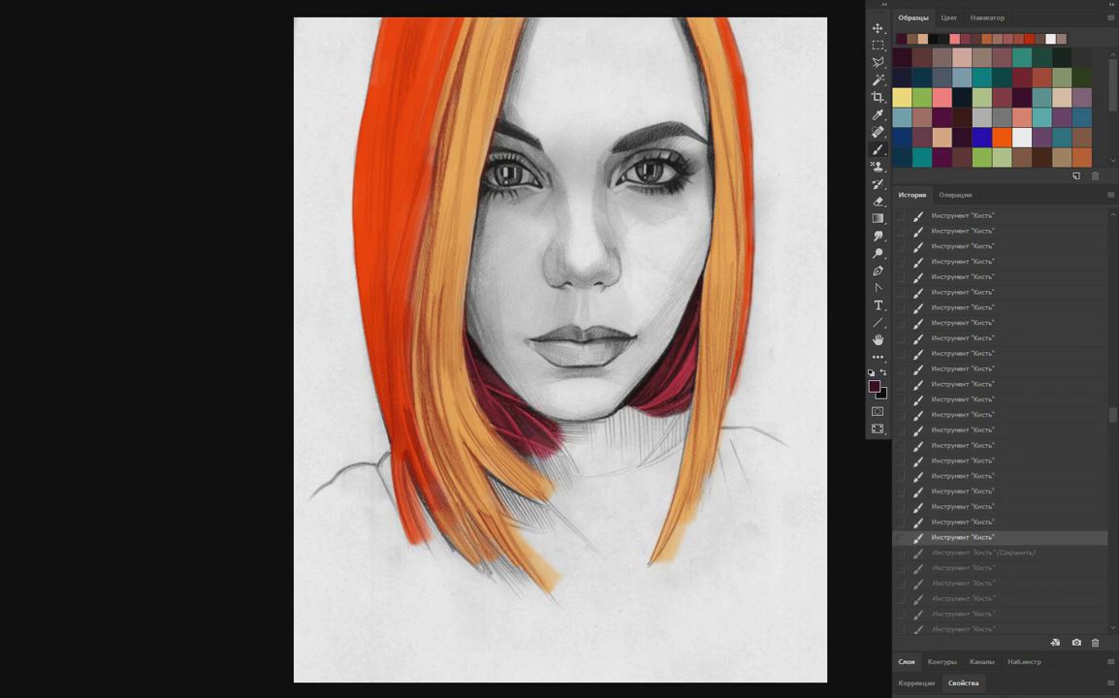
{"action": "key", "text": "ctrl+shift+z"}
Restore the dark mauve shadow strokes on the forehead along the hair parting.
{"action": "key", "text": "ctrl+shift+z"}
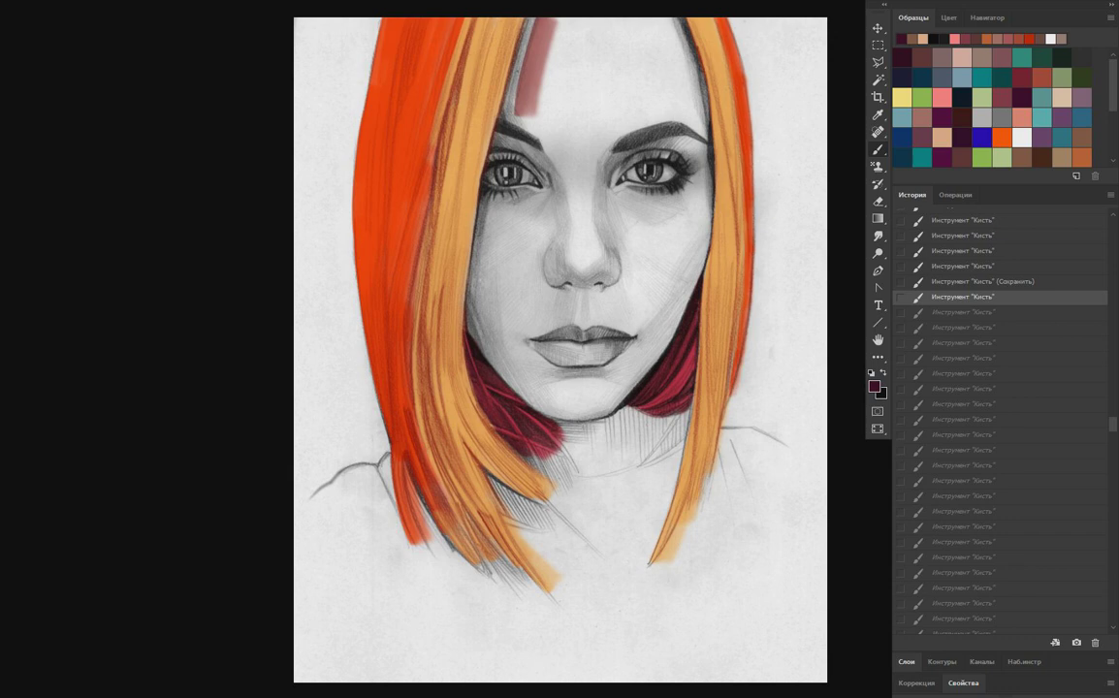
{"action": "key", "text": "ctrl+shift+z"}
{"action": "key", "text": "ctrl+shift+z"}
{"action": "key", "text": "ctrl+shift+z"}
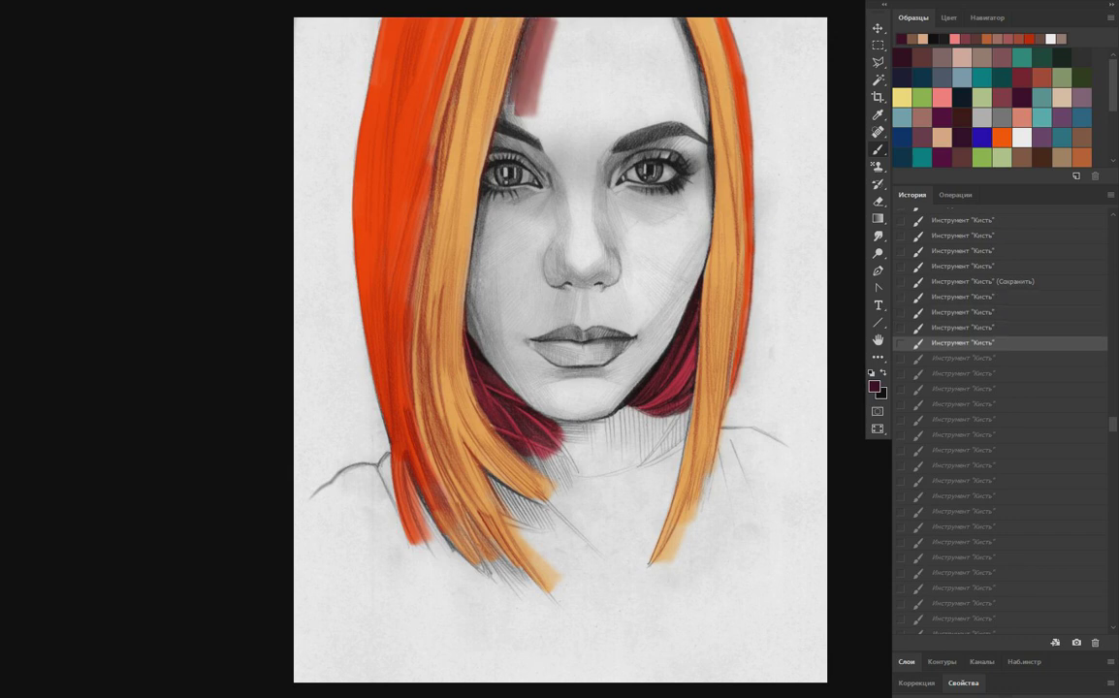
{"action": "key", "text": "ctrl+shift+z"}
{"action": "key", "text": "ctrl+shift+z"}
{"action": "key", "text": "ctrl+shift+z"}
{"action": "key", "text": "ctrl+shift+z"}
{"action": "key", "text": "ctrl+shift+z"}
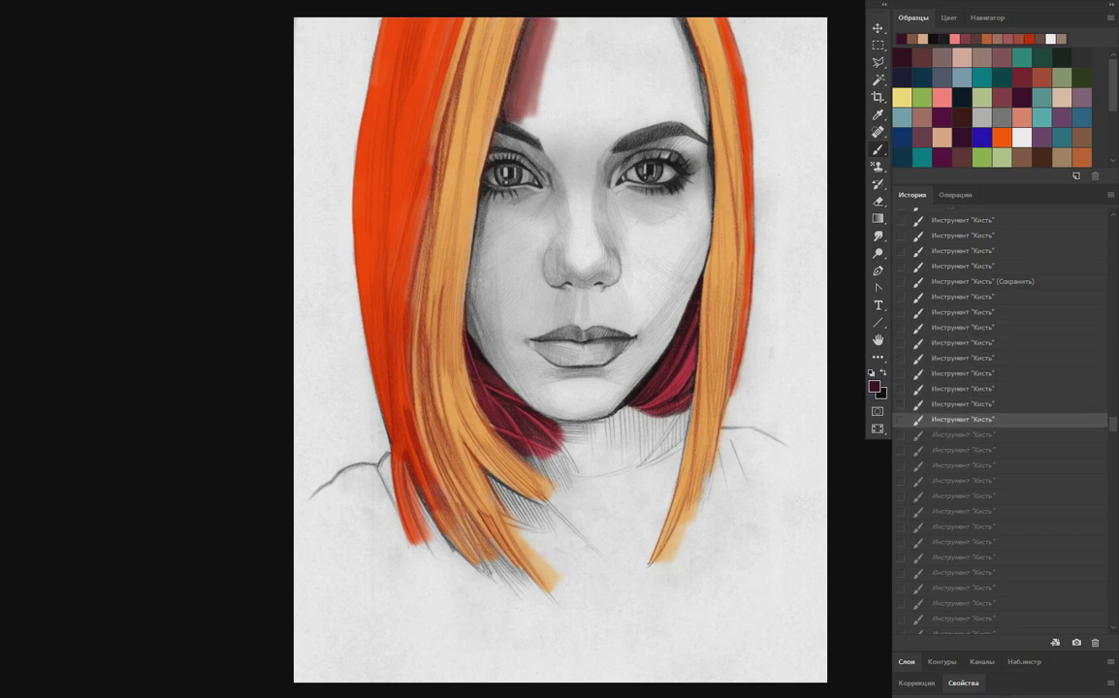
{"action": "key", "text": "ctrl+shift+z"}
{"action": "key", "text": "ctrl+shift+z"}
{"action": "key", "text": "ctrl+shift+z"}
{"action": "key", "text": "ctrl+shift+z"}
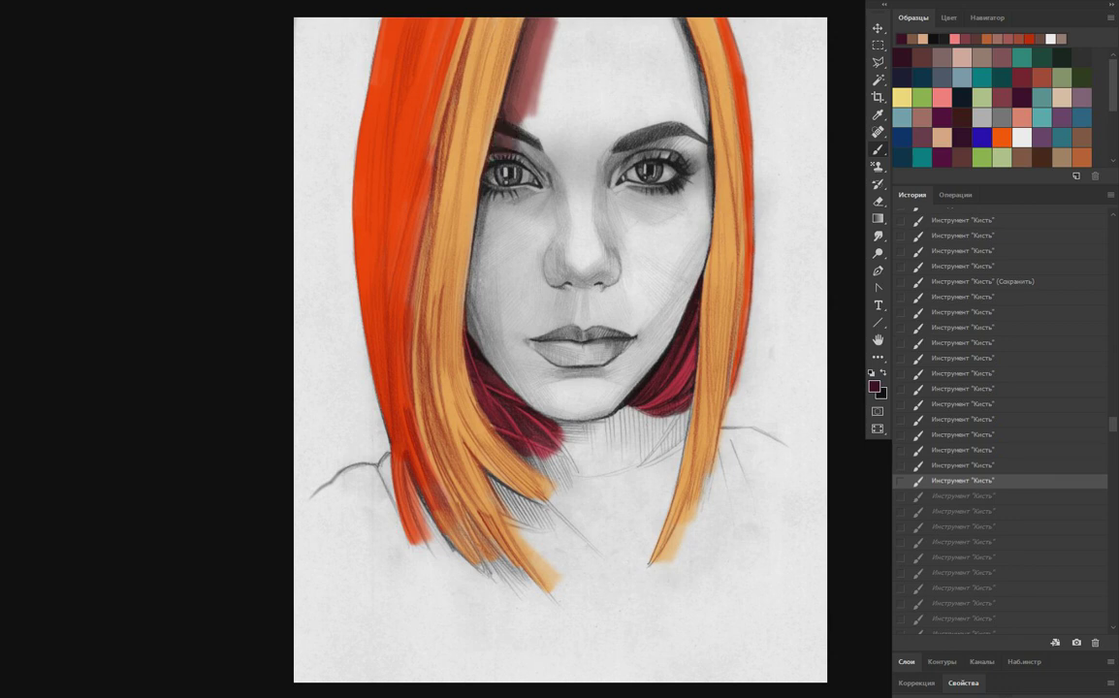
{"action": "key", "text": "ctrl+shift+z"}
{"action": "key", "text": "ctrl+shift+z"}
{"action": "key", "text": "ctrl+shift+z"}
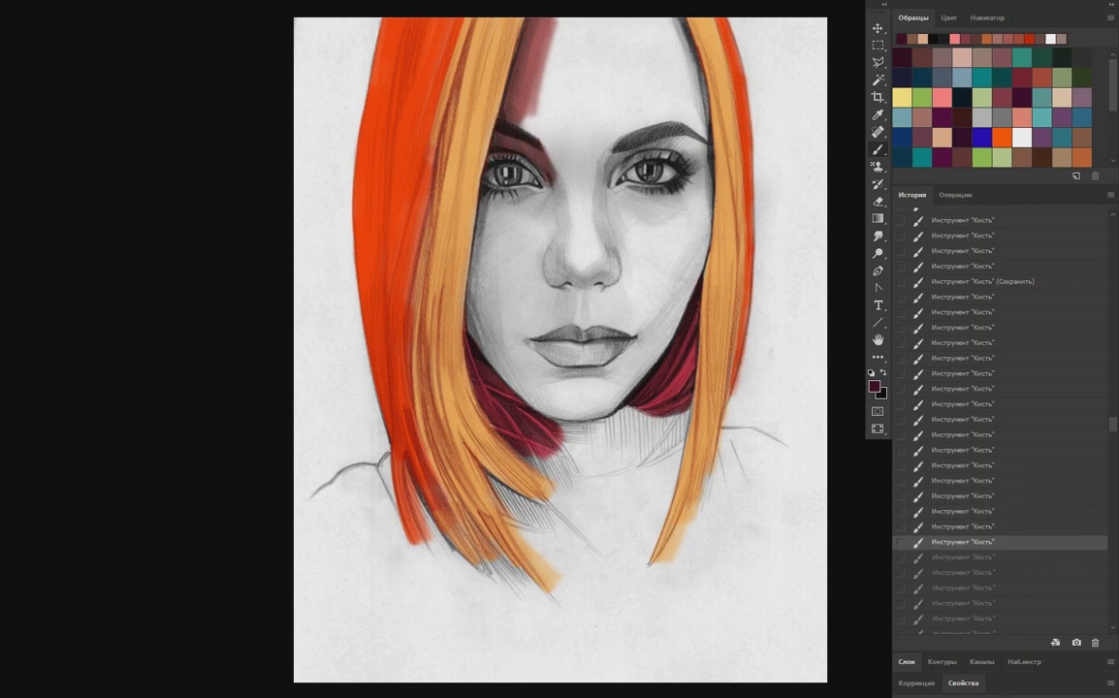
{"action": "key", "text": "ctrl+shift+z"}
{"action": "key", "text": "ctrl+shift+z"}
{"action": "key", "text": "ctrl+shift+z"}
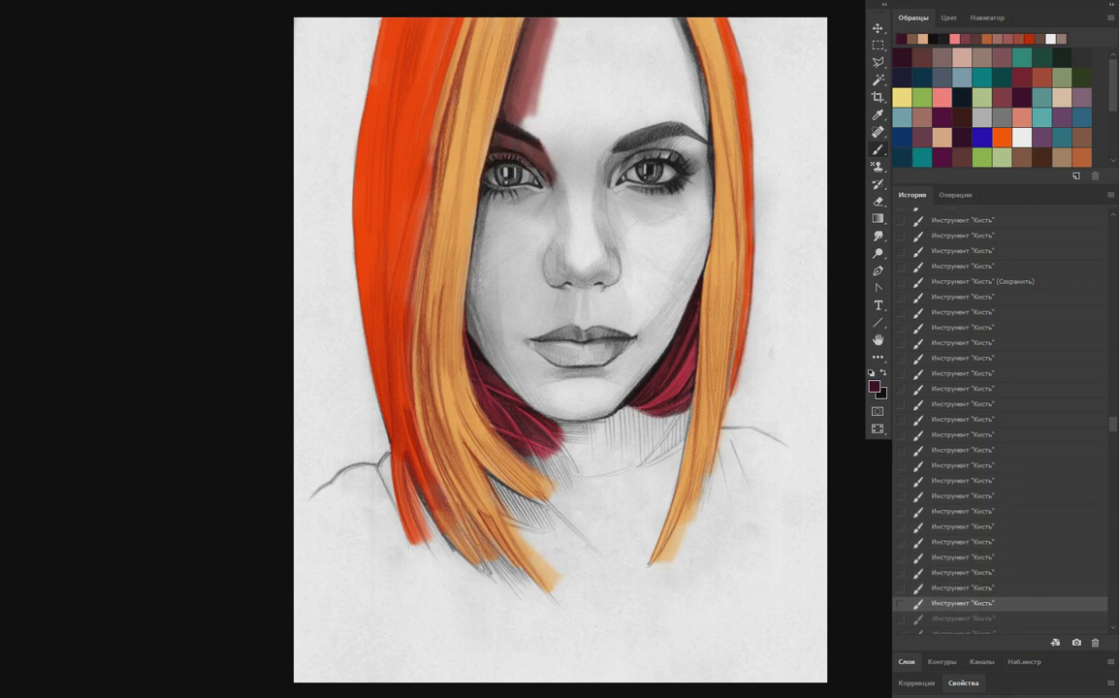
{"action": "left_click", "coordinate": [963, 356]}
Replay the shadow strokes around both eyes and brows and on the left cheek.
{"action": "key", "text": "ctrl+shift+z"}
{"action": "key", "text": "ctrl+shift+z"}
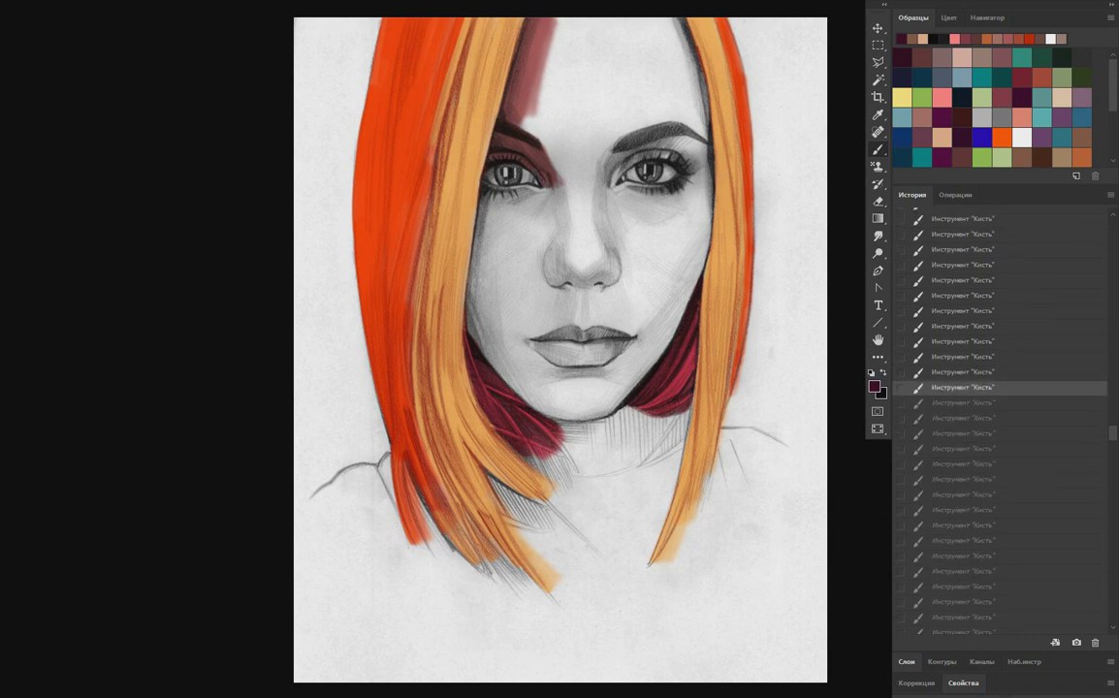
{"action": "key", "text": "ctrl+shift+z"}
{"action": "key", "text": "ctrl+shift+z"}
{"action": "key", "text": "ctrl+shift+z"}
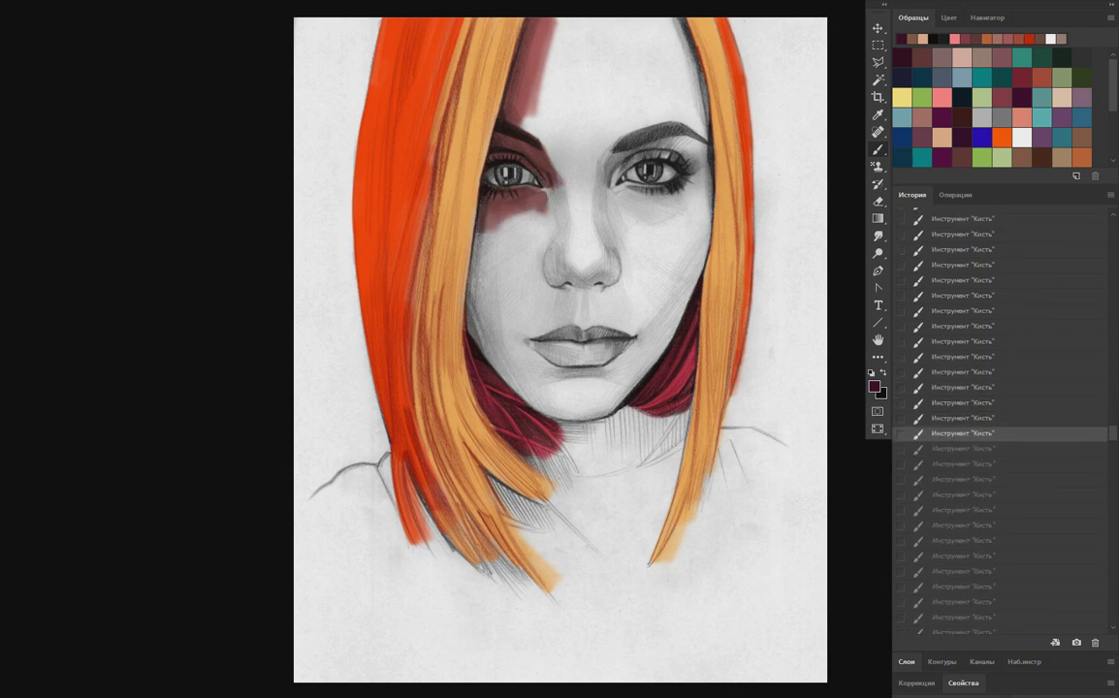
{"action": "key", "text": "ctrl+shift+z"}
{"action": "key", "text": "ctrl+shift+z"}
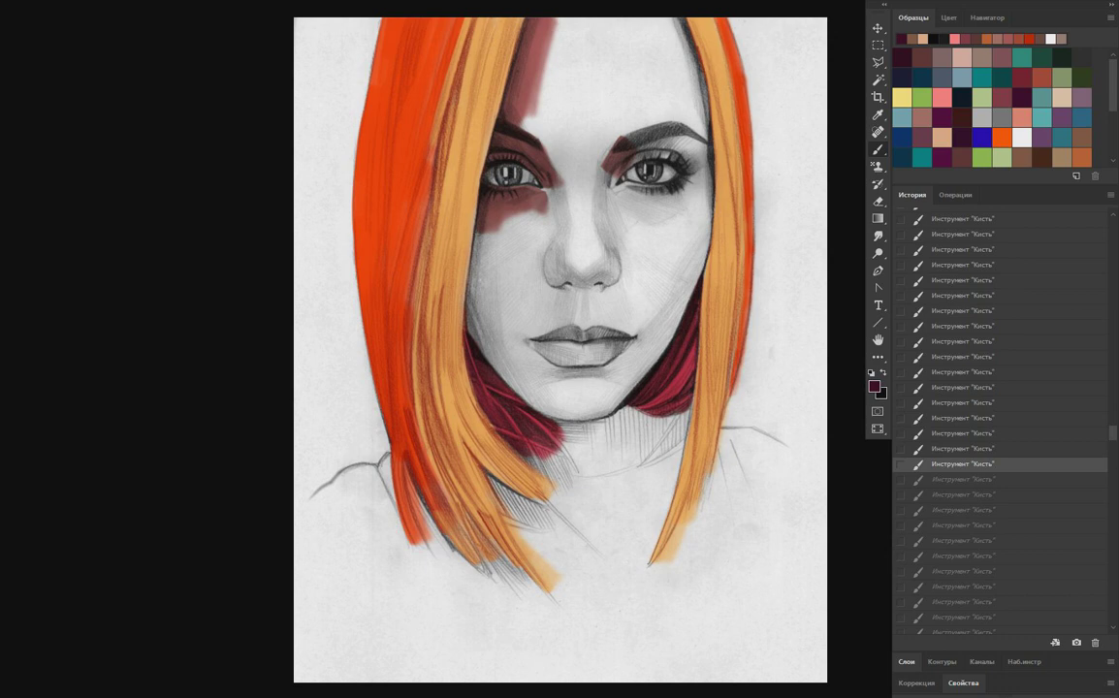
{"action": "key", "text": "ctrl+shift+z"}
{"action": "key", "text": "ctrl+shift+z"}
{"action": "key", "text": "ctrl+shift+z"}
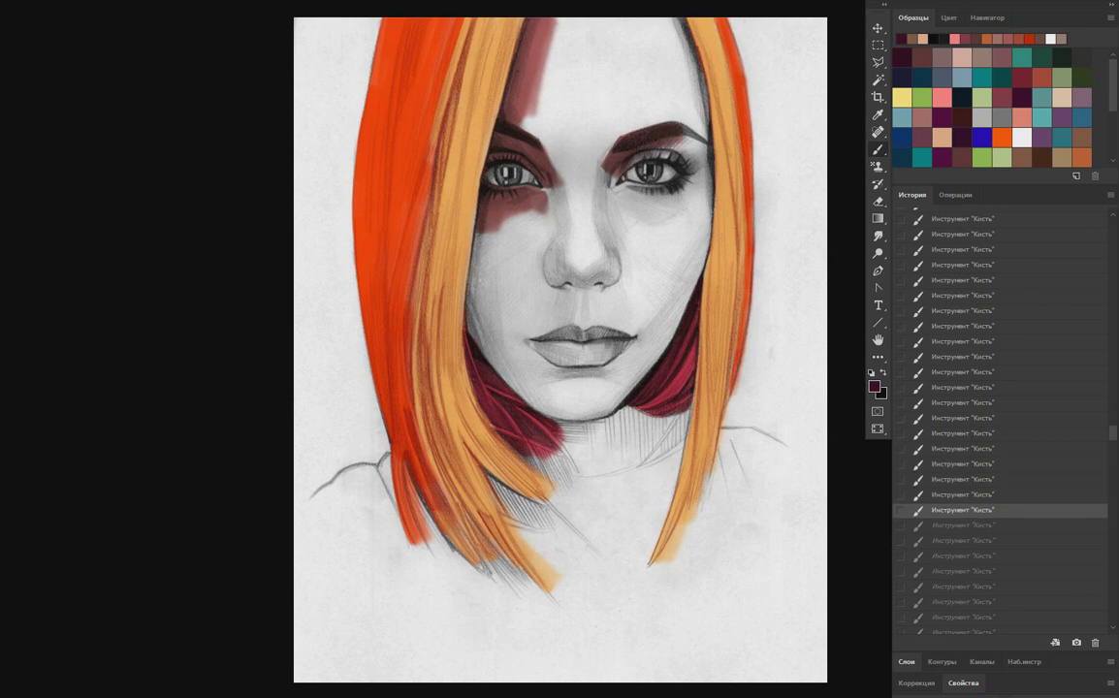
{"action": "key", "text": "ctrl+shift+z"}
{"action": "key", "text": "ctrl+shift+z"}
{"action": "key", "text": "ctrl+shift+z"}
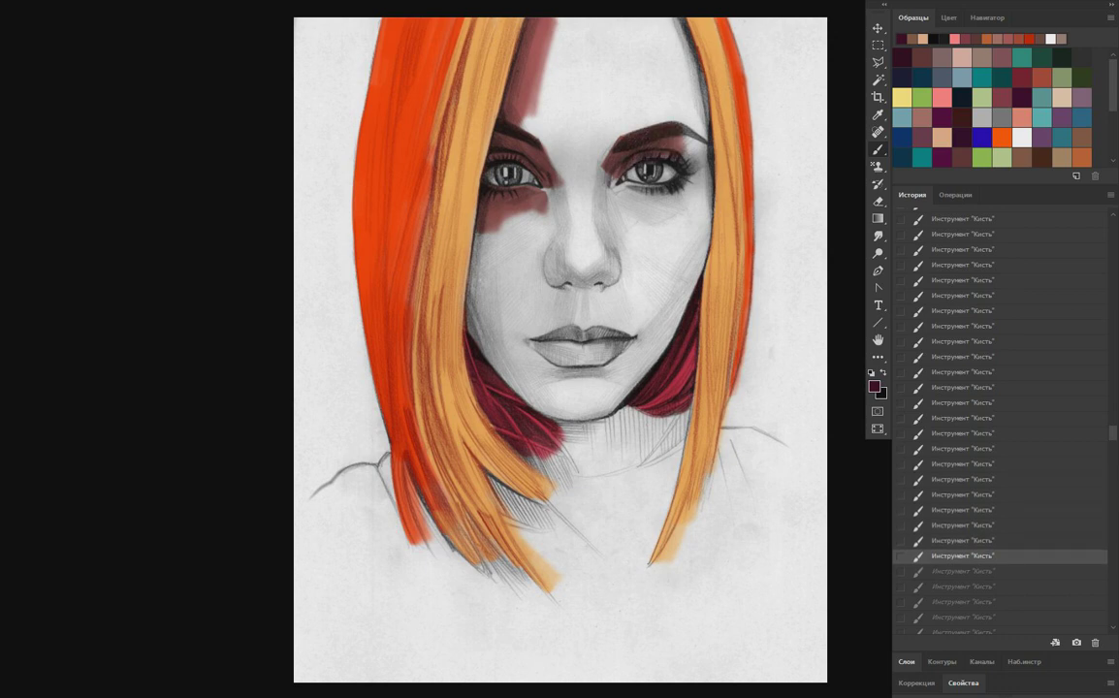
{"action": "key", "text": "ctrl+shift+z"}
{"action": "key", "text": "ctrl+shift+z"}
{"action": "key", "text": "ctrl+shift+z"}
{"action": "key", "text": "ctrl+shift+z"}
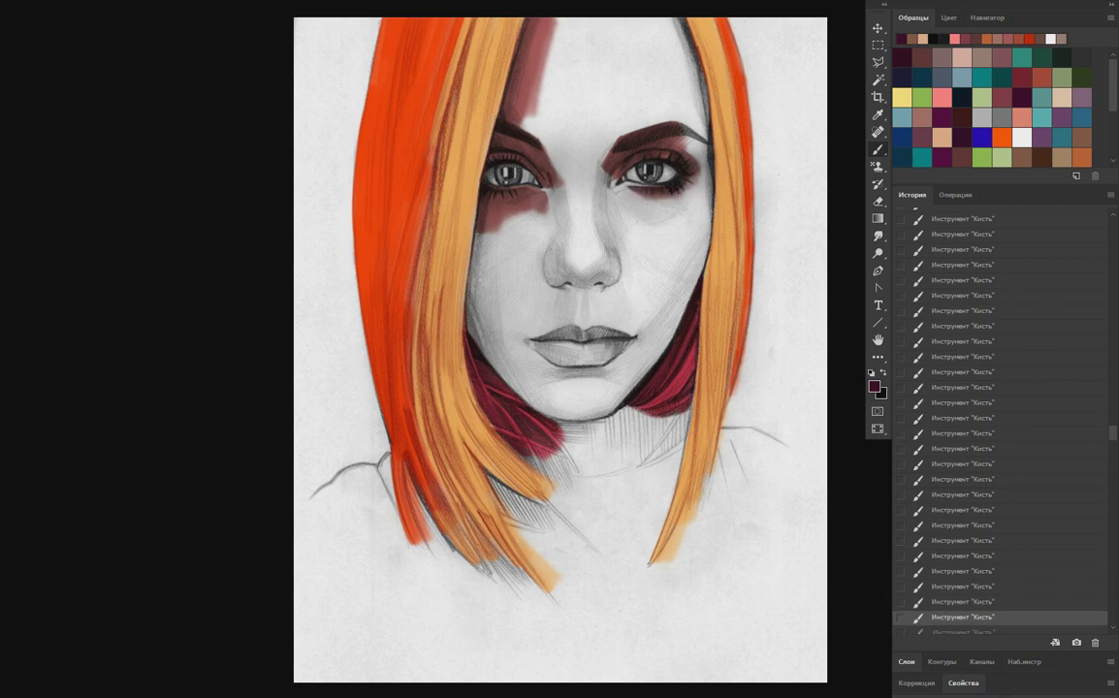
{"action": "left_click", "coordinate": [963, 371]}
{"action": "key", "text": "ctrl+shift+z"}
{"action": "key", "text": "ctrl+shift+z"}
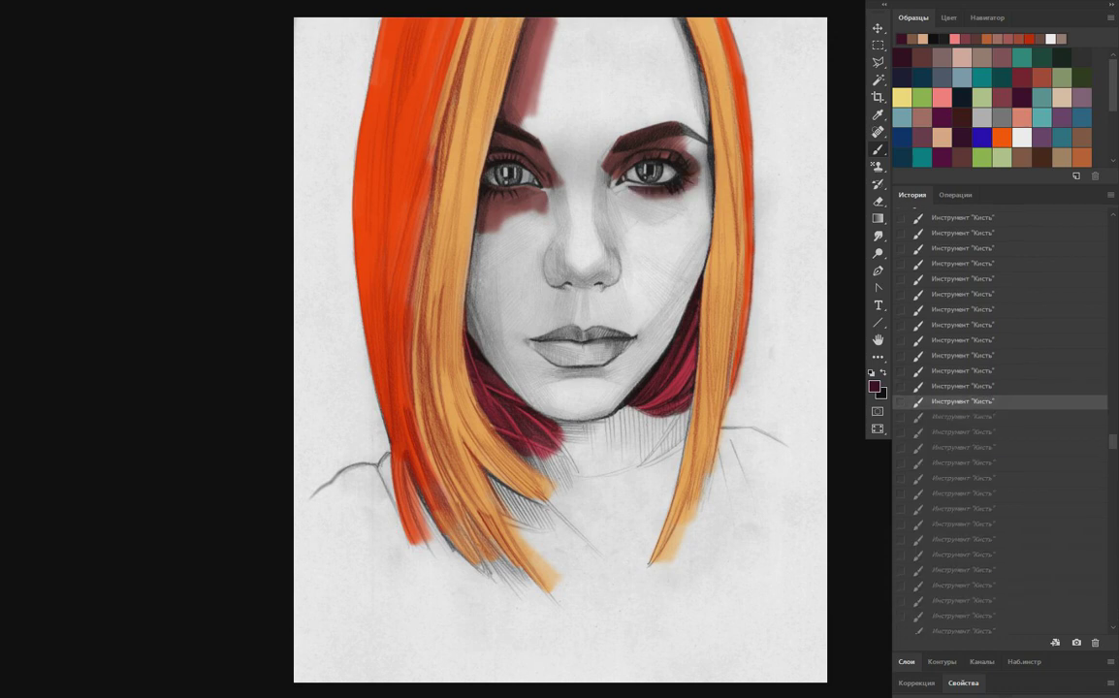
{"action": "key", "text": "ctrl+shift+z"}
{"action": "key", "text": "ctrl+shift+z"}
{"action": "key", "text": "ctrl+shift+z"}
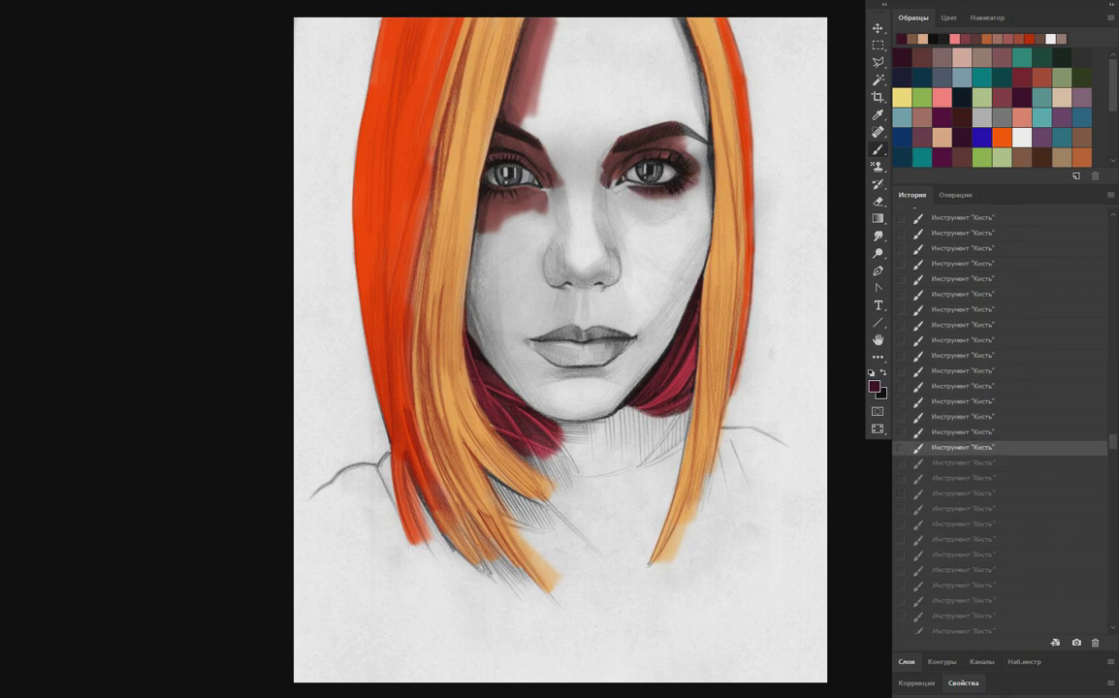
{"action": "key", "text": "ctrl+shift+z"}
Replay the skin-tone strokes on the cheeks, nose, lips and chin.
{"action": "key", "text": "ctrl+shift+z"}
{"action": "key", "text": "ctrl+shift+z"}
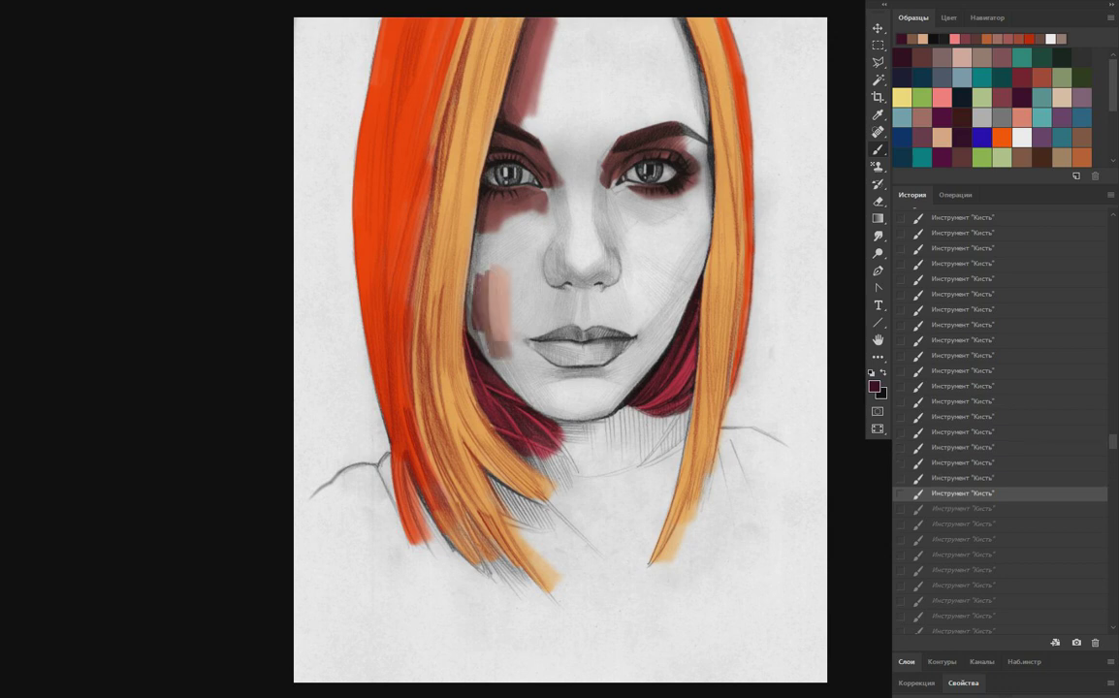
{"action": "key", "text": "ctrl+shift+z"}
{"action": "key", "text": "ctrl+shift+z"}
{"action": "key", "text": "ctrl+shift+z"}
{"action": "key", "text": "ctrl+shift+z"}
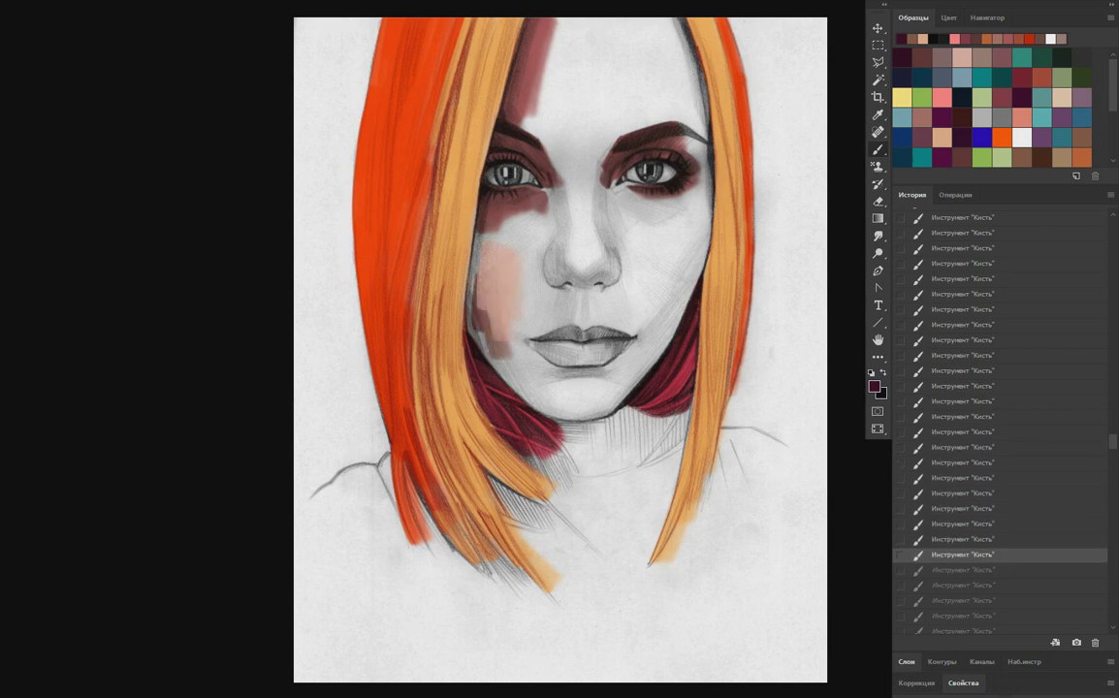
{"action": "key", "text": "ctrl+shift+z"}
{"action": "key", "text": "ctrl+shift+z"}
{"action": "key", "text": "ctrl+shift+z"}
{"action": "key", "text": "ctrl+shift+z"}
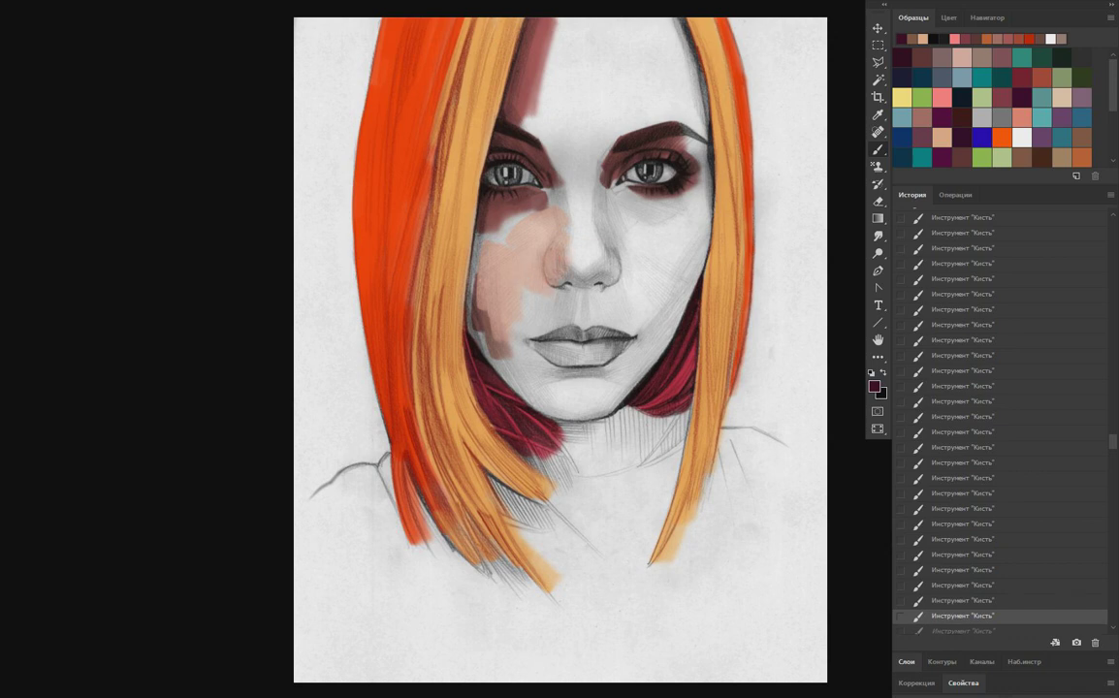
{"action": "left_click", "coordinate": [963, 295]}
{"action": "key", "text": "ctrl+shift+z"}
{"action": "key", "text": "ctrl+shift+z"}
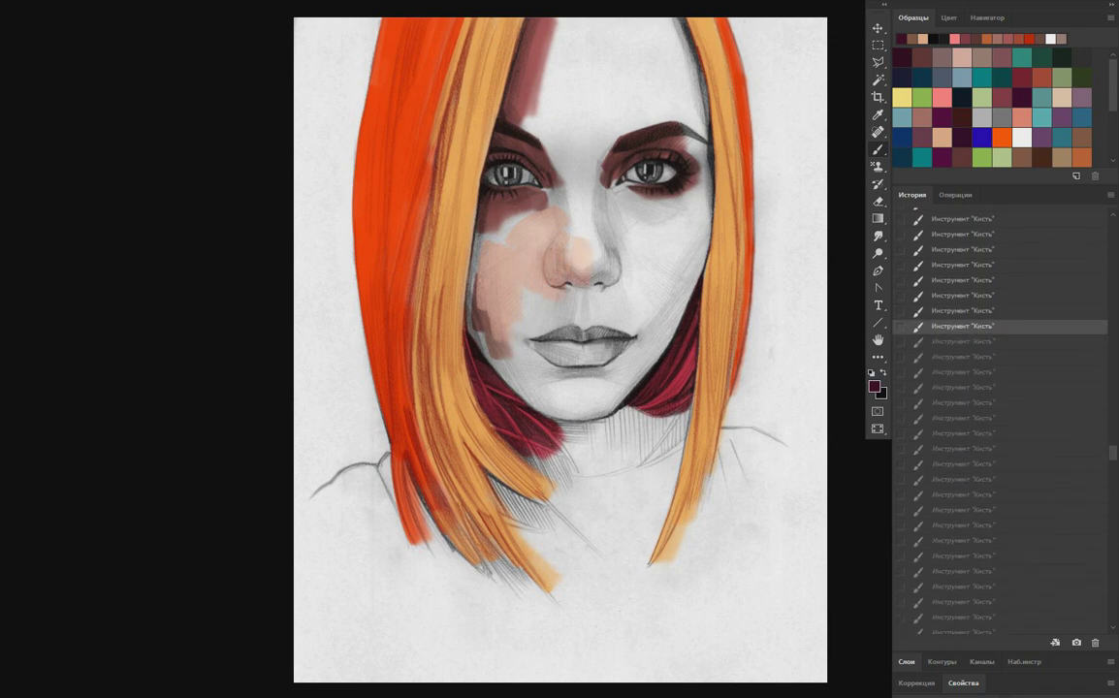
{"action": "key", "text": "ctrl+shift+z"}
{"action": "key", "text": "ctrl+shift+z"}
{"action": "key", "text": "ctrl+shift+z"}
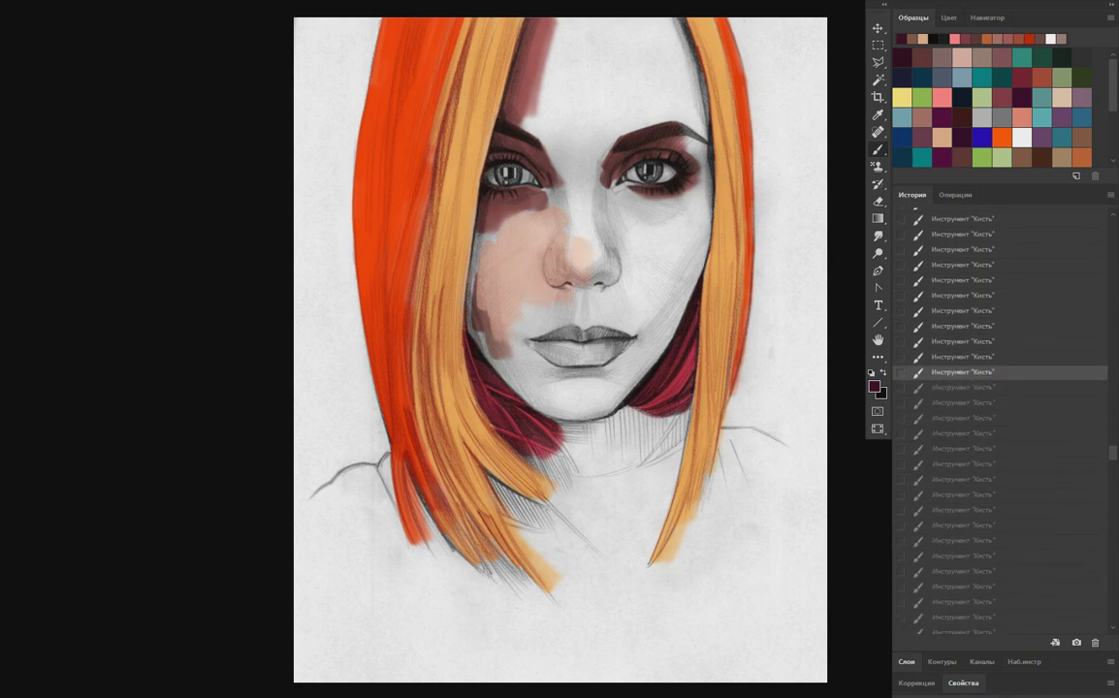
{"action": "key", "text": "ctrl+shift+z"}
{"action": "key", "text": "ctrl+shift+z"}
{"action": "key", "text": "ctrl+shift+z"}
{"action": "key", "text": "ctrl+shift+z"}
{"action": "key", "text": "ctrl+shift+z"}
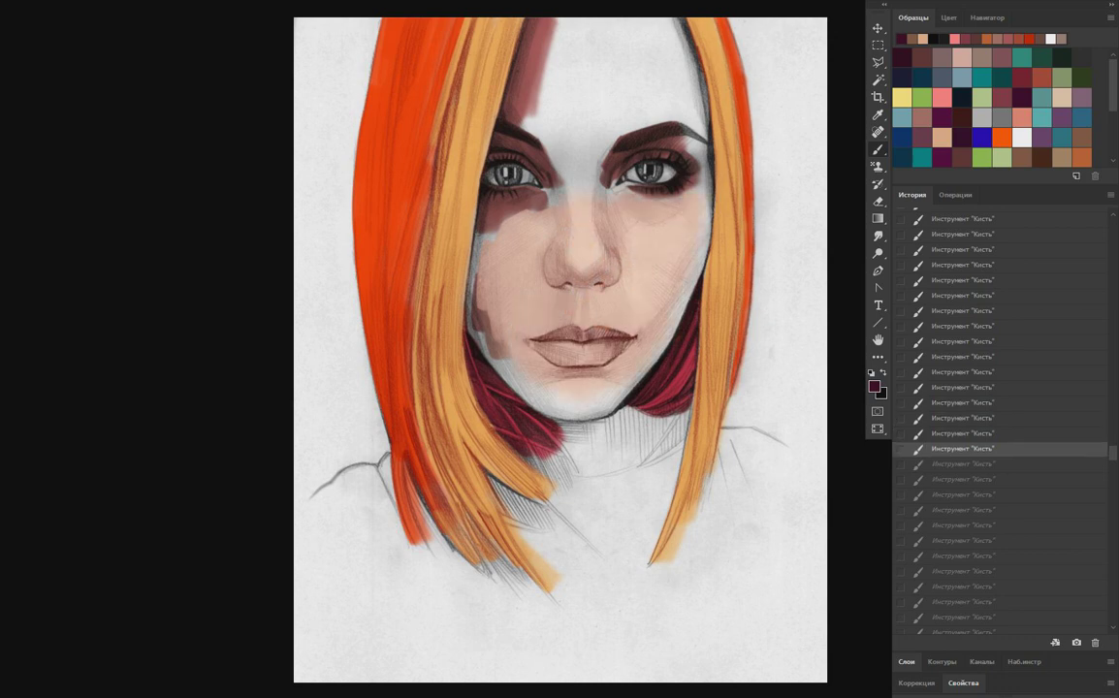
{"action": "key", "text": "ctrl+shift+z"}
{"action": "key", "text": "ctrl+shift+z"}
{"action": "key", "text": "ctrl+shift+z"}
{"action": "key", "text": "ctrl+shift+z"}
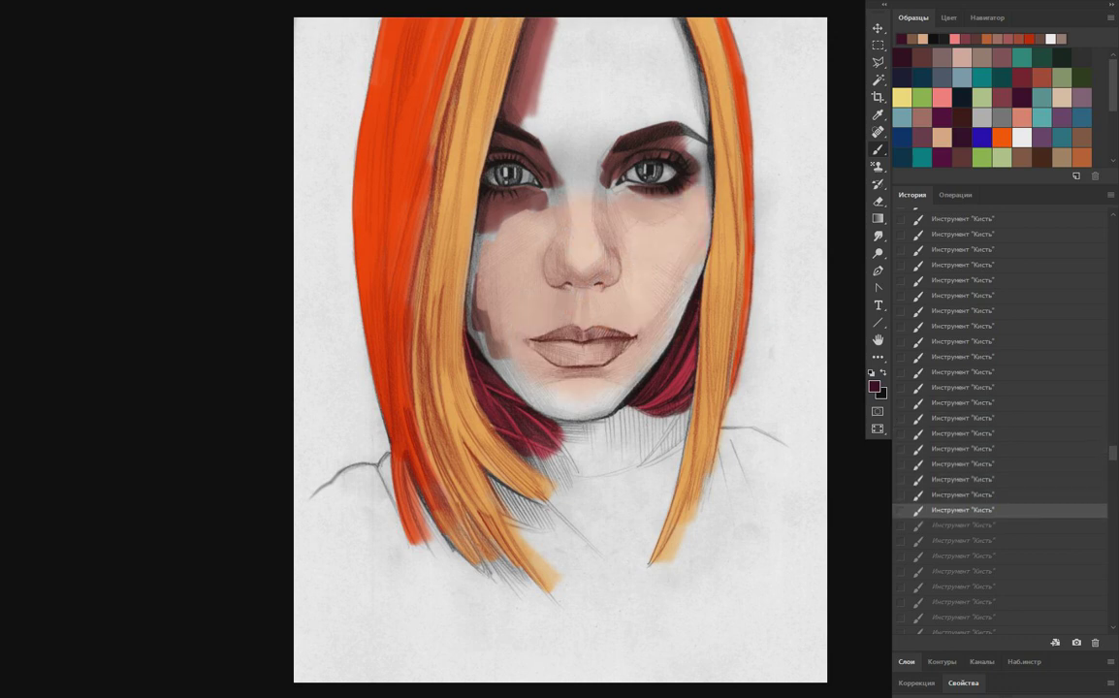
{"action": "key", "text": "ctrl+shift+z"}
{"action": "key", "text": "ctrl+shift+z"}
{"action": "key", "text": "ctrl+shift+z"}
{"action": "key", "text": "ctrl+shift+z"}
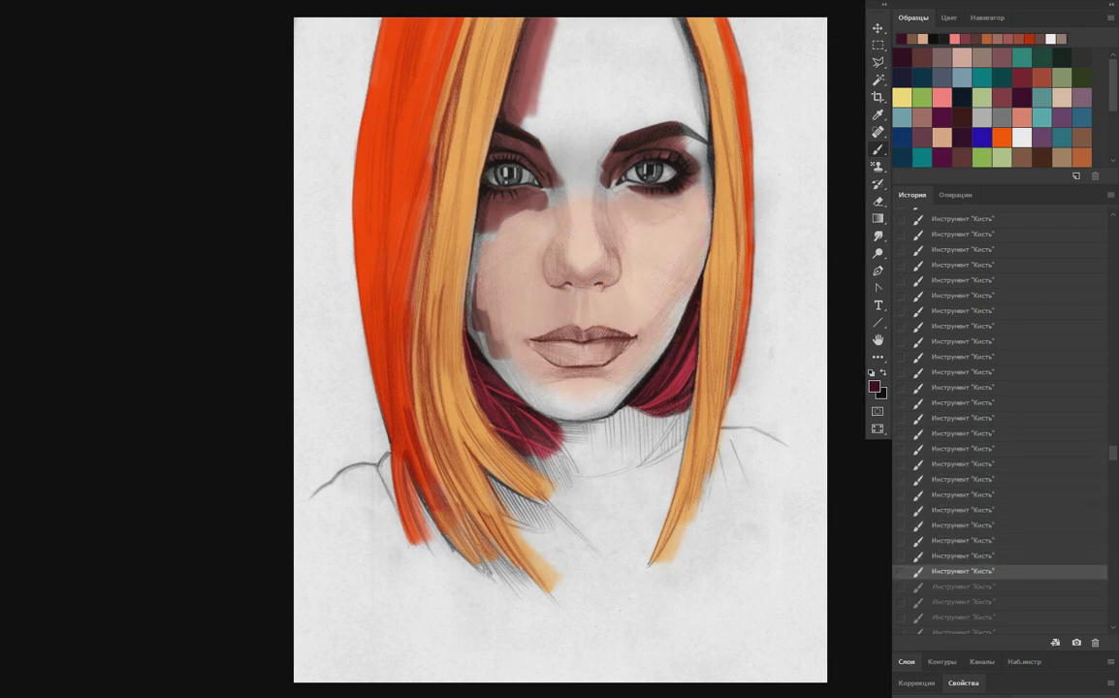
{"action": "key", "text": "ctrl+shift+z"}
Step back two history states, then replay further skin shading strokes on the face.
{"action": "key", "text": "ctrl+z"}
{"action": "key", "text": "ctrl+z"}
{"action": "key", "text": "ctrl+z"}
{"action": "key", "text": "ctrl+z"}
{"action": "key", "text": "ctrl+z"}
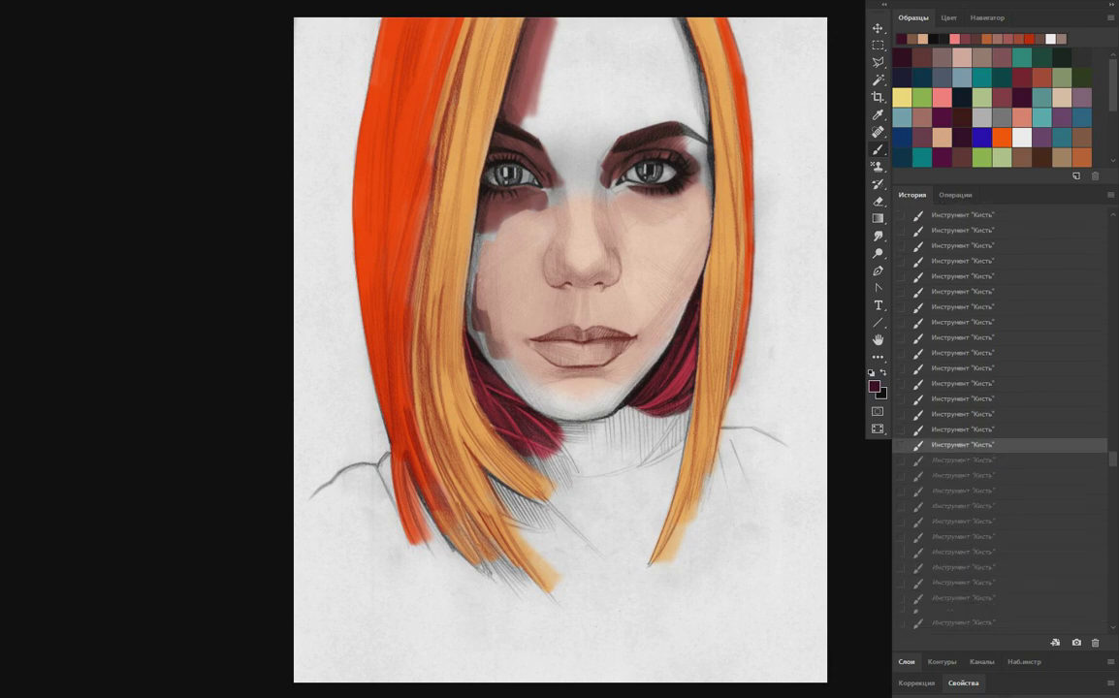
{"action": "key", "text": "ctrl+z"}
{"action": "key", "text": "ctrl+z"}
{"action": "key", "text": "ctrl+z"}
{"action": "key", "text": "ctrl+shift+z"}
{"action": "key", "text": "ctrl+shift+z"}
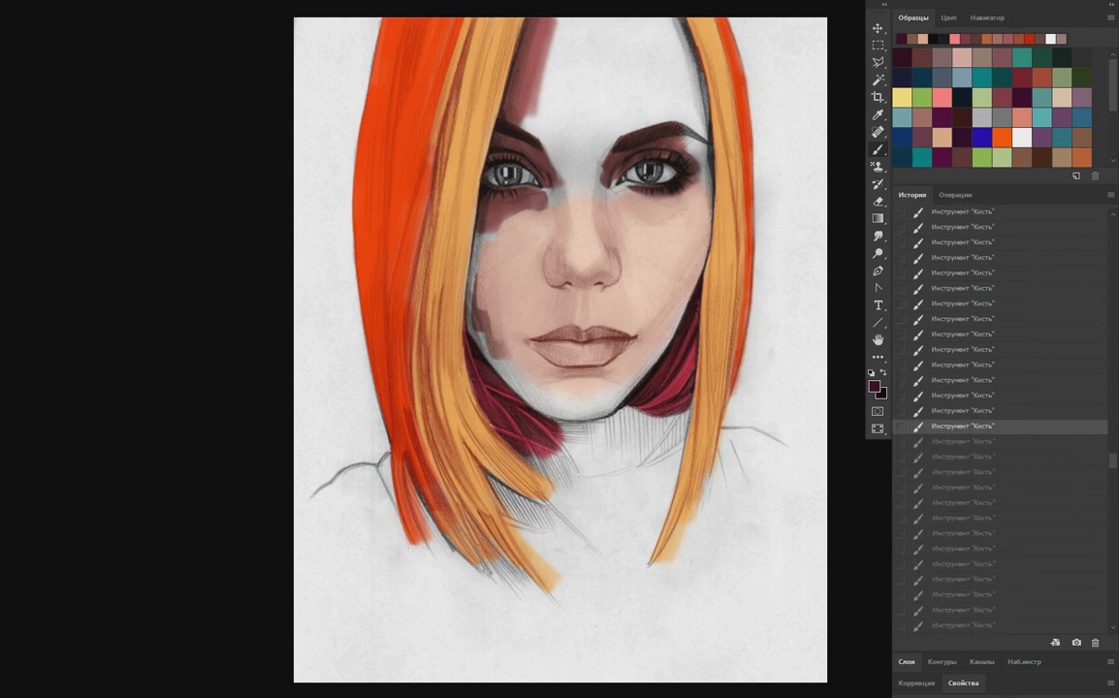
{"action": "key", "text": "ctrl+shift+z"}
{"action": "key", "text": "ctrl+shift+z"}
{"action": "key", "text": "ctrl+shift+z"}
{"action": "key", "text": "ctrl+shift+z"}
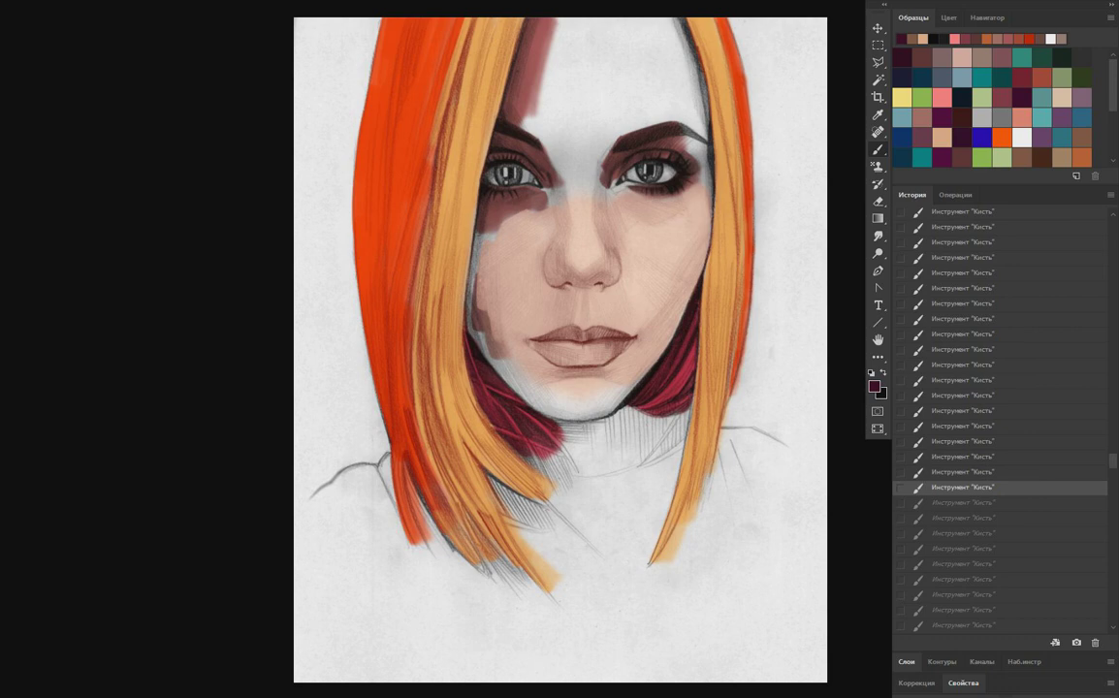
{"action": "key", "text": "ctrl+shift+z"}
{"action": "key", "text": "ctrl+shift+z"}
{"action": "key", "text": "ctrl+shift+z"}
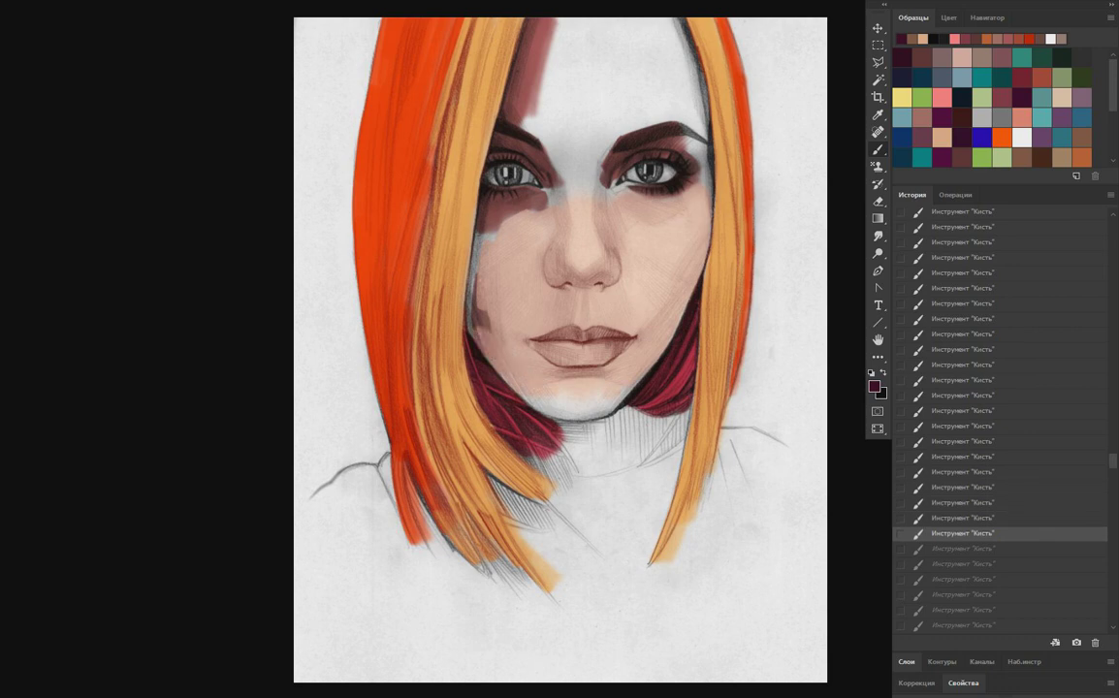
{"action": "key", "text": "ctrl+shift+z"}
{"action": "key", "text": "ctrl+shift+z"}
{"action": "key", "text": "ctrl+shift+z"}
{"action": "key", "text": "ctrl+shift+z"}
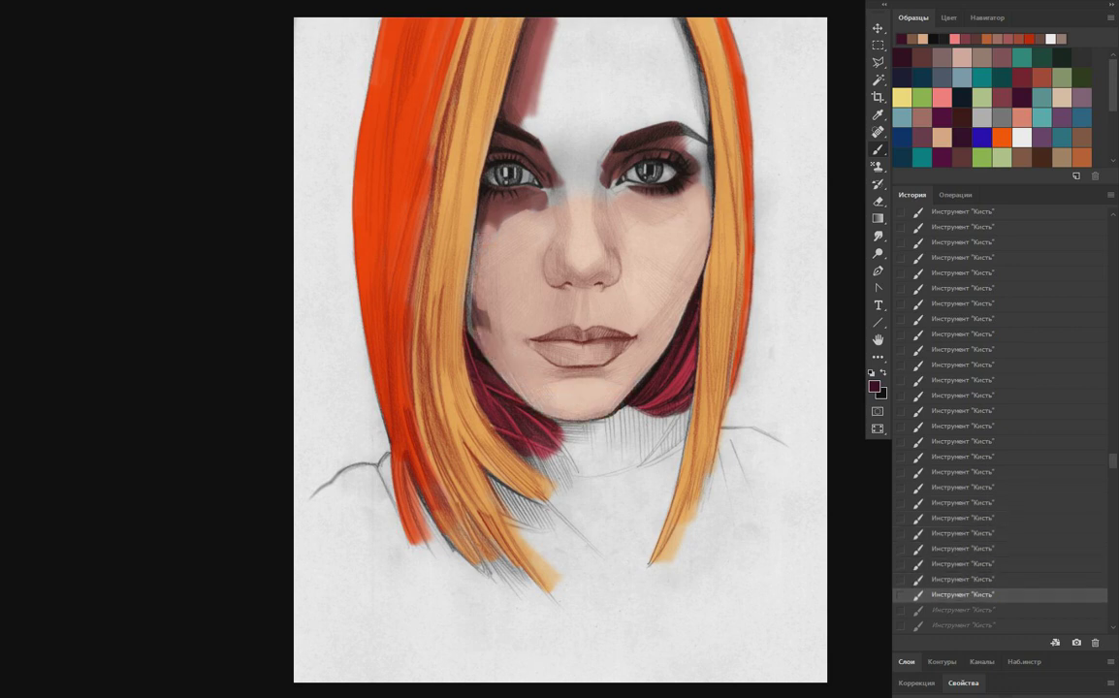
{"action": "key", "text": "ctrl+shift+z"}
Replay the warm skin-tone strokes covering the bare forehead.
{"action": "key", "text": "ctrl+shift+z"}
{"action": "left_click", "coordinate": [963, 305]}
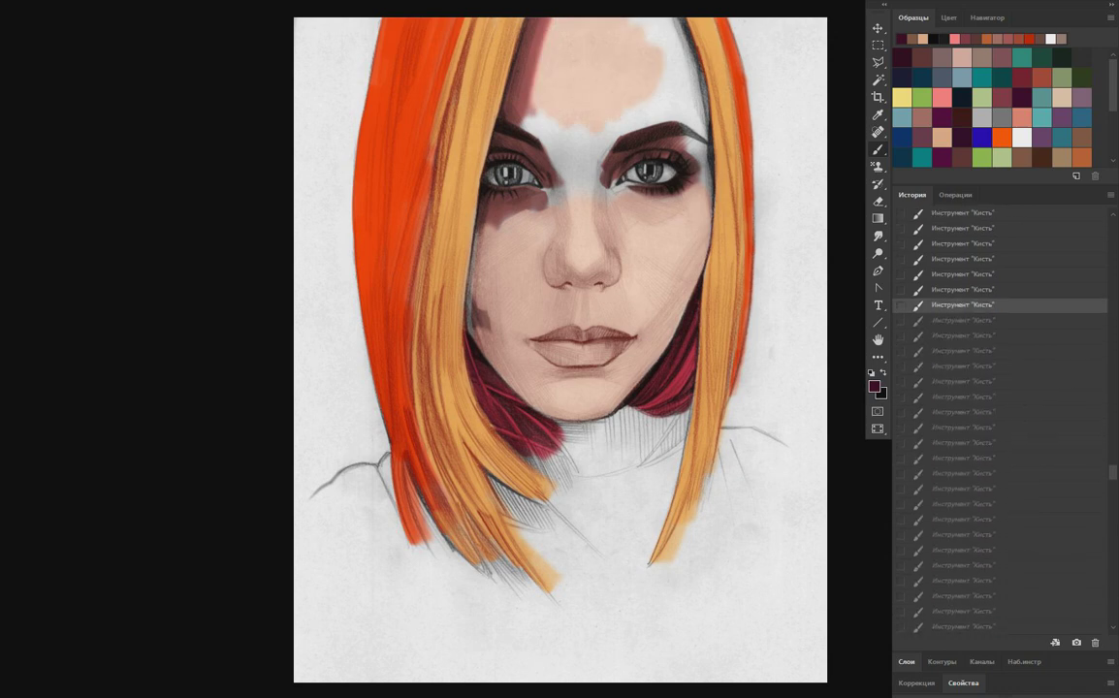
{"action": "key", "text": "ctrl+shift+z"}
{"action": "key", "text": "ctrl+shift+z"}
{"action": "key", "text": "ctrl+shift+z"}
{"action": "key", "text": "ctrl+shift+z"}
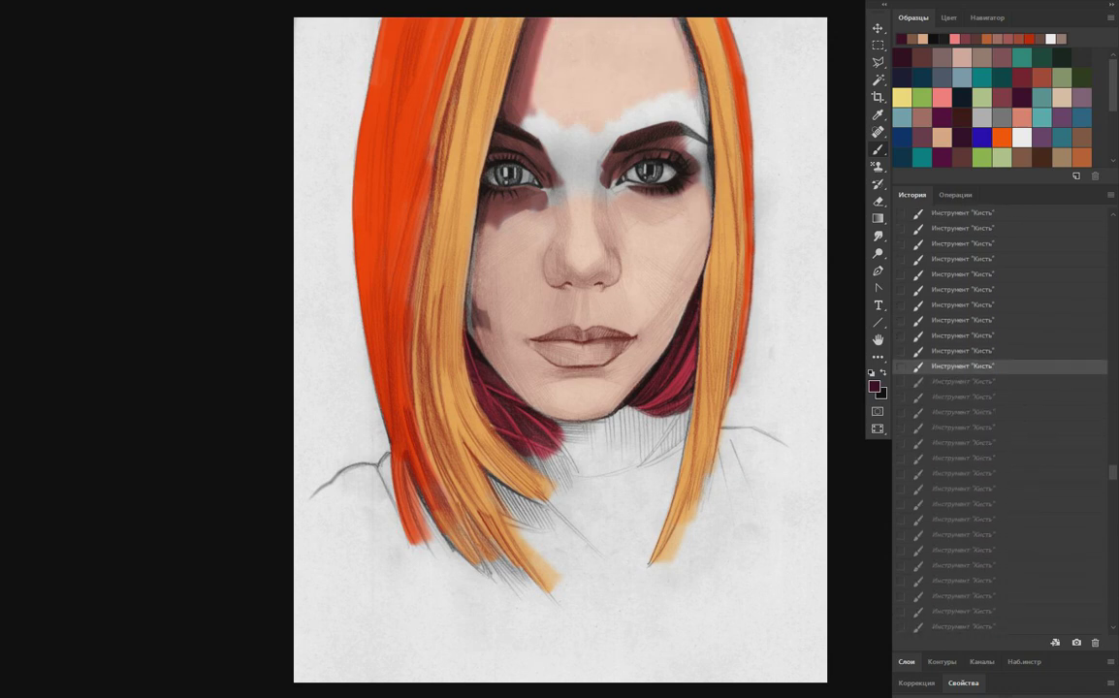
{"action": "key", "text": "ctrl+shift+z"}
{"action": "key", "text": "ctrl+shift+z"}
{"action": "key", "text": "ctrl+shift+z"}
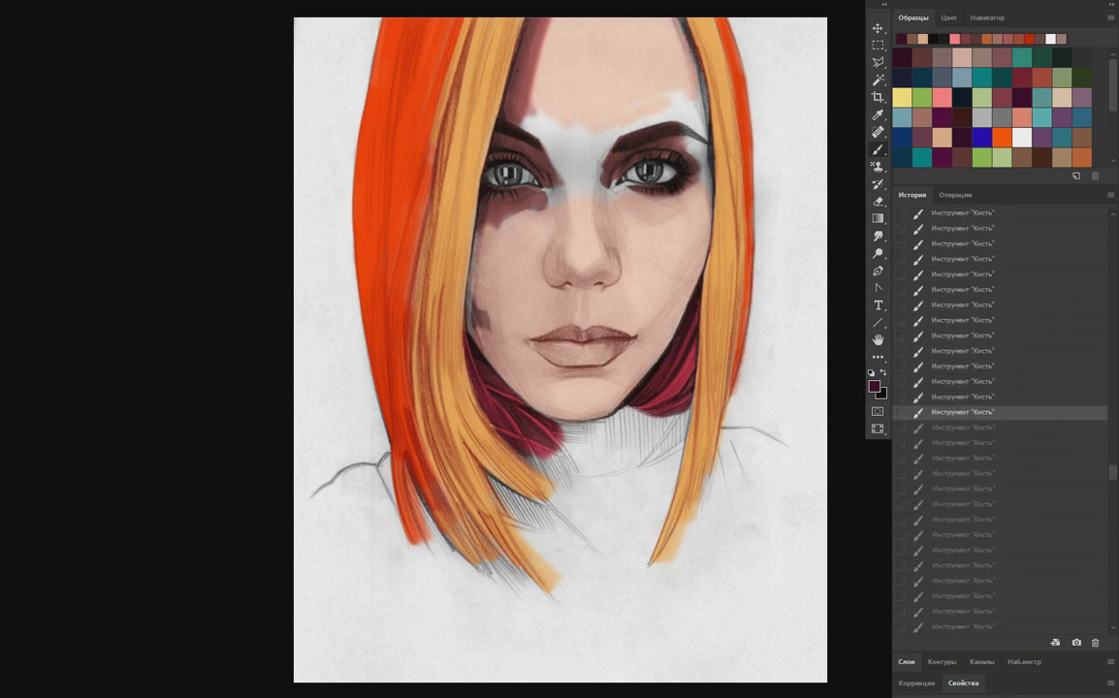
{"action": "key", "text": "ctrl+shift+z"}
{"action": "key", "text": "ctrl+shift+z"}
{"action": "key", "text": "ctrl+shift+z"}
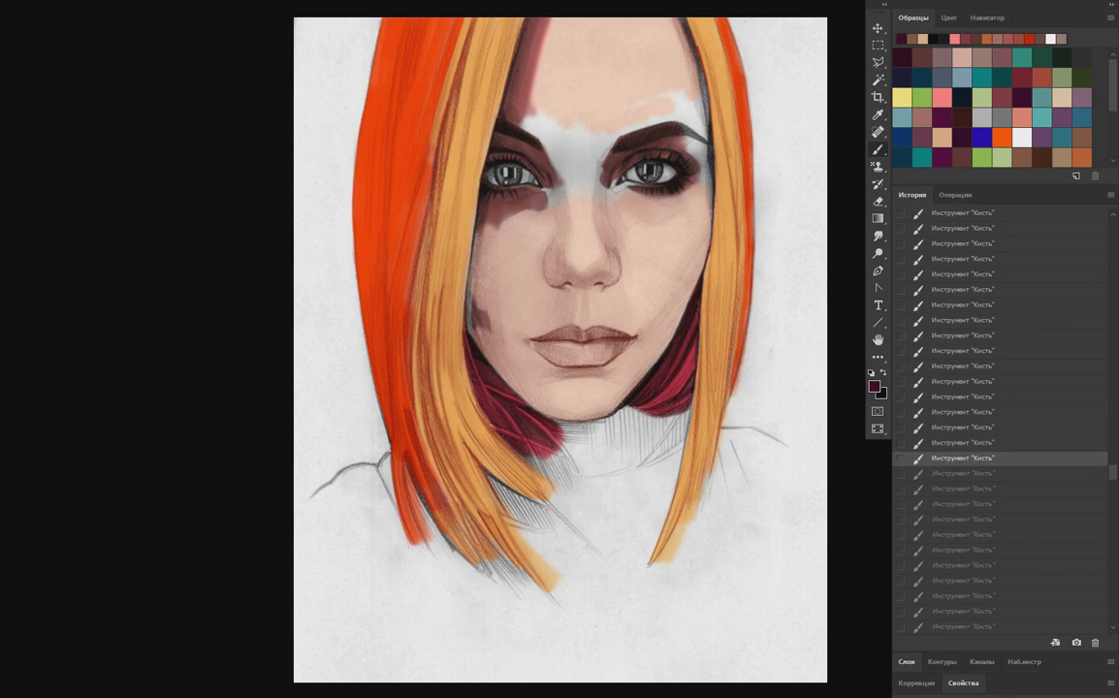
{"action": "key", "text": "ctrl+shift+z"}
{"action": "key", "text": "ctrl+shift+z"}
{"action": "key", "text": "ctrl+shift+z"}
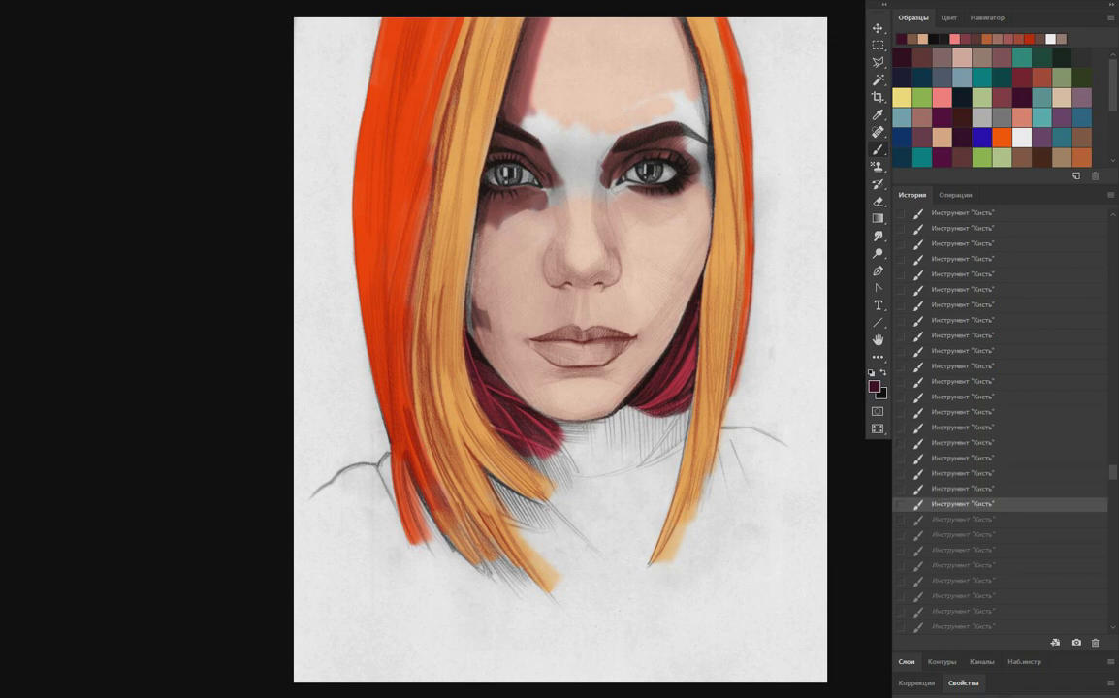
{"action": "key", "text": "ctrl+shift+z"}
{"action": "key", "text": "ctrl+shift+z"}
{"action": "key", "text": "ctrl+shift+z"}
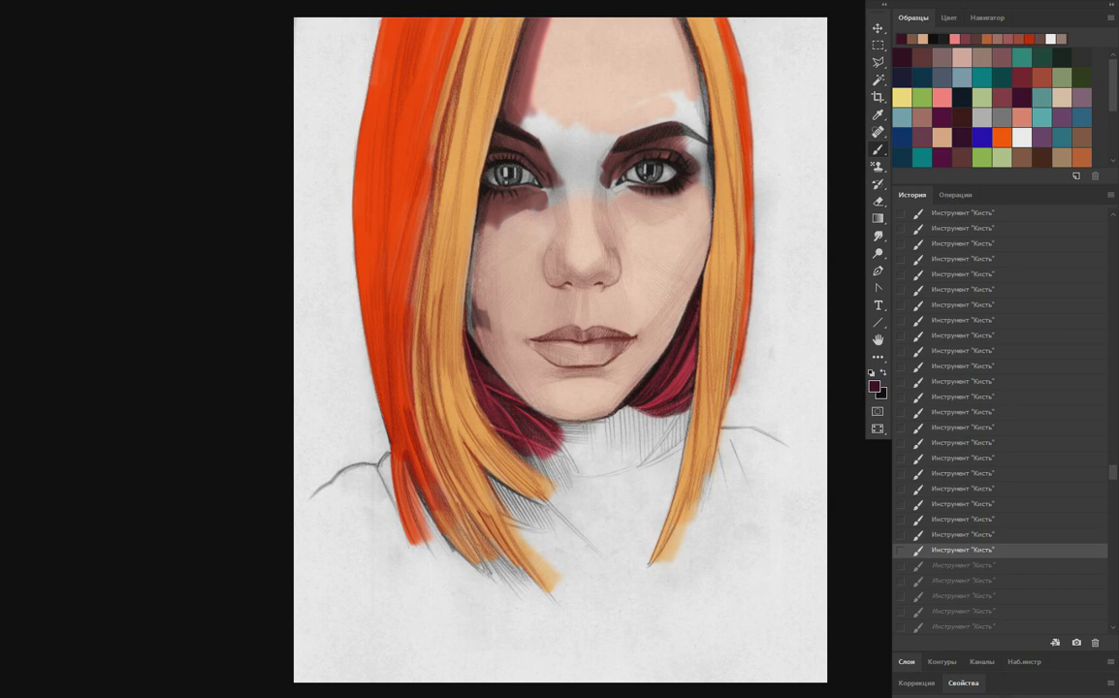
{"action": "key", "text": "ctrl+shift+z"}
{"action": "key", "text": "ctrl+shift+z"}
{"action": "key", "text": "ctrl+shift+z"}
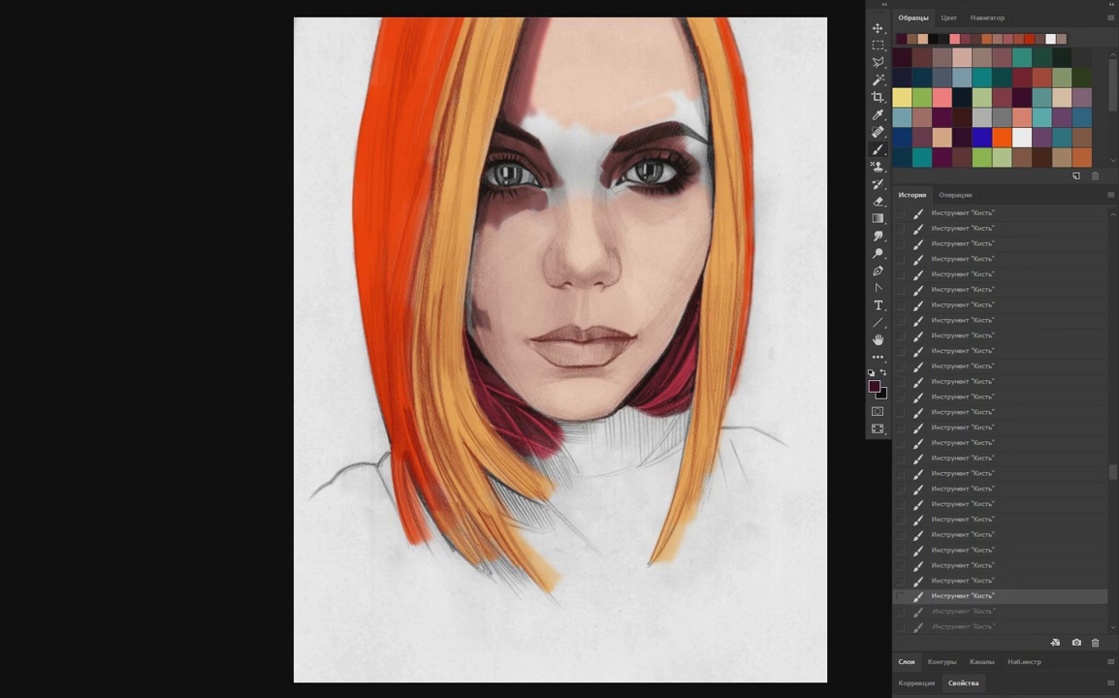
{"action": "key", "text": "ctrl+shift+z"}
Replay the remaining face skin strokes, leaving one small white spot.
{"action": "key", "text": "ctrl+shift+z"}
{"action": "left_click", "coordinate": [960, 255]}
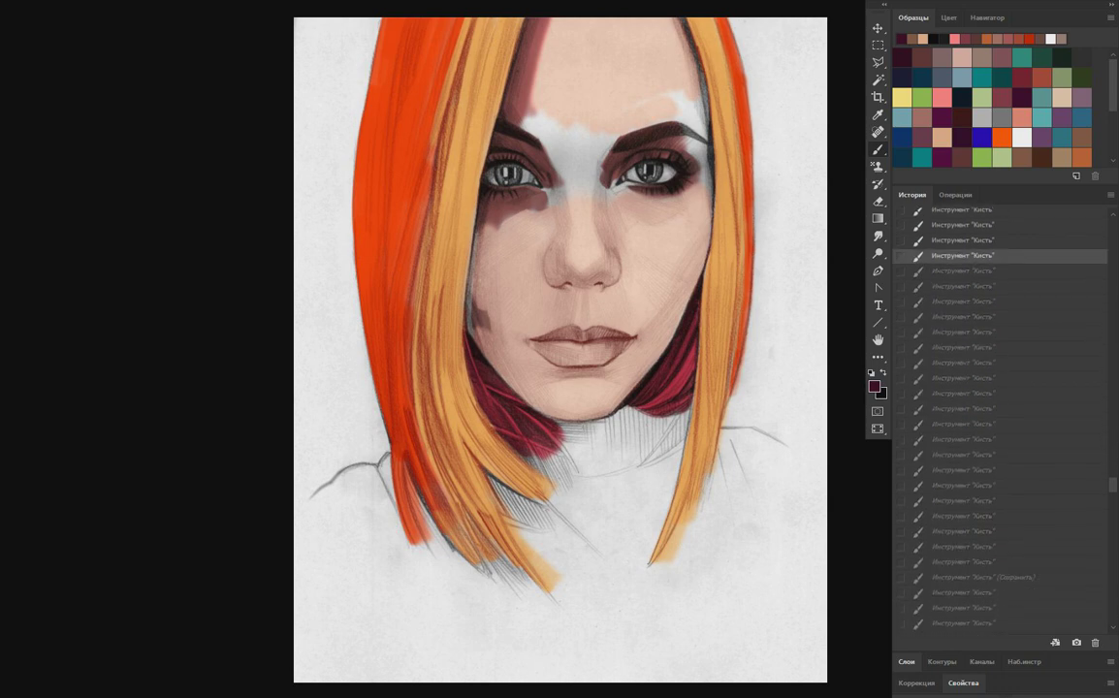
{"action": "key", "text": "ctrl+shift+z"}
{"action": "key", "text": "ctrl+shift+z"}
{"action": "key", "text": "ctrl+shift+z"}
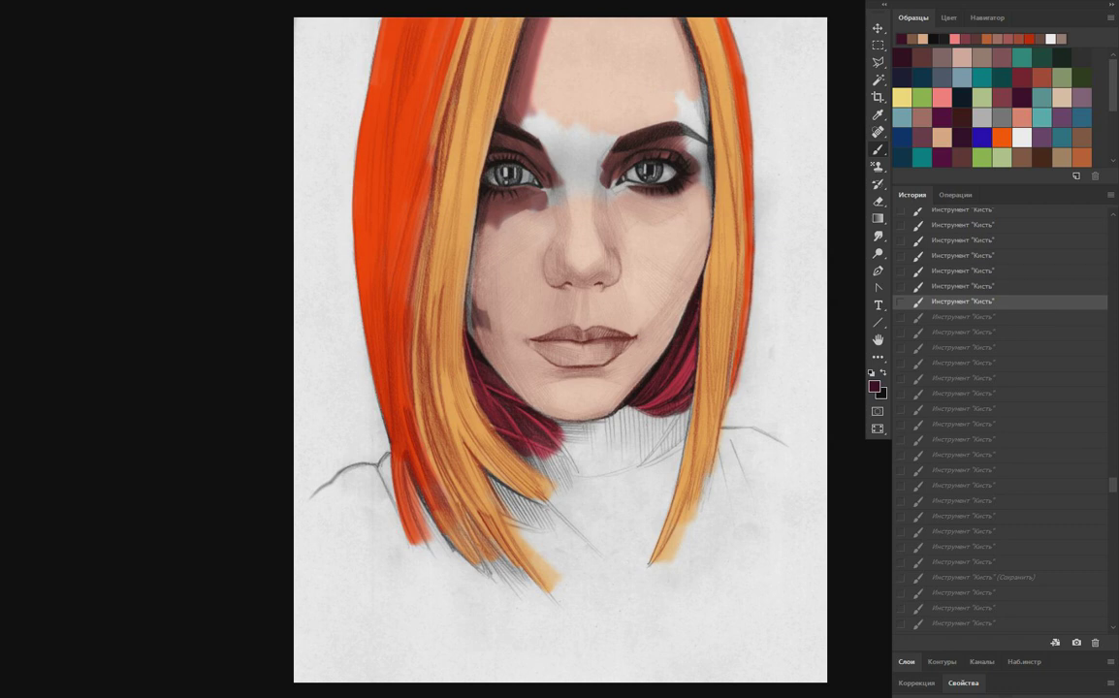
{"action": "key", "text": "ctrl+shift+z"}
{"action": "key", "text": "ctrl+shift+z"}
{"action": "key", "text": "ctrl+shift+z"}
{"action": "key", "text": "ctrl+shift+z"}
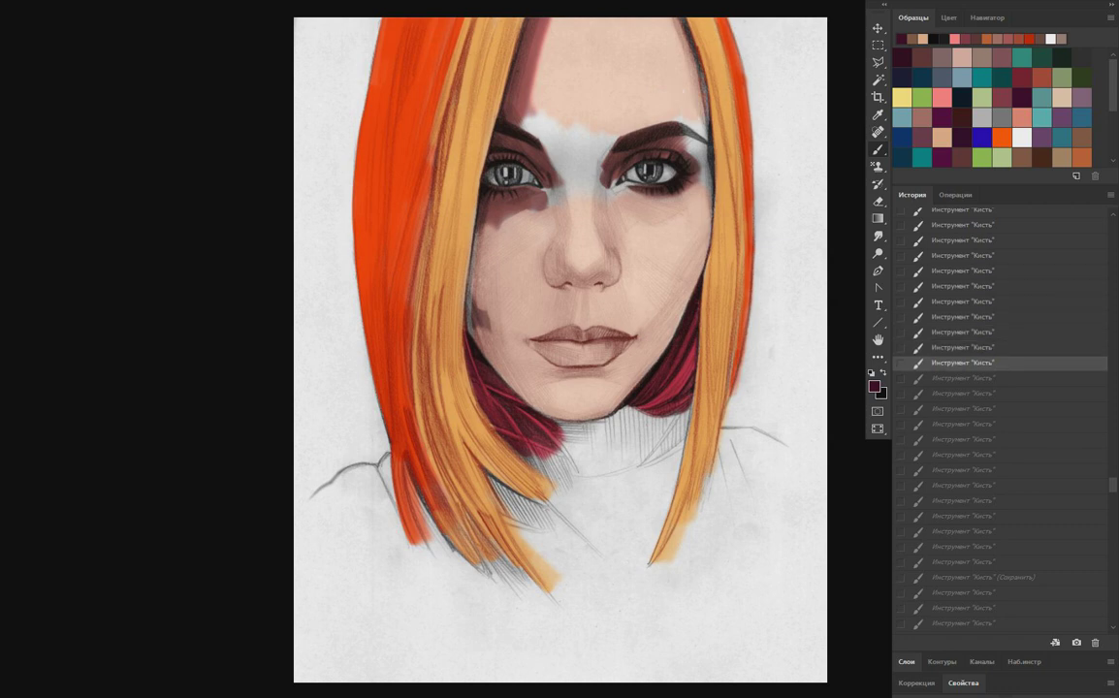
{"action": "key", "text": "ctrl+shift+z"}
{"action": "key", "text": "ctrl+shift+z"}
{"action": "key", "text": "ctrl+shift+z"}
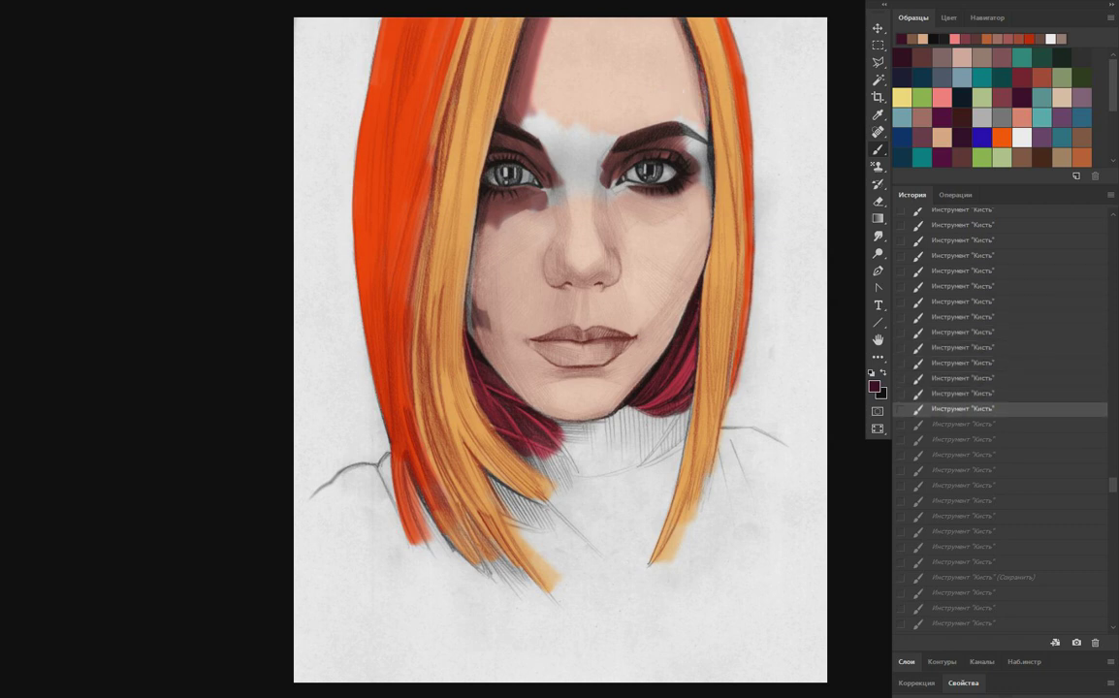
{"action": "key", "text": "ctrl+shift+z"}
{"action": "key", "text": "ctrl+shift+z"}
{"action": "key", "text": "ctrl+shift+z"}
{"action": "key", "text": "ctrl+shift+z"}
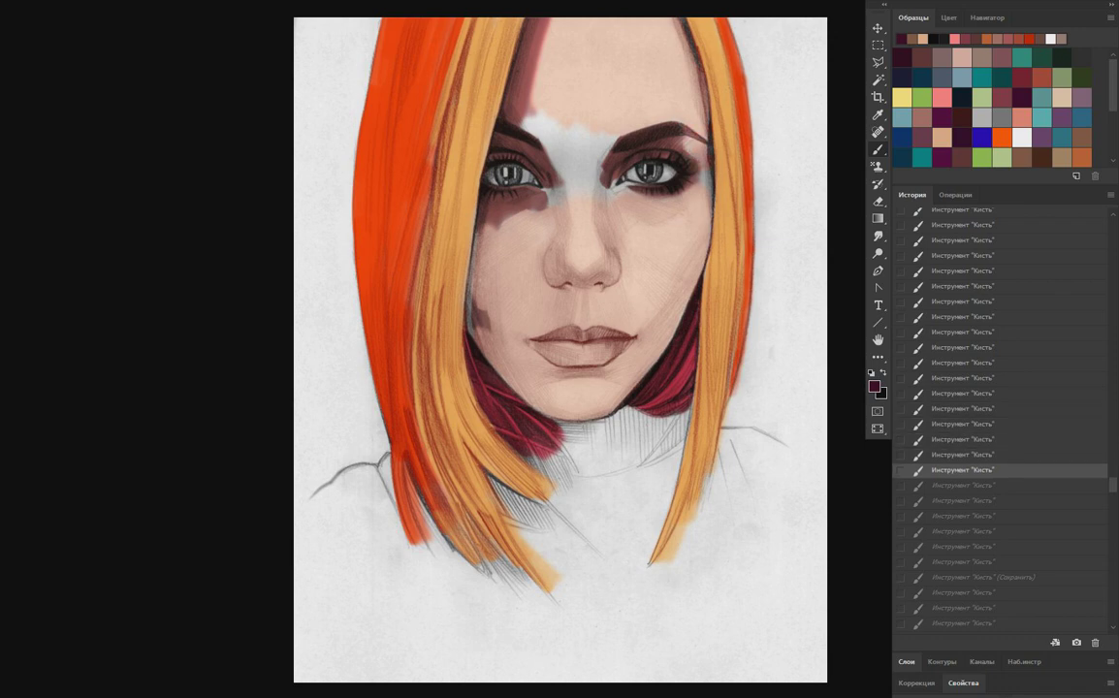
{"action": "key", "text": "ctrl+shift+z"}
{"action": "key", "text": "ctrl+shift+z"}
{"action": "key", "text": "ctrl+shift+z"}
{"action": "key", "text": "ctrl+shift+z"}
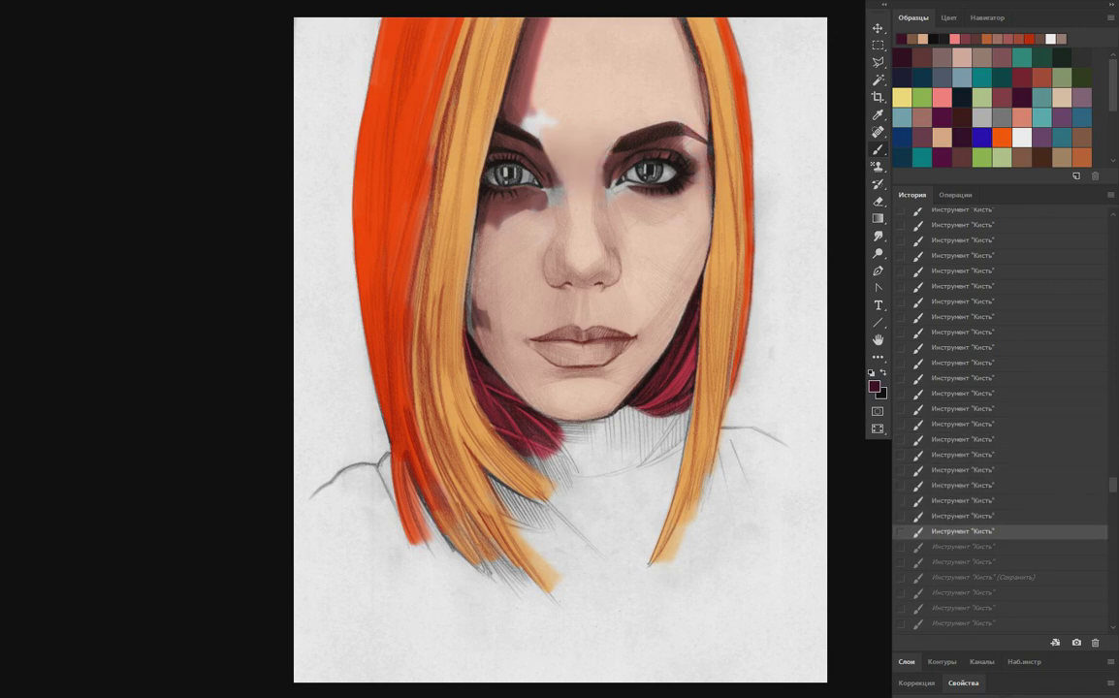
{"action": "key", "text": "ctrl+shift+z"}
Replay the black brush strokes filling the neck.
{"action": "key", "text": "ctrl+shift+z"}
{"action": "key", "text": "ctrl+shift+z"}
{"action": "key", "text": "ctrl+shift+z"}
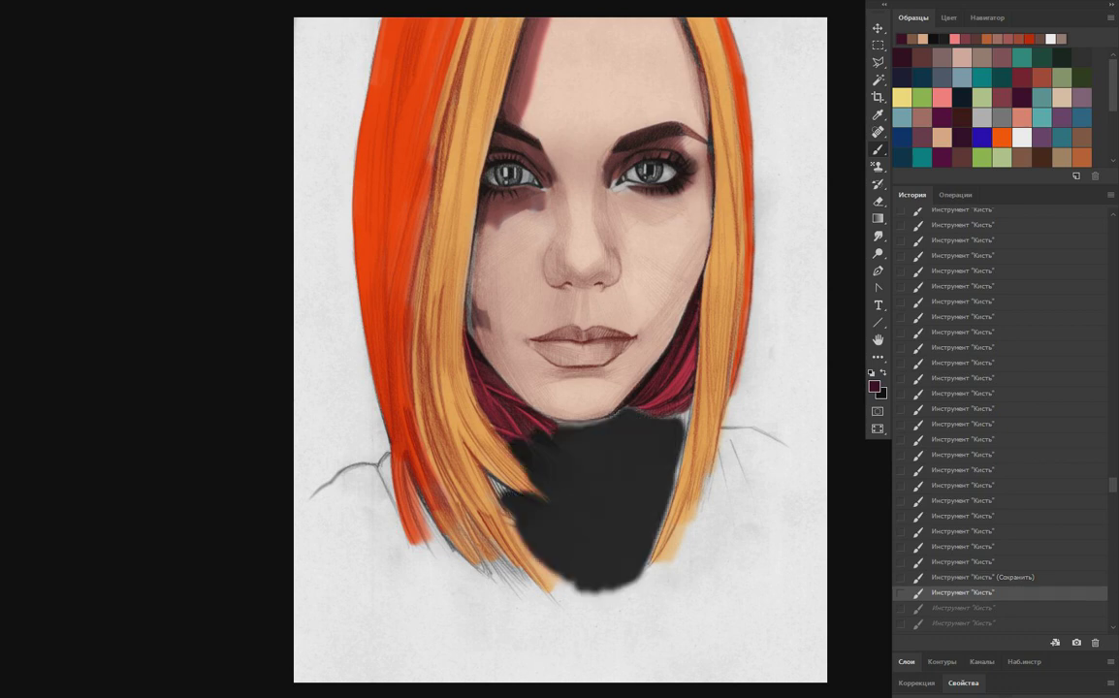
{"action": "scroll", "coordinate": [999, 417], "scroll_direction": "down", "scroll_amount": 5}
{"action": "key", "text": "ctrl+shift+z"}
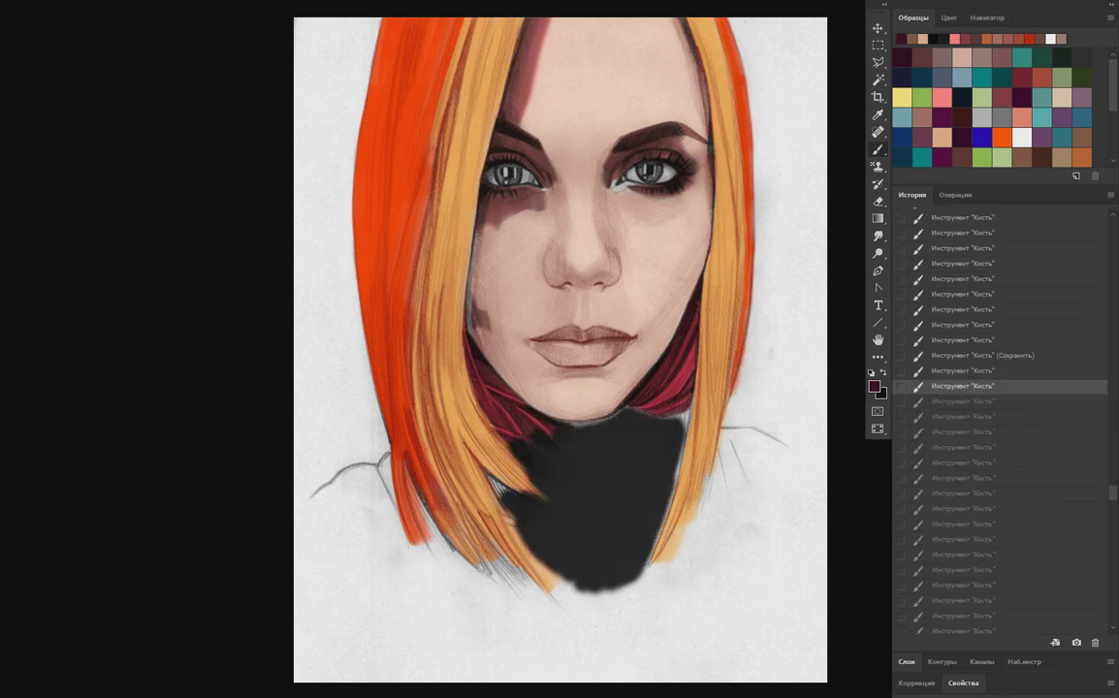
{"action": "key", "text": "ctrl+shift+z"}
{"action": "key", "text": "ctrl+shift+z"}
{"action": "key", "text": "ctrl+shift+z"}
{"action": "key", "text": "ctrl+shift+z"}
{"action": "key", "text": "ctrl+shift+z"}
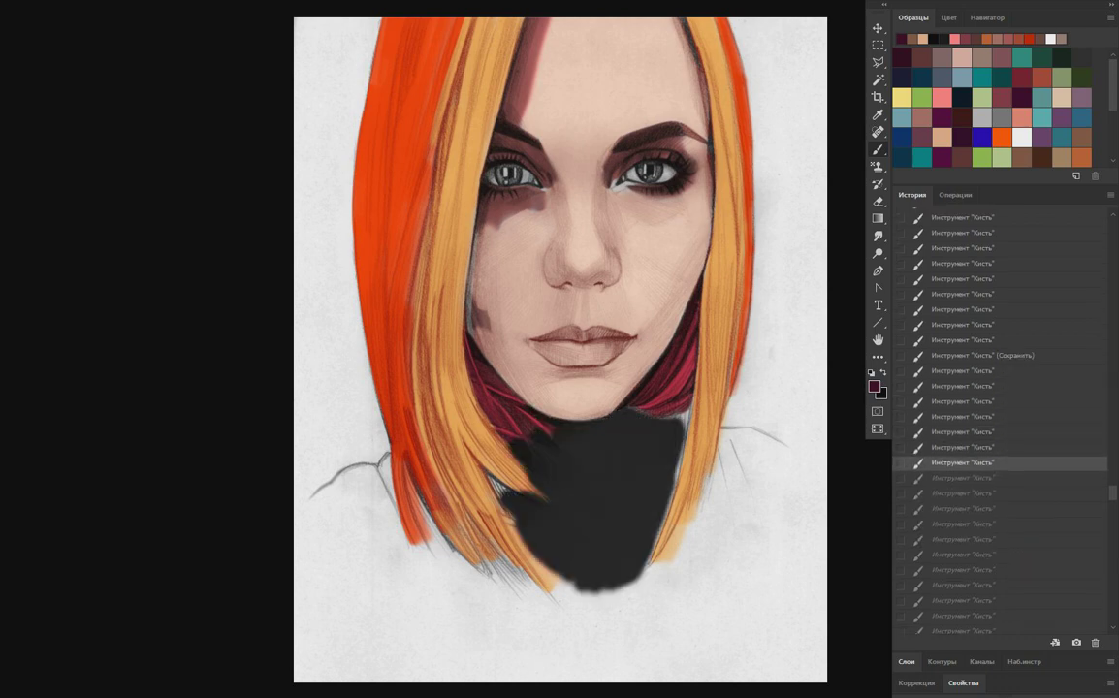
{"action": "key", "text": "ctrl+shift+z"}
{"action": "key", "text": "ctrl+shift+z"}
{"action": "key", "text": "ctrl+shift+z"}
{"action": "key", "text": "ctrl+shift+z"}
{"action": "key", "text": "ctrl+shift+z"}
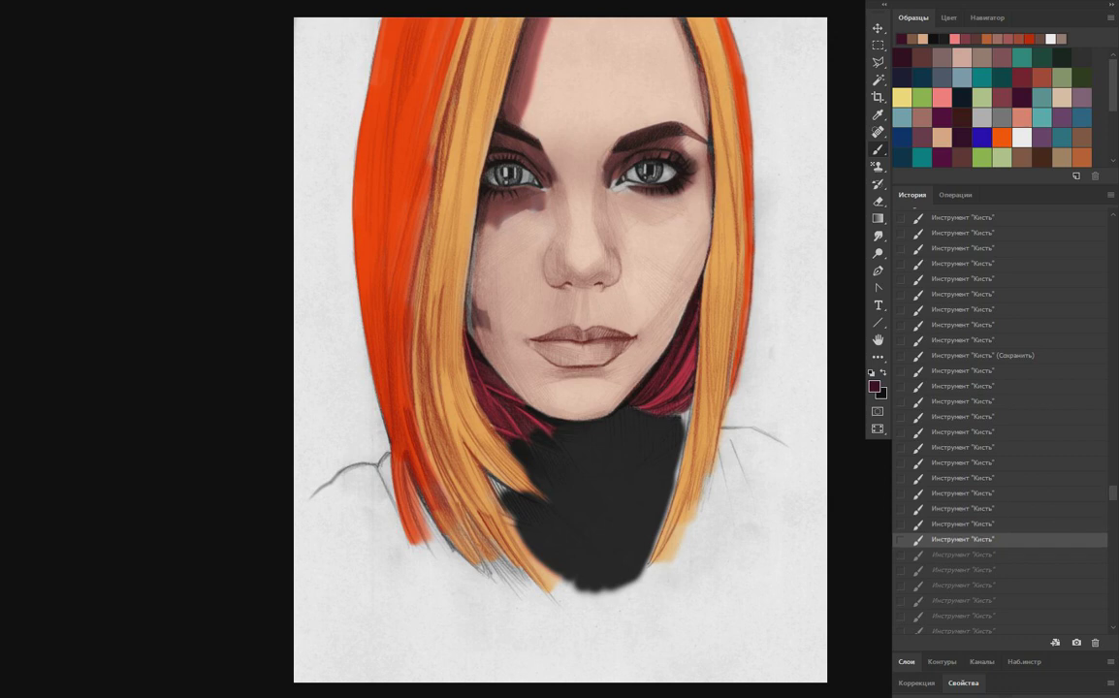
{"action": "key", "text": "ctrl+shift+z"}
{"action": "key", "text": "ctrl+shift+z"}
{"action": "key", "text": "ctrl+shift+z"}
{"action": "key", "text": "ctrl+shift+z"}
{"action": "key", "text": "ctrl+shift+z"}
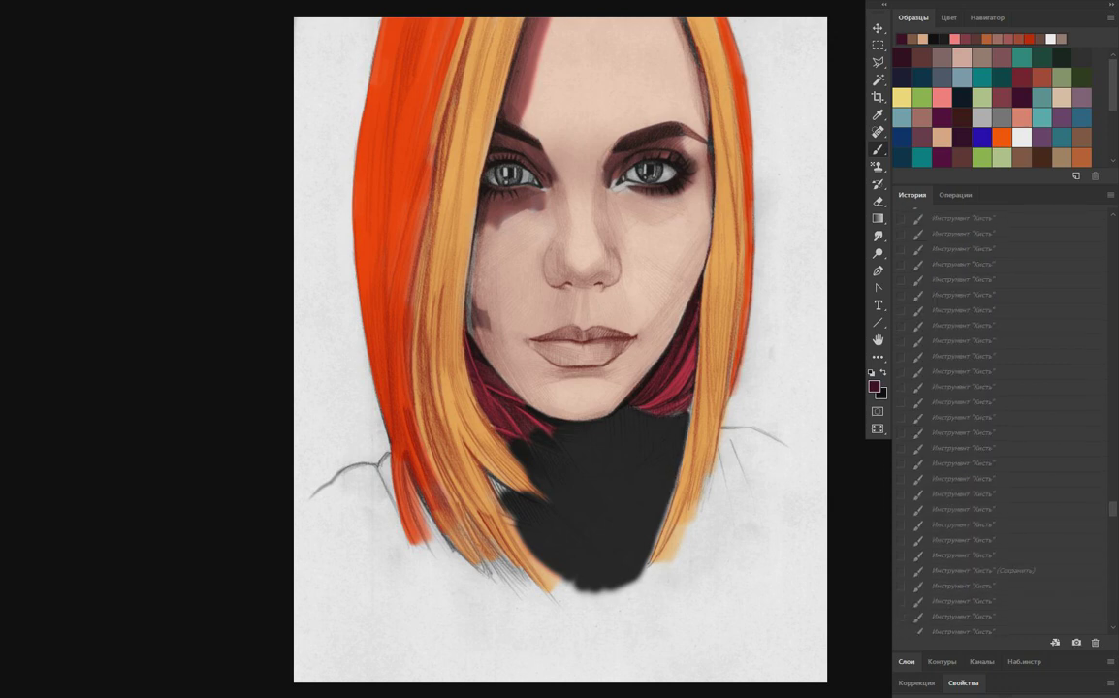
{"action": "left_click", "coordinate": [963, 320]}
Replay black sweater strokes from the lower neck out across the shoulders.
{"action": "key", "text": "ctrl+shift+z"}
{"action": "key", "text": "ctrl+shift+z"}
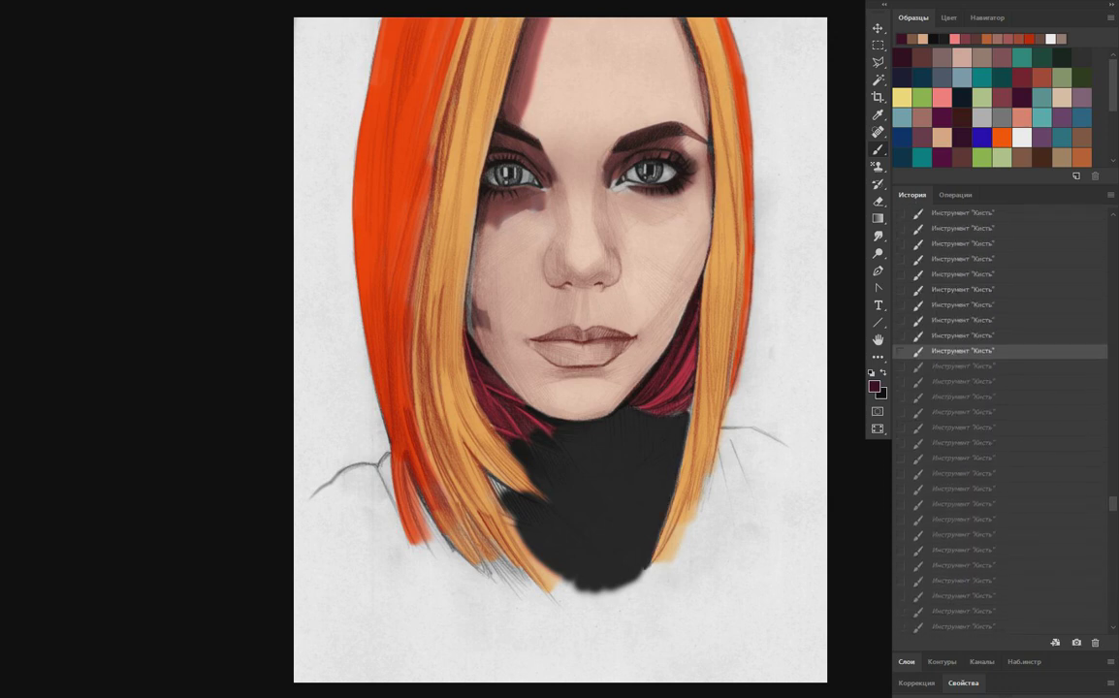
{"action": "key", "text": "ctrl+shift+z"}
{"action": "key", "text": "ctrl+shift+z"}
{"action": "key", "text": "ctrl+shift+z"}
{"action": "key", "text": "ctrl+shift+z"}
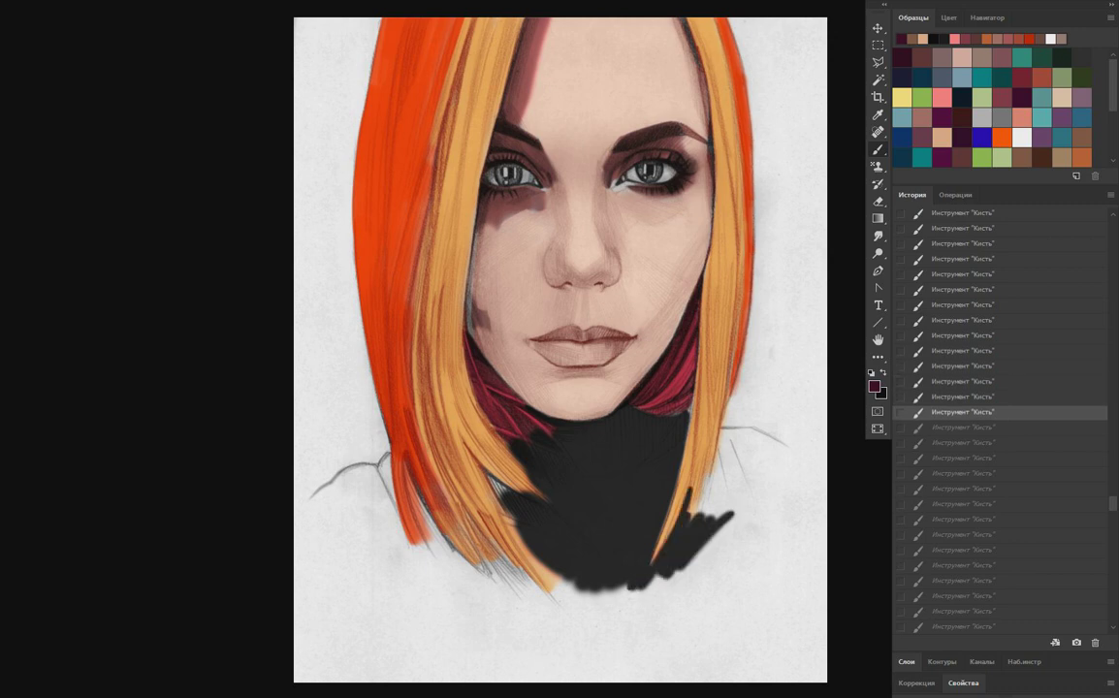
{"action": "key", "text": "ctrl+shift+z"}
{"action": "key", "text": "ctrl+shift+z"}
{"action": "key", "text": "ctrl+shift+z"}
{"action": "key", "text": "ctrl+shift+z"}
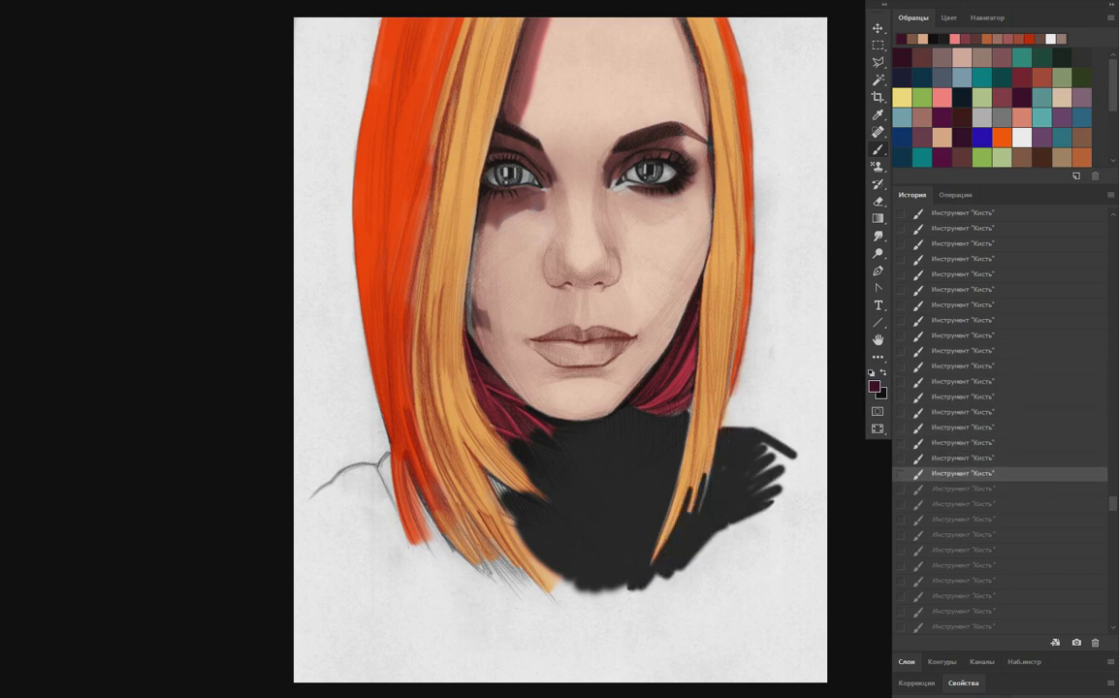
{"action": "key", "text": "ctrl+shift+z"}
{"action": "key", "text": "ctrl+shift+z"}
{"action": "key", "text": "ctrl+shift+z"}
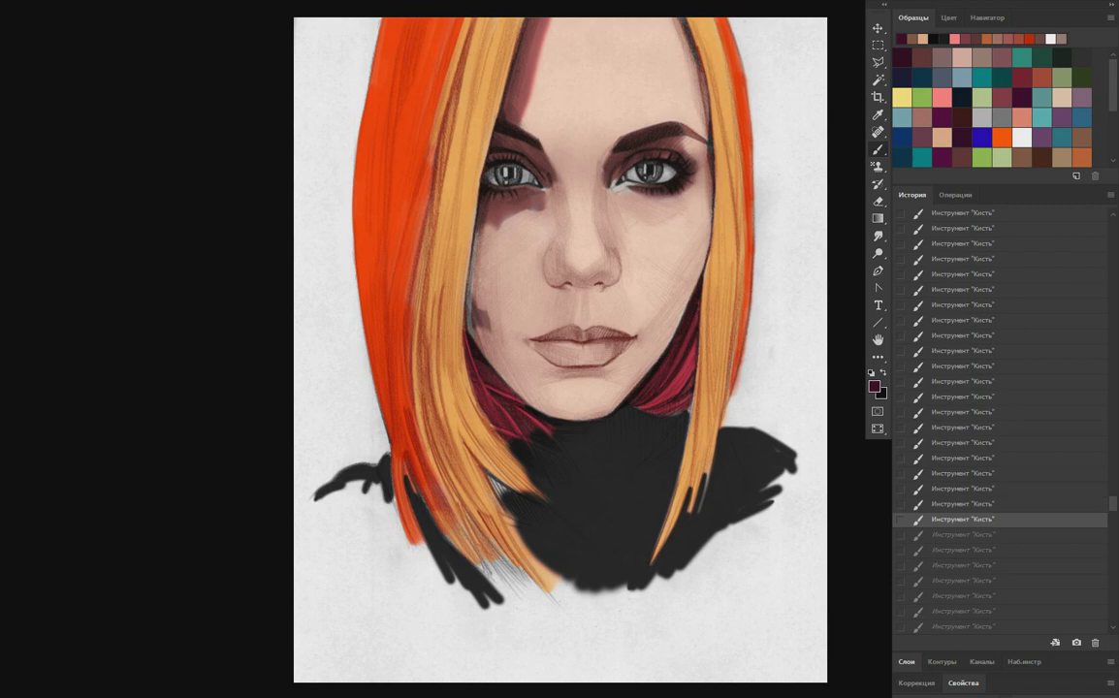
{"action": "key", "text": "ctrl+shift+z"}
{"action": "key", "text": "ctrl+shift+z"}
{"action": "key", "text": "ctrl+shift+z"}
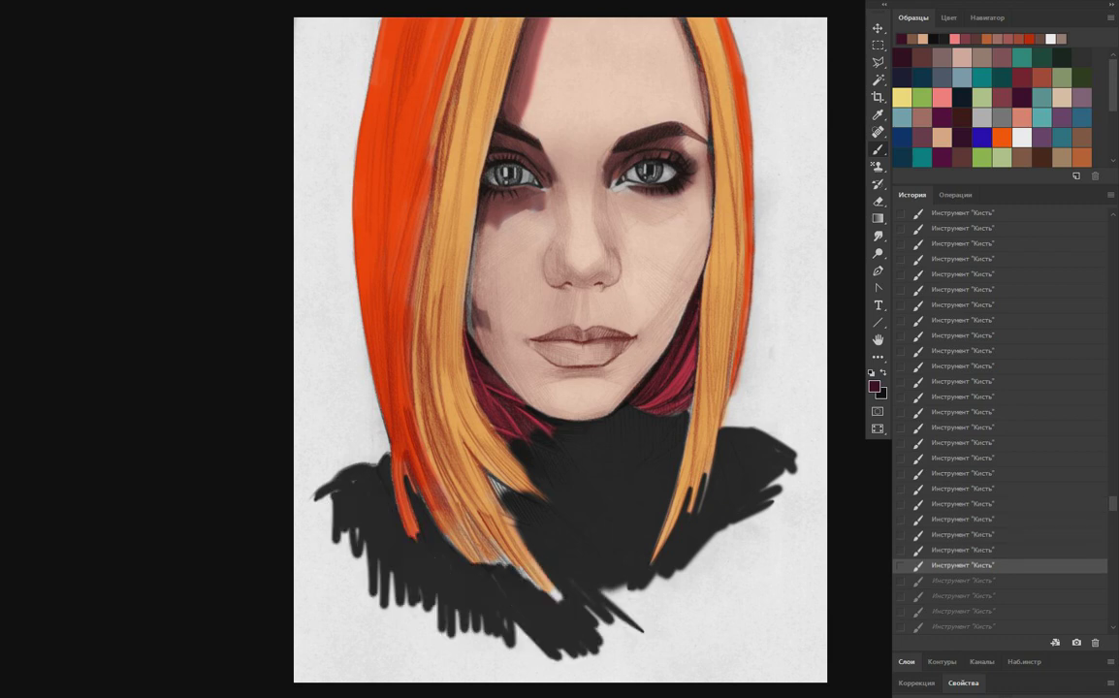
{"action": "key", "text": "ctrl+shift+z"}
{"action": "key", "text": "ctrl+shift+z"}
{"action": "key", "text": "ctrl+shift+z"}
{"action": "key", "text": "ctrl+shift+z"}
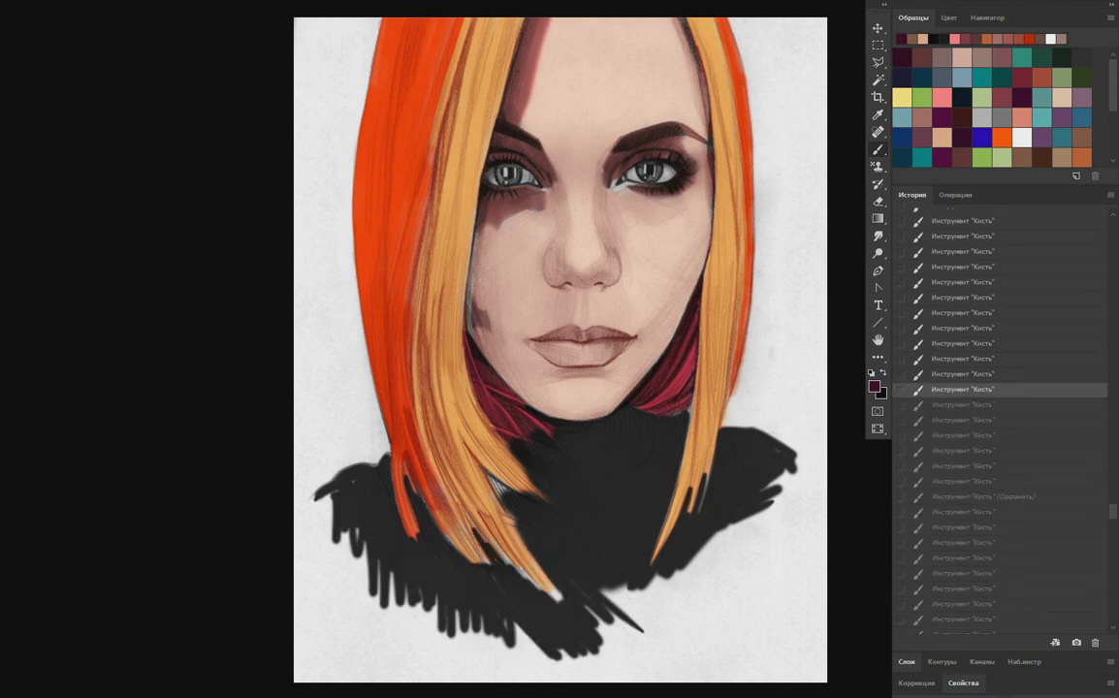
{"action": "key", "text": "ctrl+shift+z"}
Replay strokes on the black shoulder area and the green irises.
{"action": "key", "text": "ctrl+shift+z"}
{"action": "key", "text": "ctrl+shift+z"}
{"action": "key", "text": "ctrl+shift+z"}
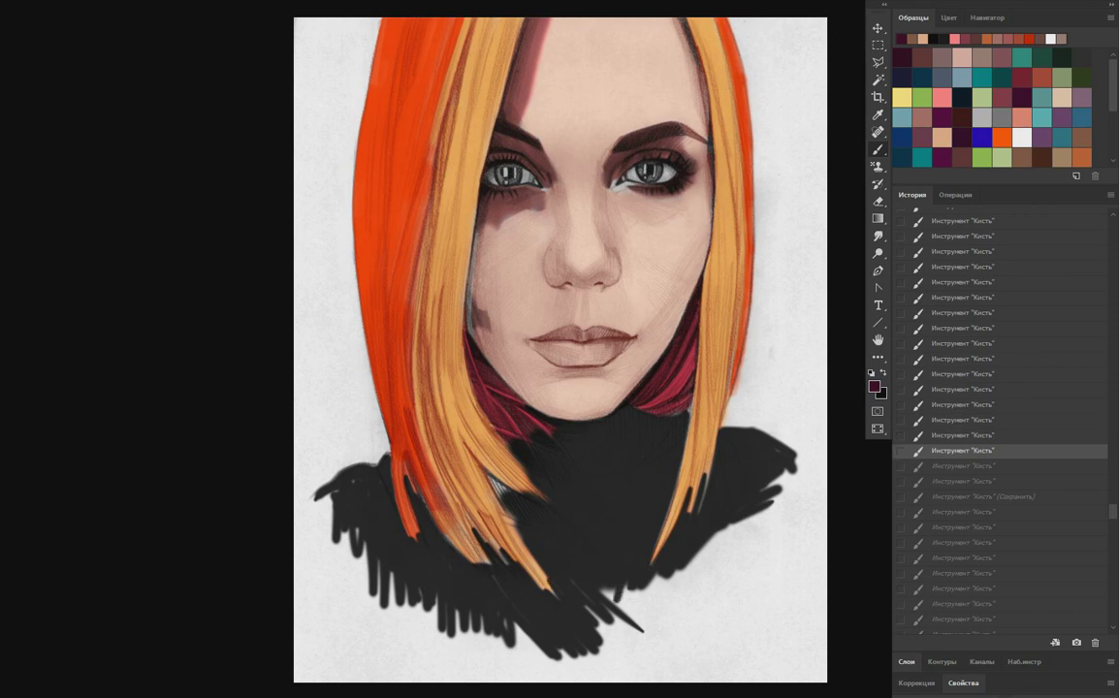
{"action": "key", "text": "ctrl+shift+z"}
{"action": "key", "text": "ctrl+shift+z"}
{"action": "key", "text": "ctrl+shift+z"}
{"action": "key", "text": "ctrl+shift+z"}
{"action": "key", "text": "ctrl+shift+z"}
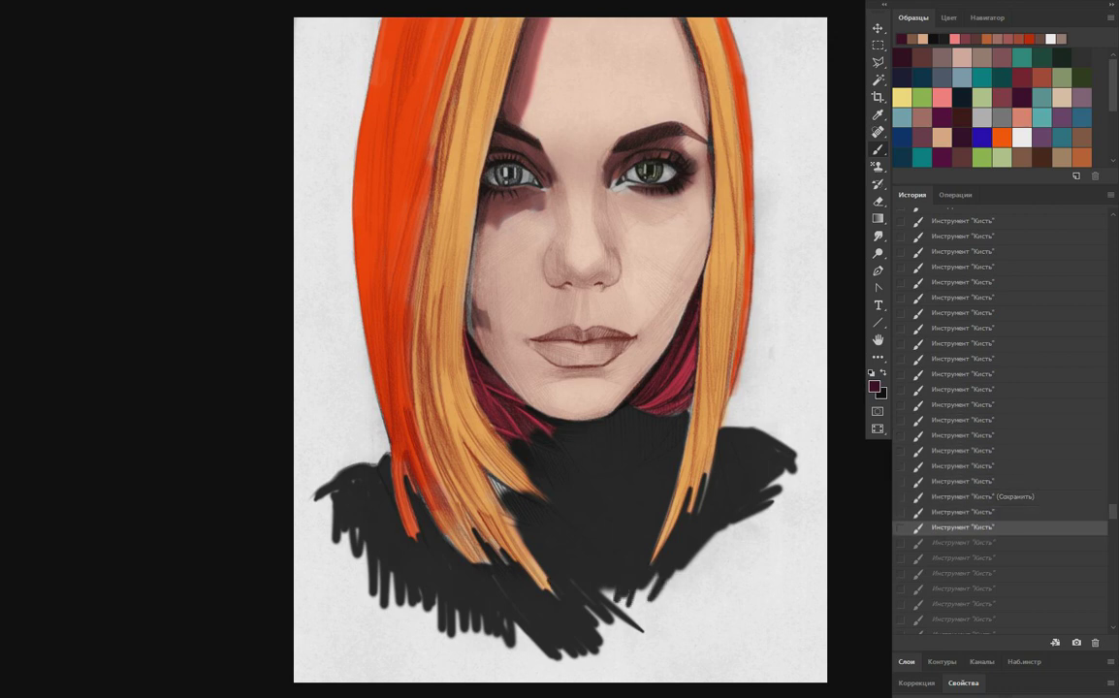
{"action": "key", "text": "ctrl+shift+z"}
{"action": "key", "text": "ctrl+shift+z"}
{"action": "key", "text": "ctrl+shift+z"}
{"action": "key", "text": "ctrl+shift+z"}
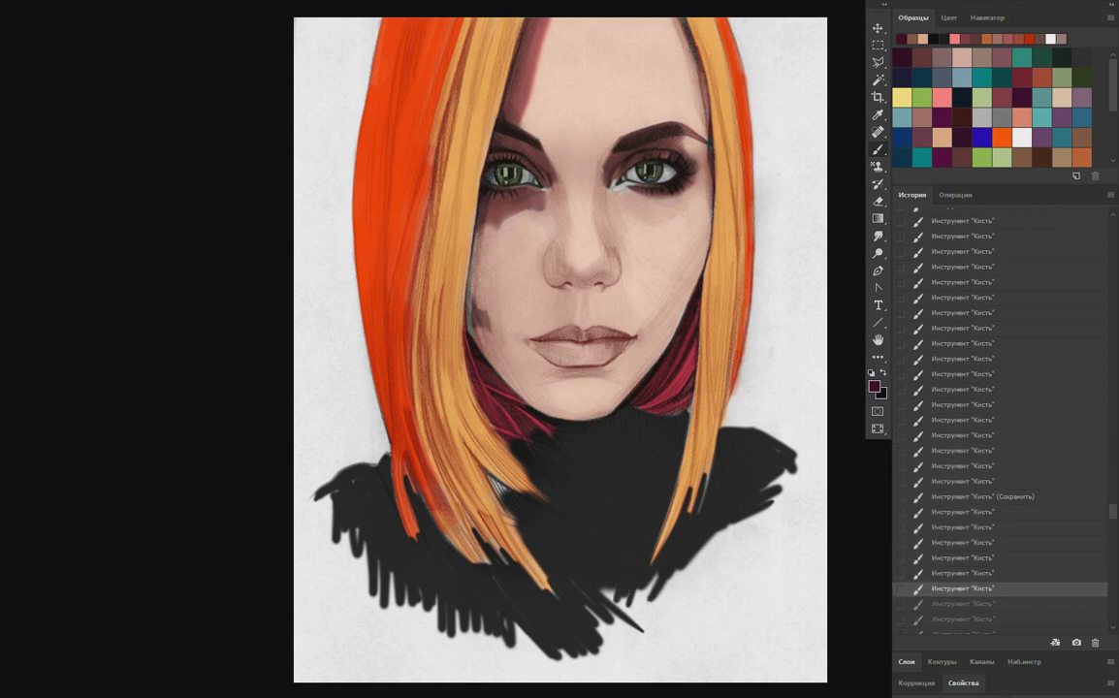
{"action": "key", "text": "ctrl+shift+z"}
{"action": "key", "text": "ctrl+shift+z"}
{"action": "key", "text": "ctrl+shift+z"}
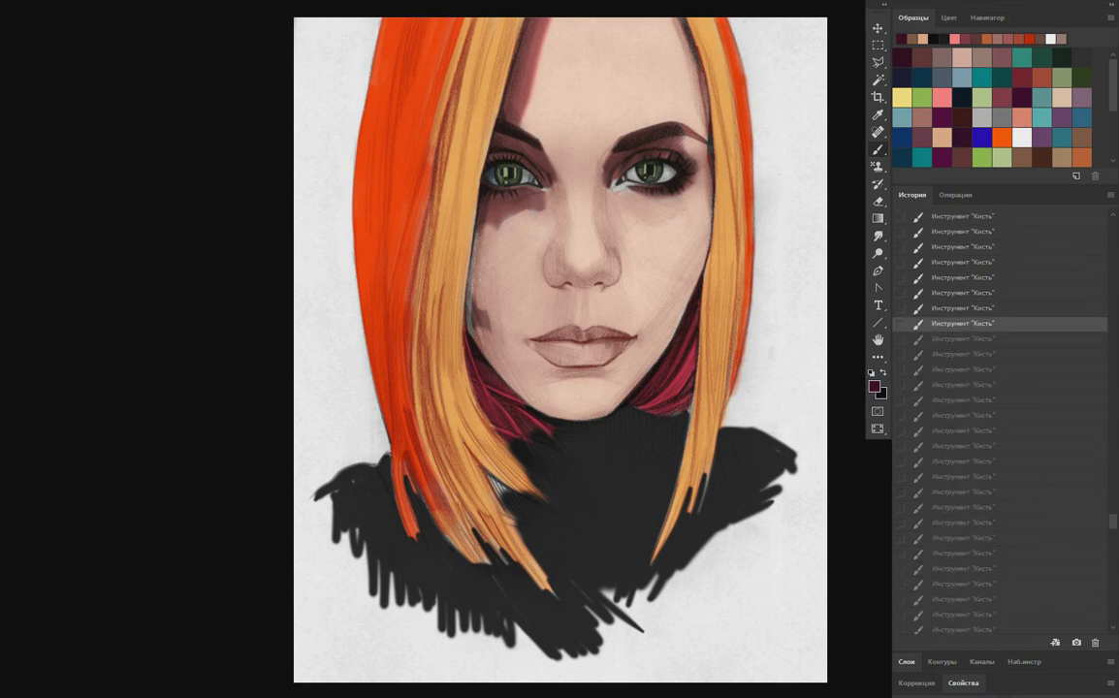
{"action": "key", "text": "ctrl+shift+z"}
{"action": "key", "text": "ctrl+shift+z"}
{"action": "key", "text": "ctrl+shift+z"}
{"action": "key", "text": "ctrl+shift+z"}
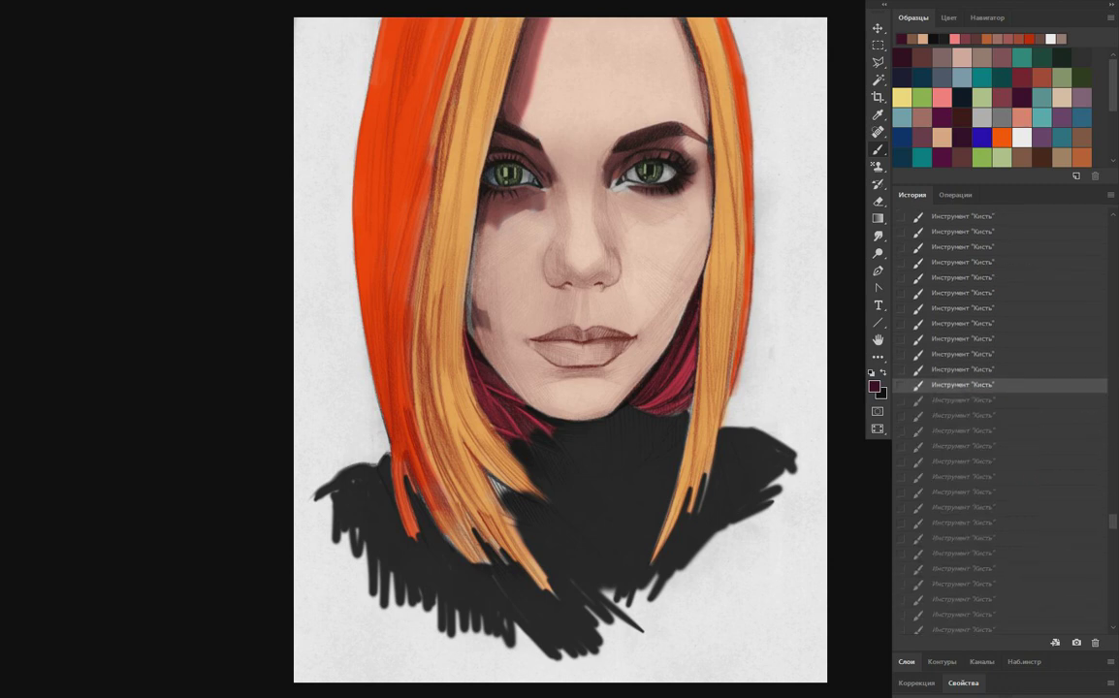
{"action": "key", "text": "ctrl+shift+z"}
{"action": "key", "text": "ctrl+shift+z"}
{"action": "key", "text": "ctrl+shift+z"}
{"action": "key", "text": "ctrl+shift+z"}
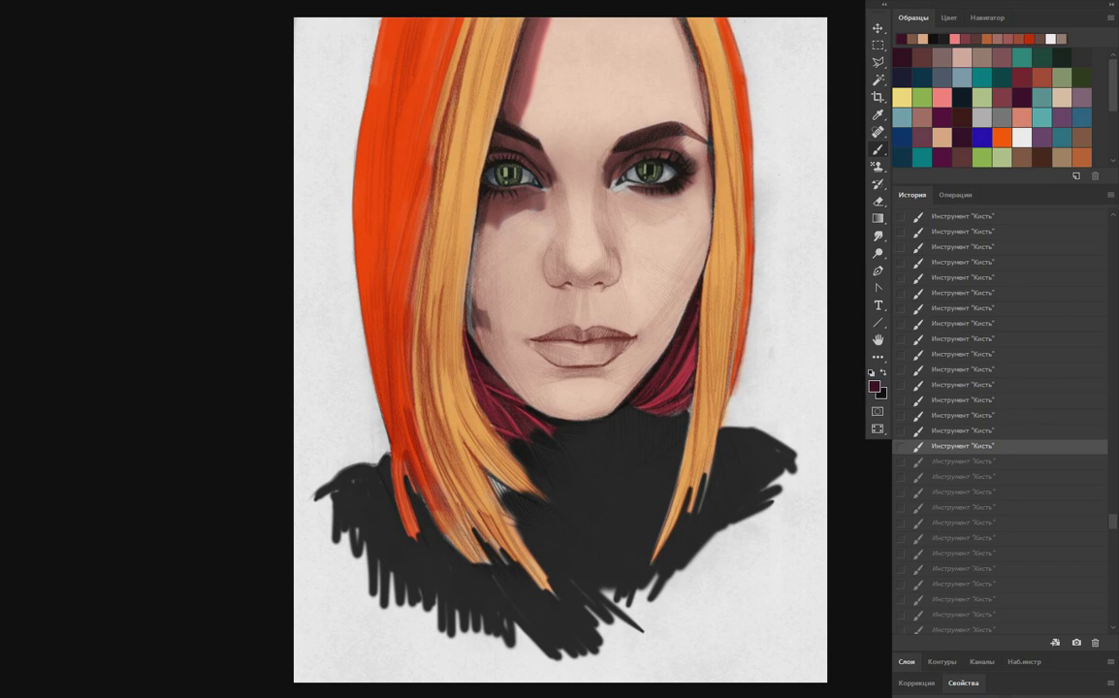
{"action": "key", "text": "ctrl+shift+z"}
{"action": "key", "text": "ctrl+shift+z"}
{"action": "key", "text": "ctrl+shift+z"}
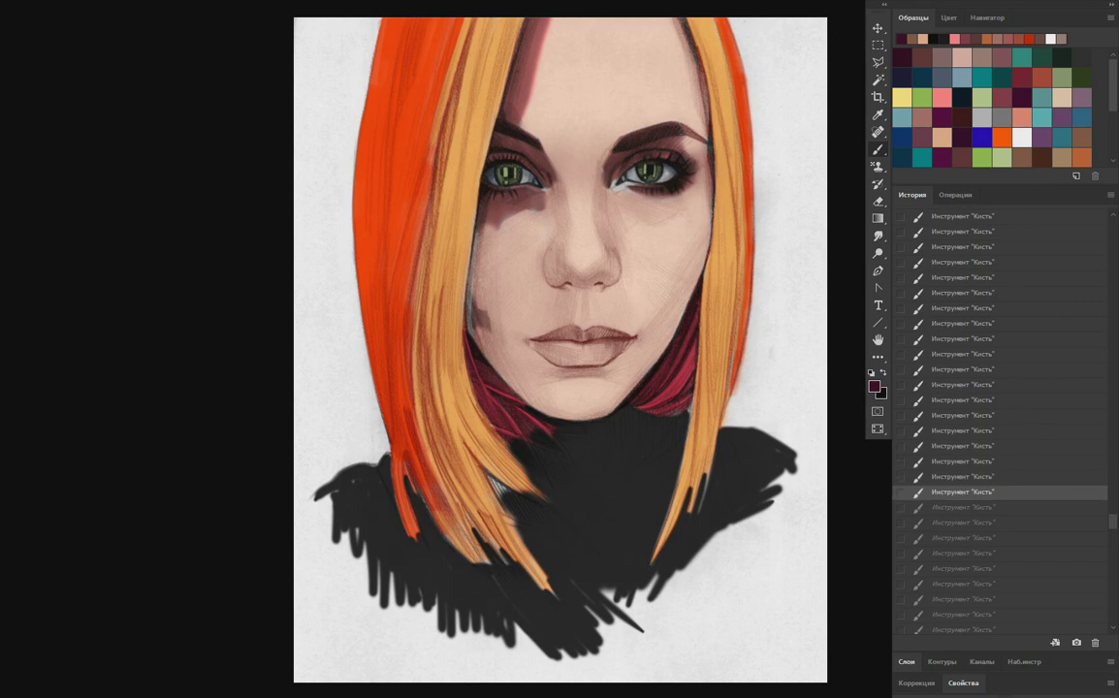
{"action": "key", "text": "ctrl+shift+z"}
{"action": "key", "text": "ctrl+shift+z"}
{"action": "key", "text": "ctrl+shift+z"}
{"action": "key", "text": "ctrl+shift+z"}
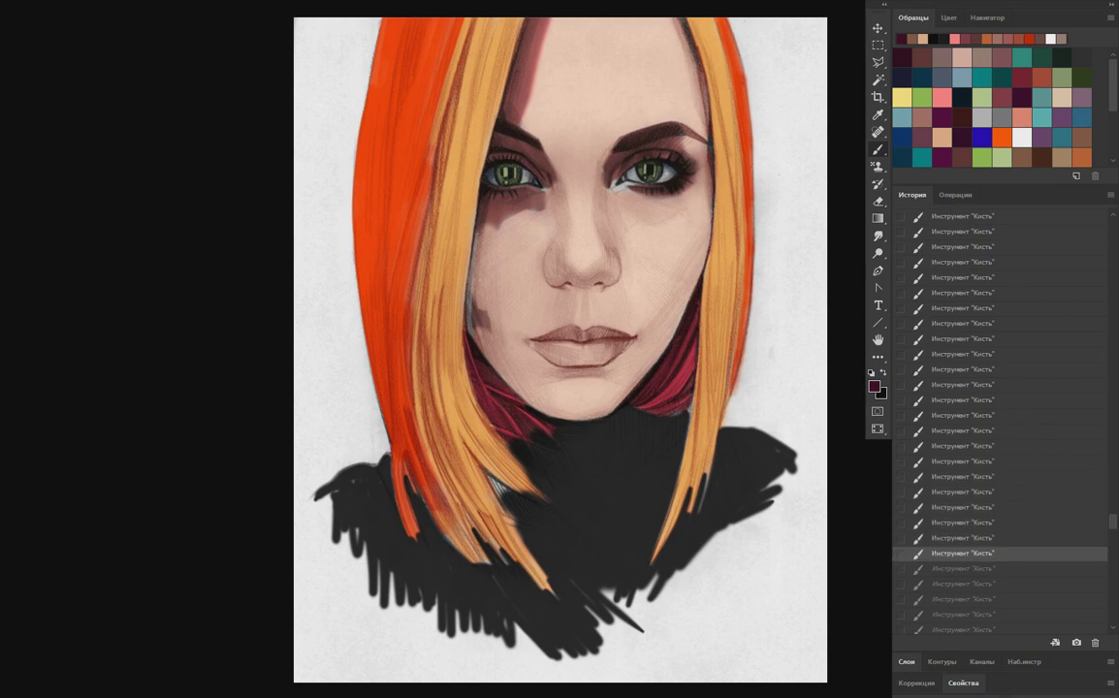
{"action": "key", "text": "ctrl+shift+z"}
Replay further brush strokes, leaving the sweater with jagged lower edges.
{"action": "key", "text": "ctrl+shift+z"}
{"action": "key", "text": "ctrl+shift+z"}
{"action": "key", "text": "ctrl+shift+z"}
{"action": "scroll", "coordinate": [999, 421], "scroll_direction": "down", "scroll_amount": 1}
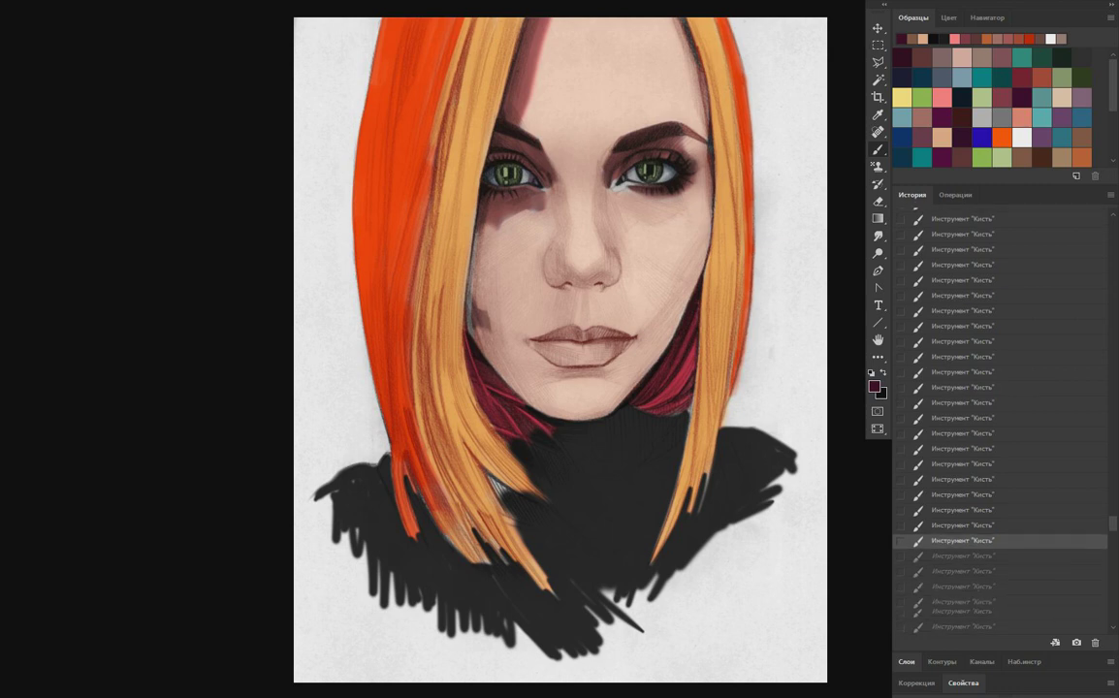
{"action": "key", "text": "ctrl+shift+z"}
{"action": "scroll", "coordinate": [999, 422], "scroll_direction": "down", "scroll_amount": 3}
{"action": "key", "text": "ctrl+shift+z"}
{"action": "key", "text": "ctrl+shift+z"}
{"action": "key", "text": "ctrl+shift+z"}
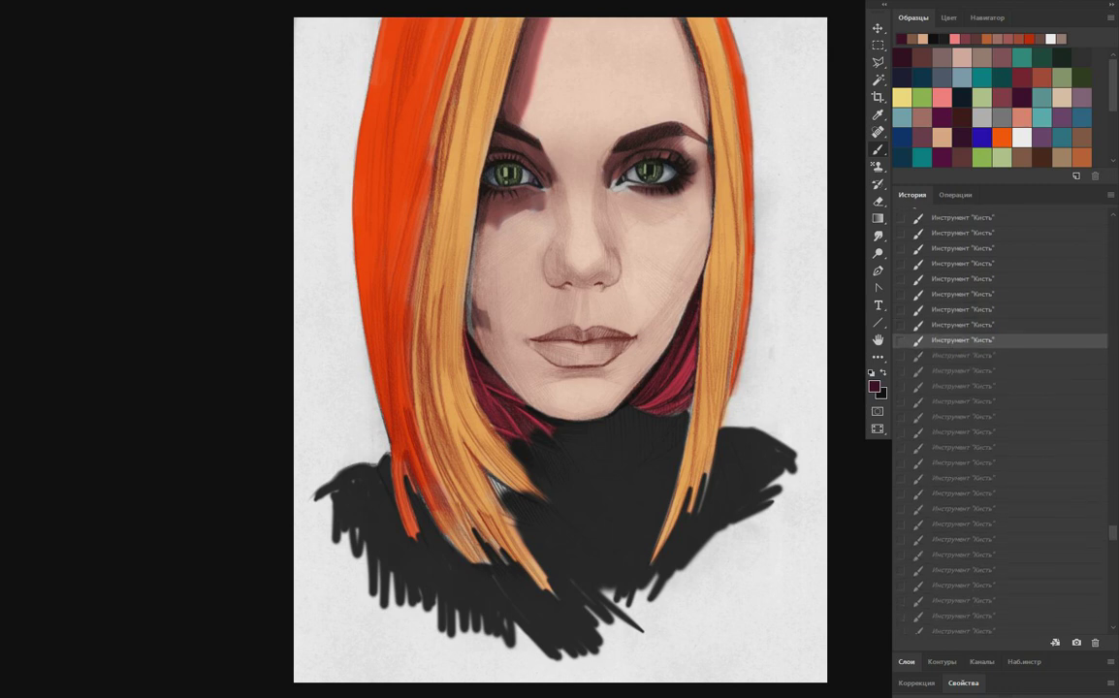
{"action": "key", "text": "ctrl+shift+z"}
{"action": "key", "text": "ctrl+shift+z"}
{"action": "key", "text": "ctrl+shift+z"}
{"action": "key", "text": "ctrl+shift+z"}
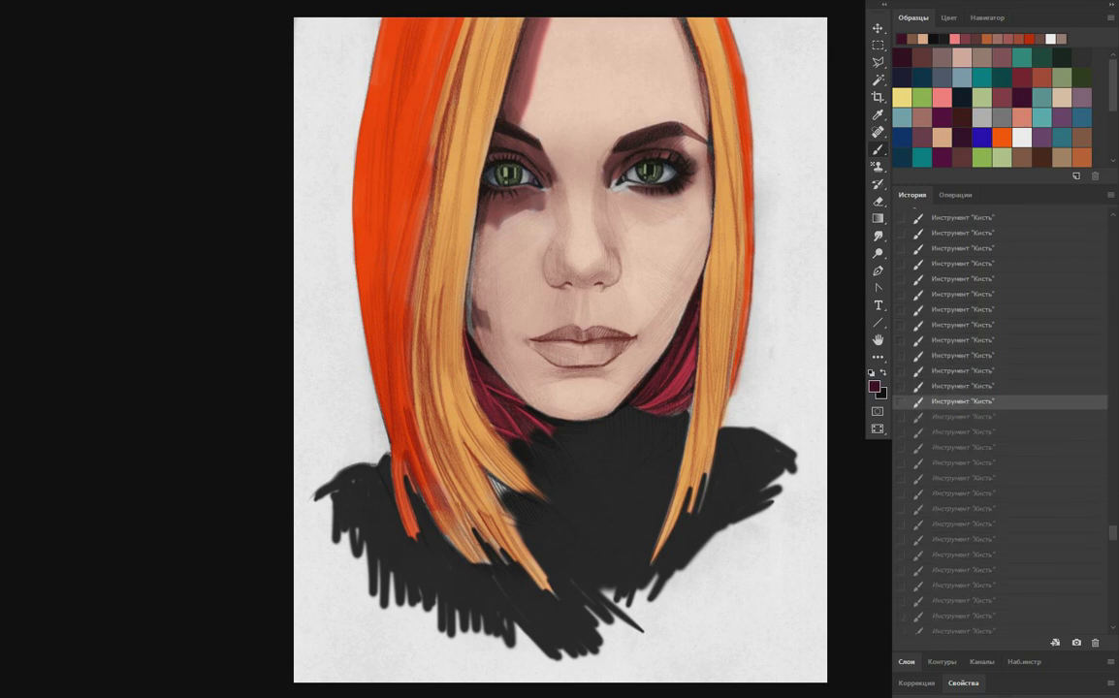
{"action": "key", "text": "ctrl+shift+z"}
{"action": "key", "text": "ctrl+shift+z"}
{"action": "key", "text": "ctrl+shift+z"}
{"action": "key", "text": "ctrl+shift+z"}
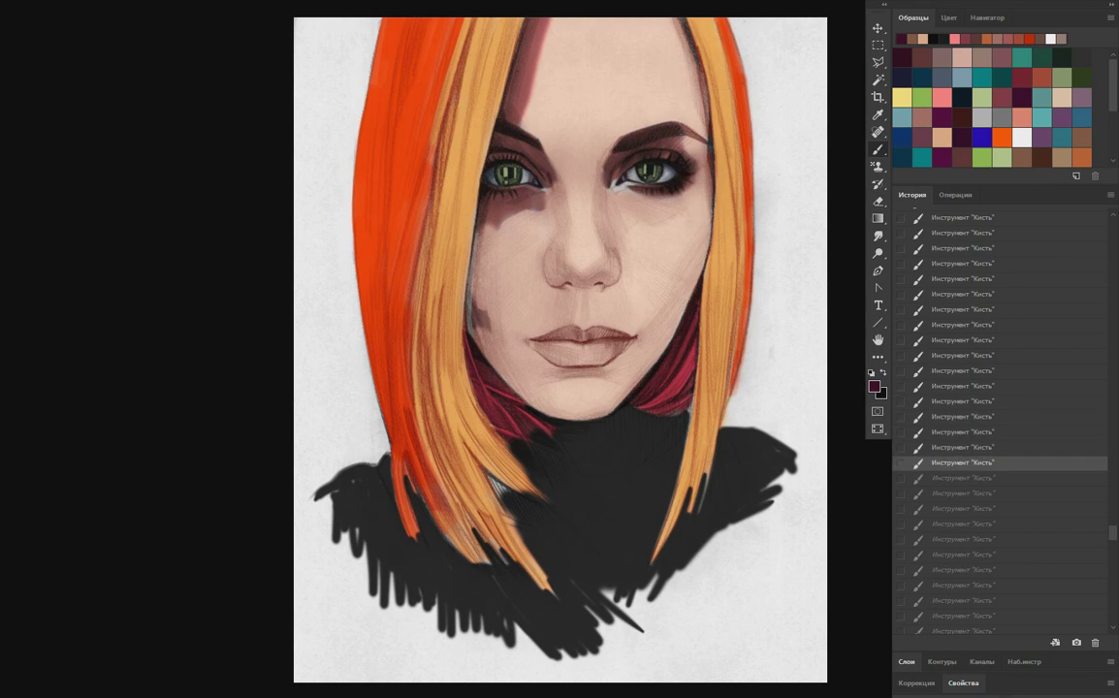
{"action": "key", "text": "ctrl+shift+z"}
{"action": "key", "text": "ctrl+shift+z"}
{"action": "key", "text": "ctrl+shift+z"}
{"action": "key", "text": "ctrl+shift+z"}
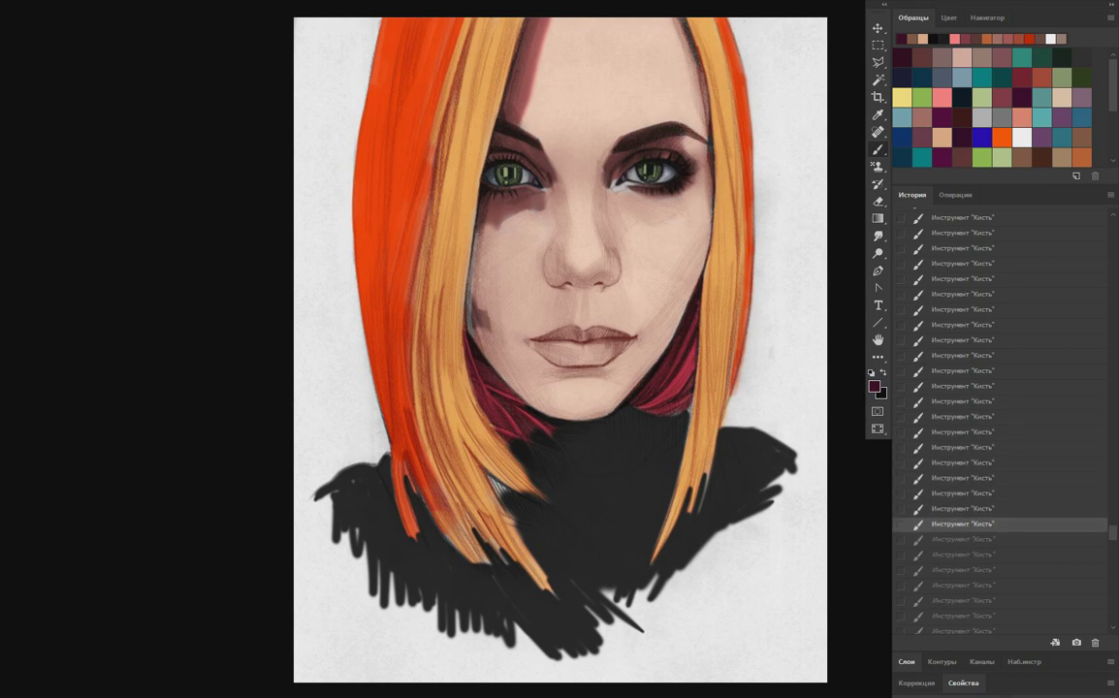
{"action": "key", "text": "ctrl+shift+z"}
{"action": "key", "text": "ctrl+shift+z"}
{"action": "key", "text": "ctrl+shift+z"}
{"action": "key", "text": "ctrl+shift+z"}
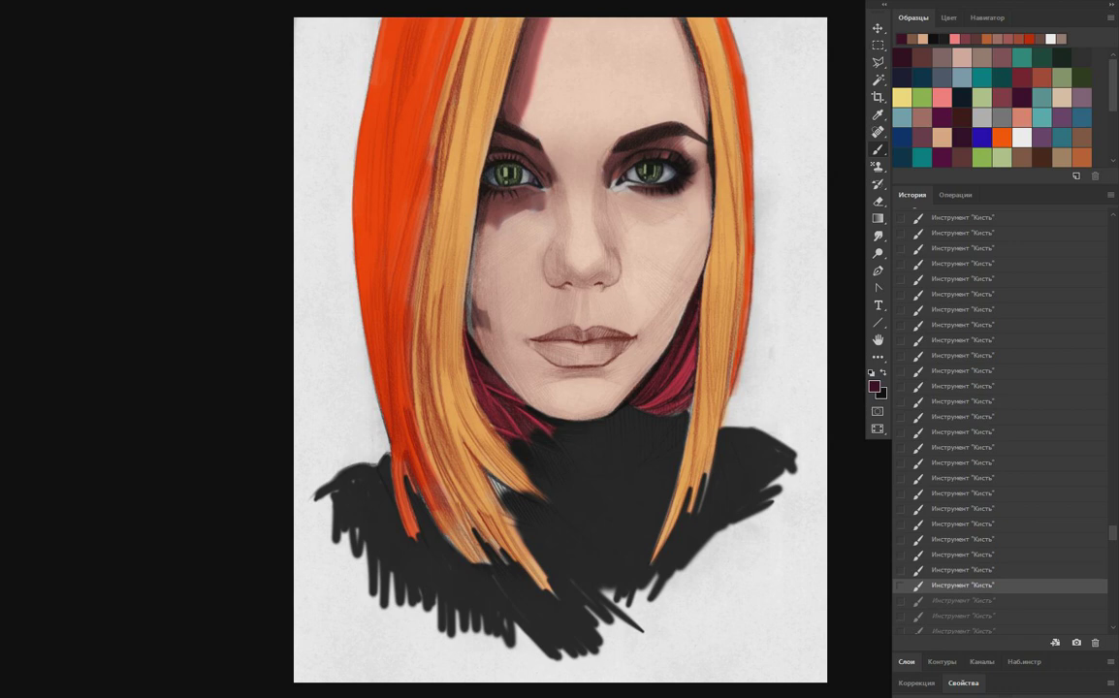
{"action": "key", "text": "ctrl+shift+z"}
Jump back to an earlier Brush state in History and replay the following strokes.
{"action": "key", "text": "ctrl+shift+z"}
{"action": "left_click", "coordinate": [963, 369]}
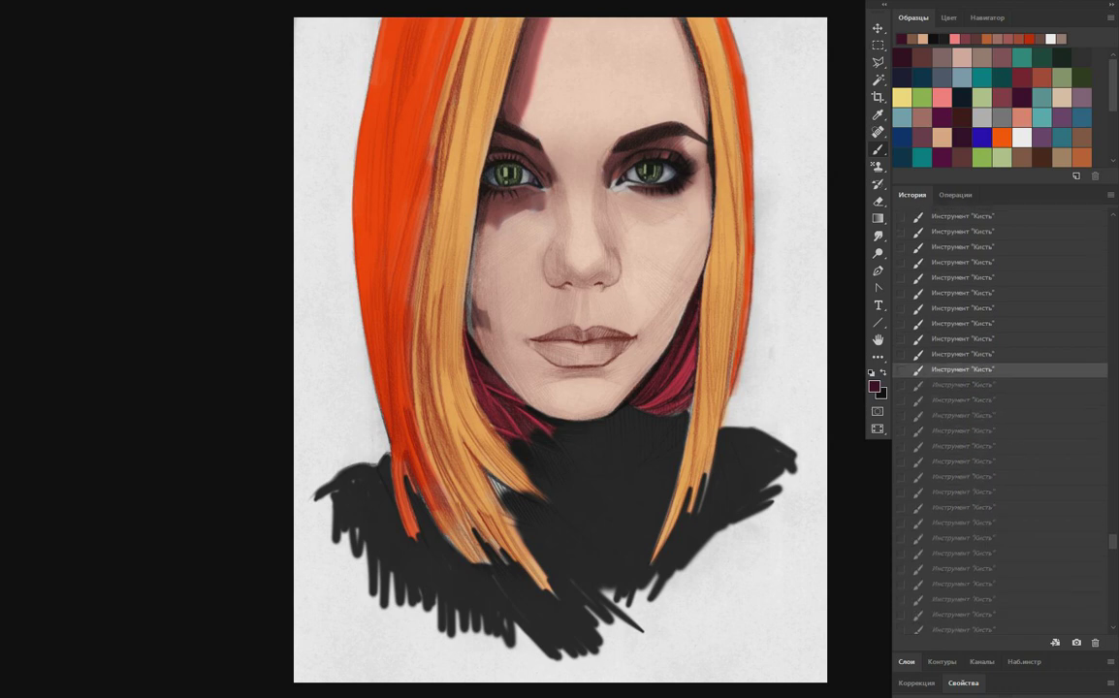
{"action": "key", "text": "ctrl+shift+z"}
{"action": "key", "text": "ctrl+shift+z"}
{"action": "key", "text": "ctrl+shift+z"}
{"action": "key", "text": "ctrl+shift+z"}
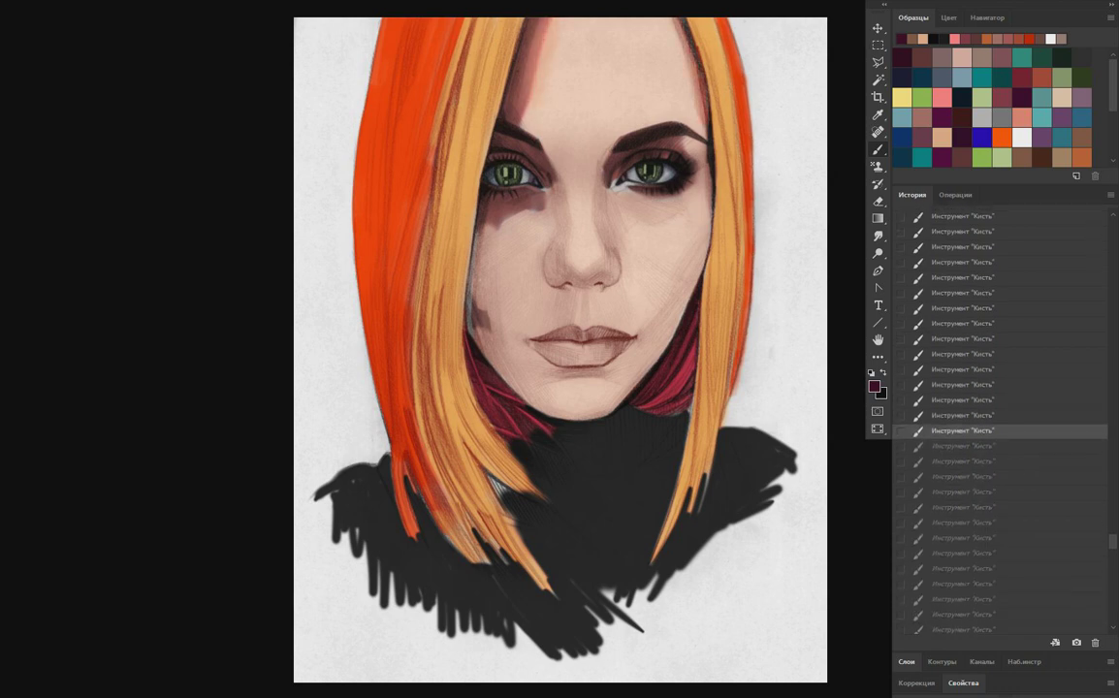
{"action": "key", "text": "ctrl+shift+z"}
{"action": "key", "text": "ctrl+shift+z"}
{"action": "key", "text": "ctrl+shift+z"}
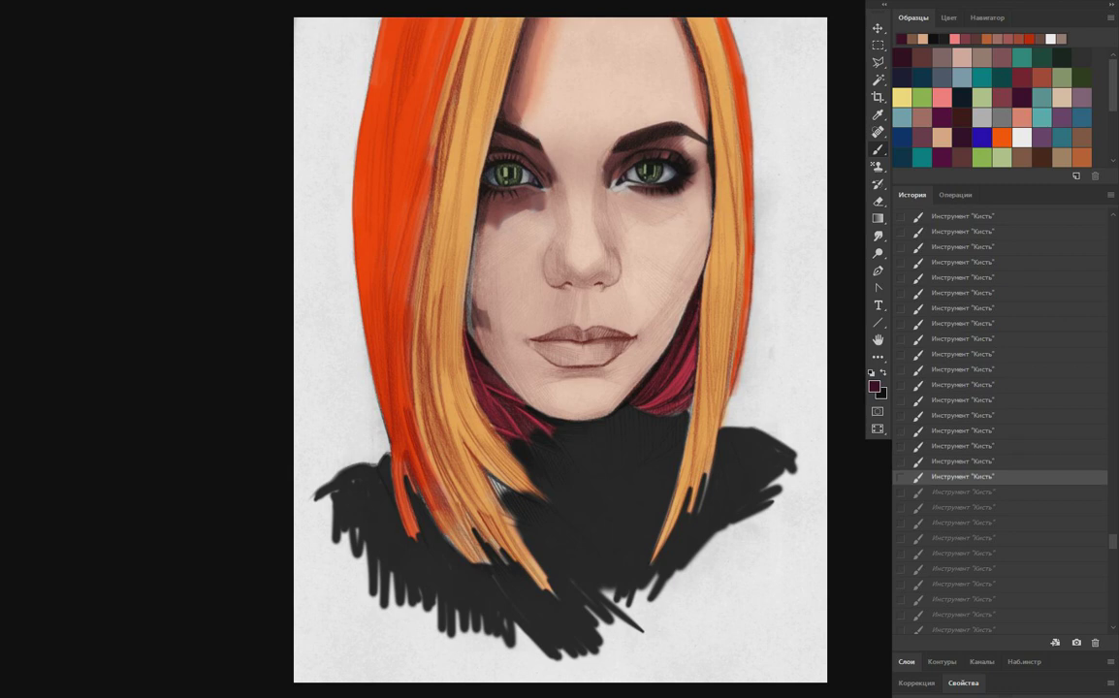
{"action": "key", "text": "ctrl+shift+z"}
{"action": "key", "text": "ctrl+shift+z"}
{"action": "key", "text": "ctrl+shift+z"}
{"action": "key", "text": "ctrl+shift+z"}
{"action": "key", "text": "ctrl+shift+z"}
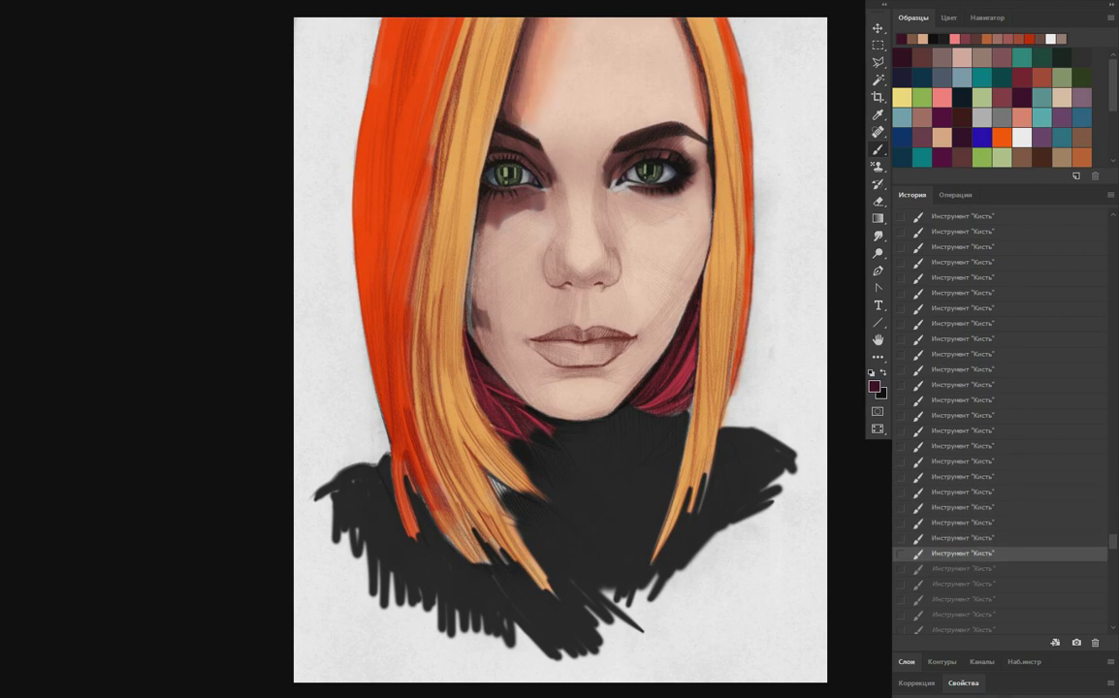
{"action": "key", "text": "ctrl+shift+z"}
{"action": "key", "text": "ctrl+shift+z"}
{"action": "key", "text": "ctrl+shift+z"}
{"action": "key", "text": "ctrl+shift+z"}
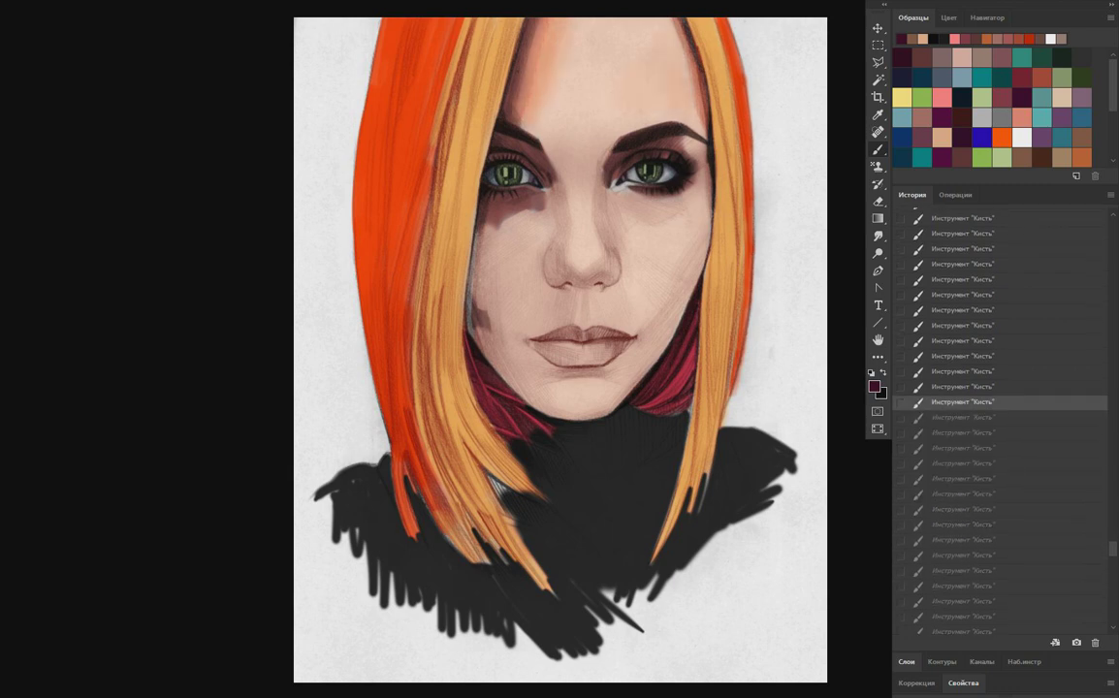
{"action": "key", "text": "ctrl+shift+z"}
{"action": "key", "text": "ctrl+shift+z"}
{"action": "key", "text": "ctrl+shift+z"}
{"action": "key", "text": "ctrl+shift+z"}
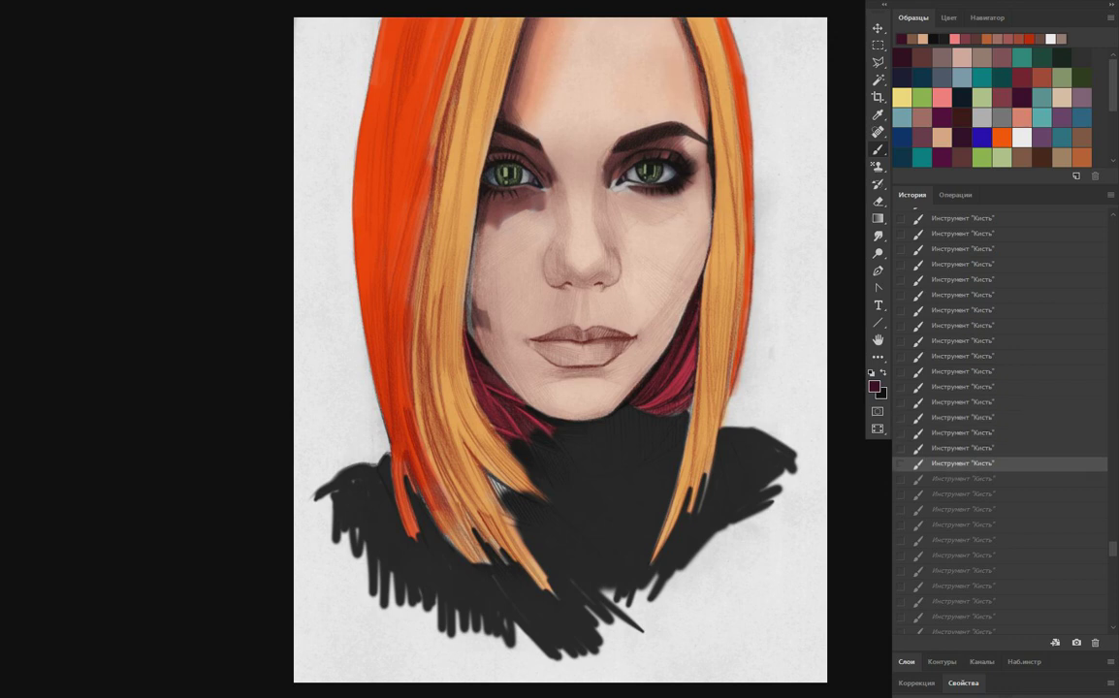
{"action": "key", "text": "ctrl+shift+z"}
{"action": "key", "text": "ctrl+shift+z"}
{"action": "key", "text": "ctrl+shift+z"}
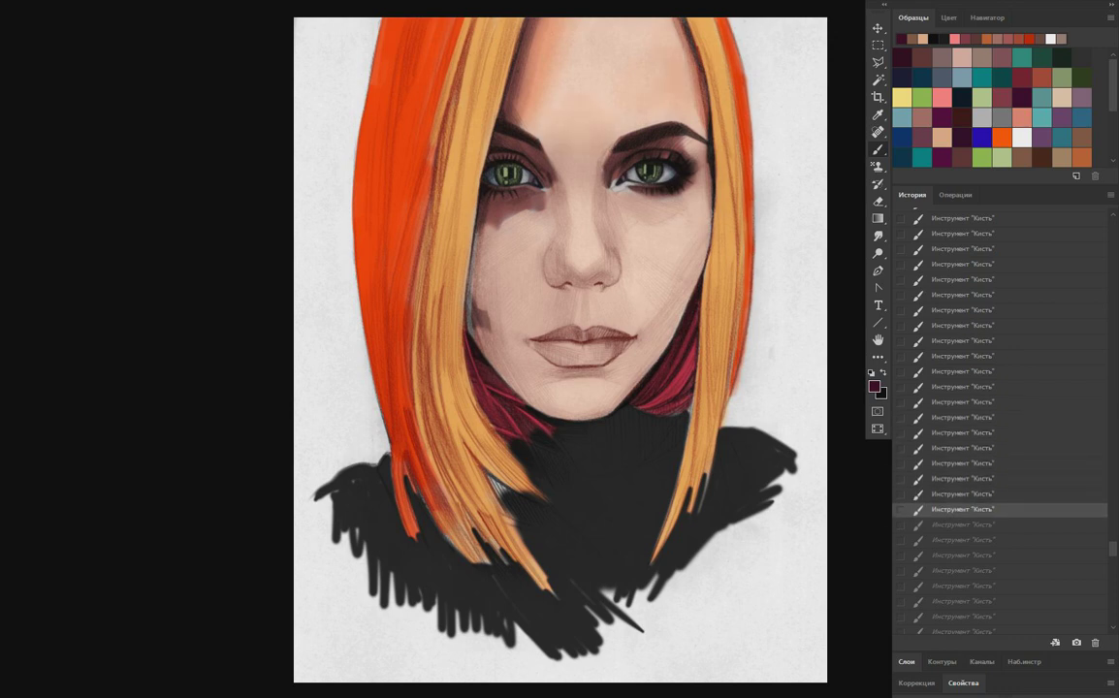
{"action": "key", "text": "ctrl+shift+z"}
Replay the next batches of brush strokes on the portrait.
{"action": "key", "text": "ctrl+shift+z"}
{"action": "key", "text": "ctrl+shift+z"}
{"action": "key", "text": "ctrl+shift+z"}
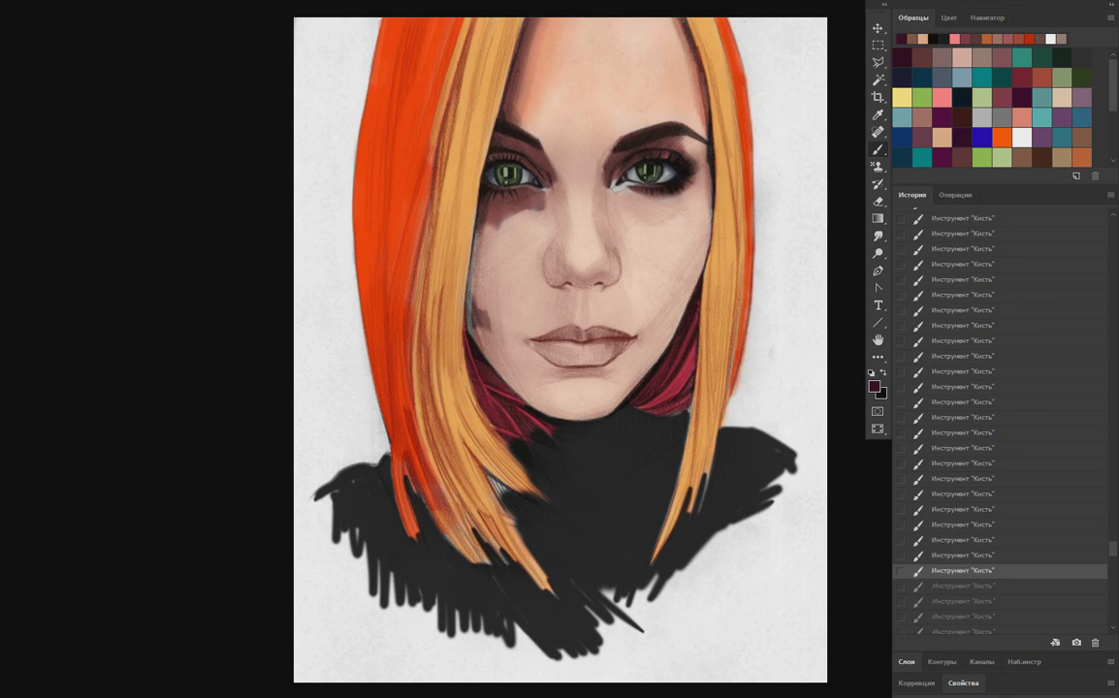
{"action": "key", "text": "ctrl+shift+z"}
{"action": "key", "text": "ctrl+shift+z"}
{"action": "key", "text": "ctrl+shift+z"}
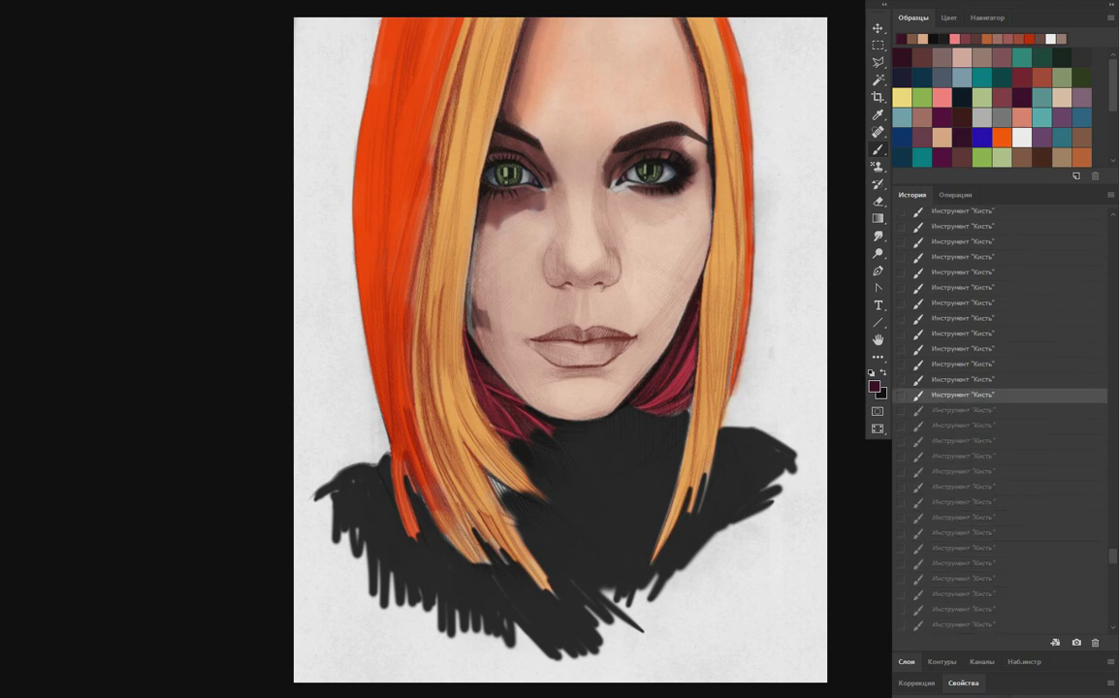
{"action": "key", "text": "ctrl+shift+z"}
{"action": "key", "text": "ctrl+shift+z"}
{"action": "key", "text": "ctrl+shift+z"}
{"action": "key", "text": "ctrl+shift+z"}
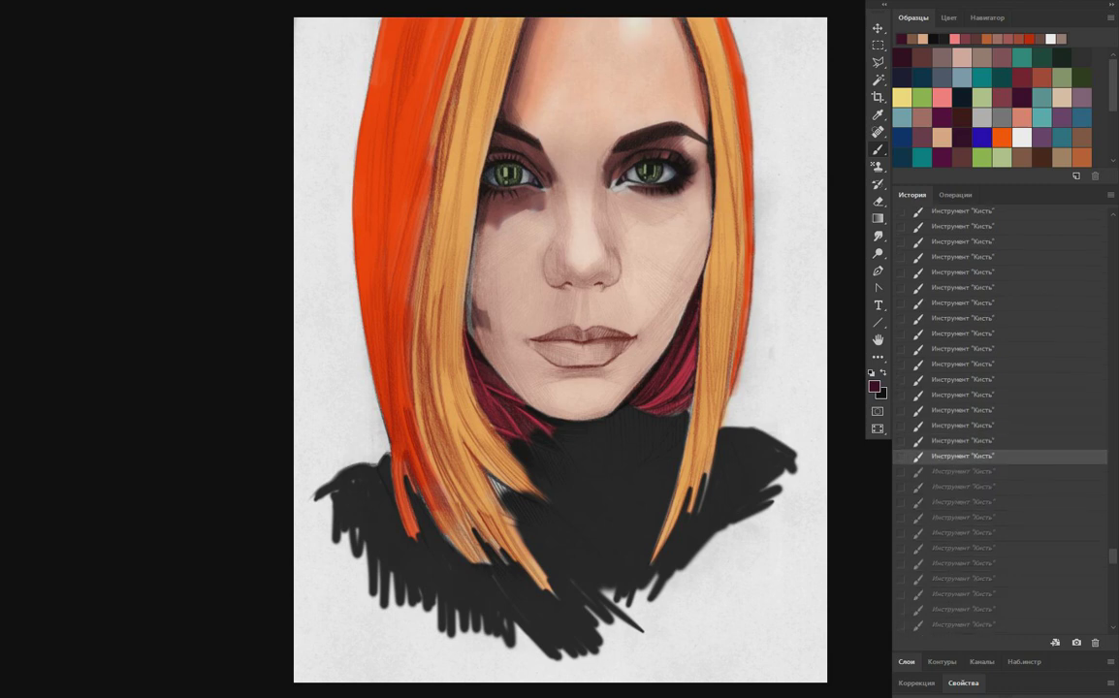
{"action": "key", "text": "ctrl+shift+z"}
{"action": "key", "text": "ctrl+shift+z"}
{"action": "key", "text": "ctrl+shift+z"}
{"action": "key", "text": "ctrl+shift+z"}
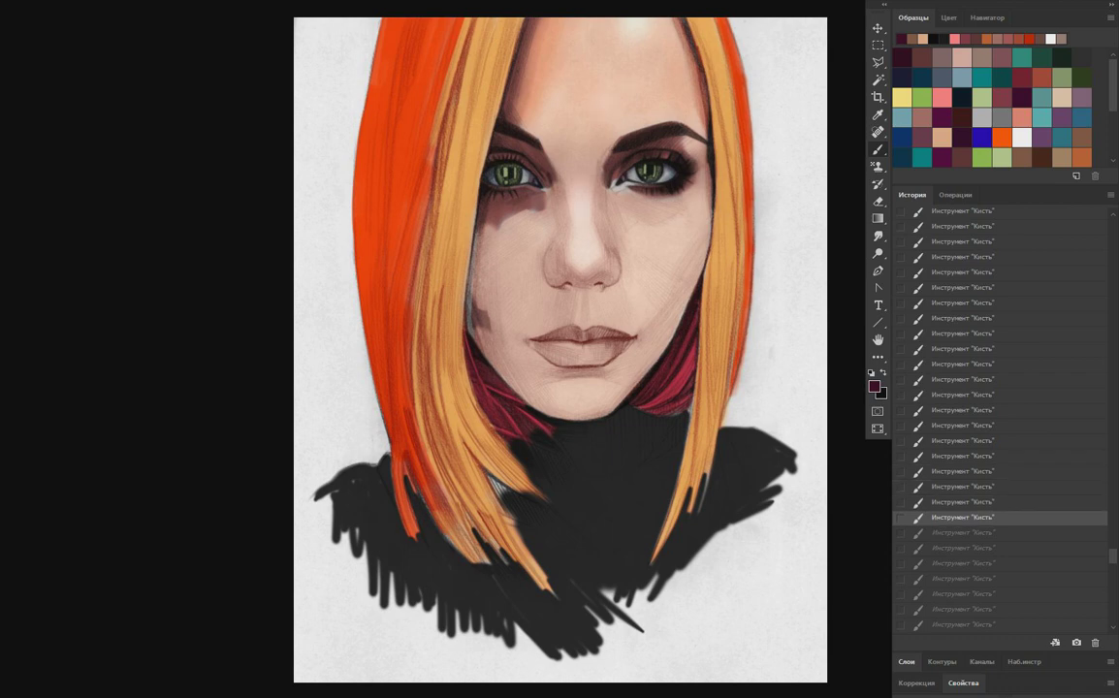
{"action": "key", "text": "ctrl+shift+z"}
{"action": "key", "text": "ctrl+shift+z"}
{"action": "key", "text": "ctrl+shift+z"}
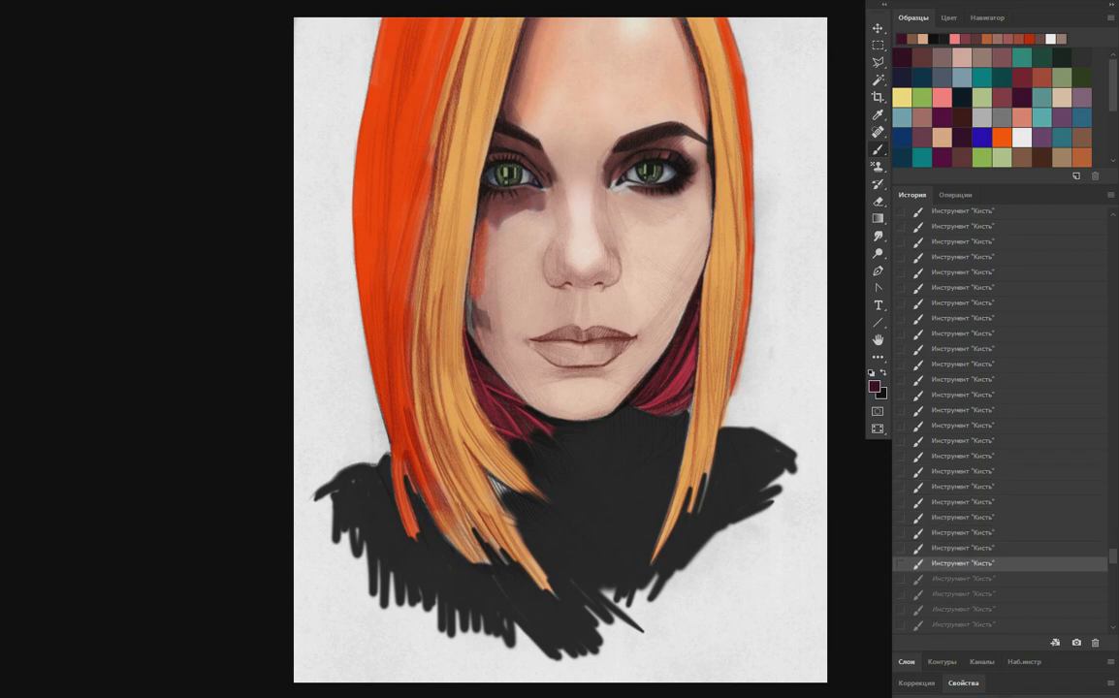
{"action": "key", "text": "ctrl+shift+z"}
{"action": "key", "text": "ctrl+shift+z"}
{"action": "scroll", "coordinate": [999, 417], "scroll_direction": "down", "scroll_amount": 7}
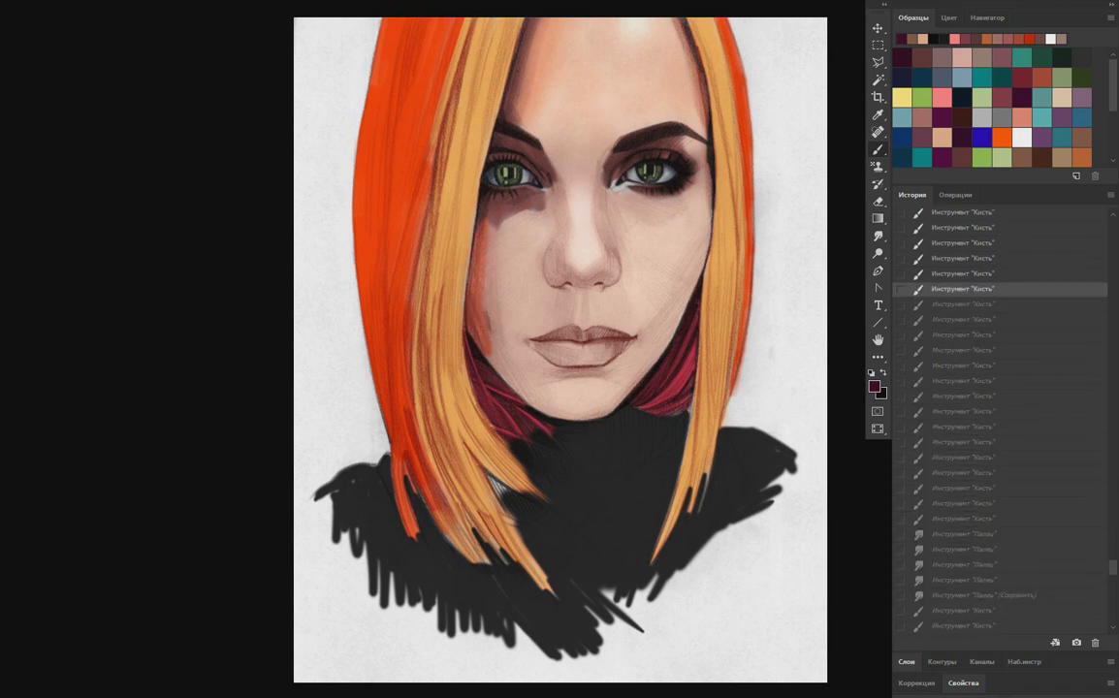
Replay the remaining brush and eye-area smudge strokes, giving the lips a rosier mauve tint.
{"action": "key", "text": "ctrl+shift+z"}
{"action": "key", "text": "ctrl+shift+z"}
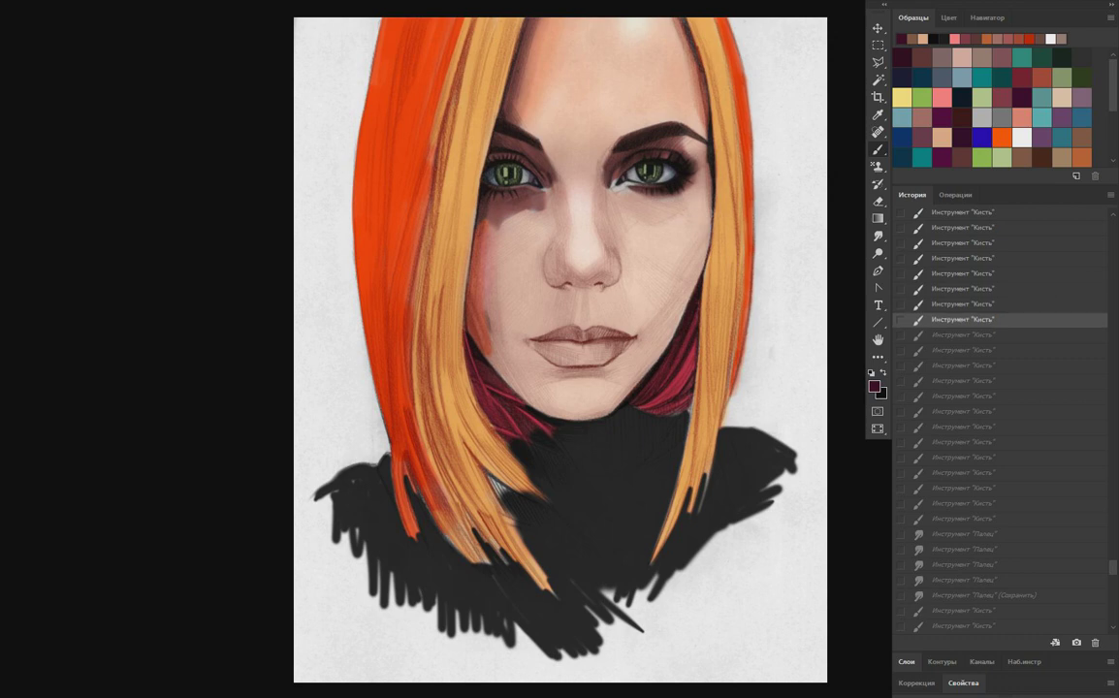
{"action": "key", "text": "ctrl+shift+z"}
{"action": "key", "text": "ctrl+shift+z"}
{"action": "key", "text": "ctrl+shift+z"}
{"action": "key", "text": "ctrl+shift+z"}
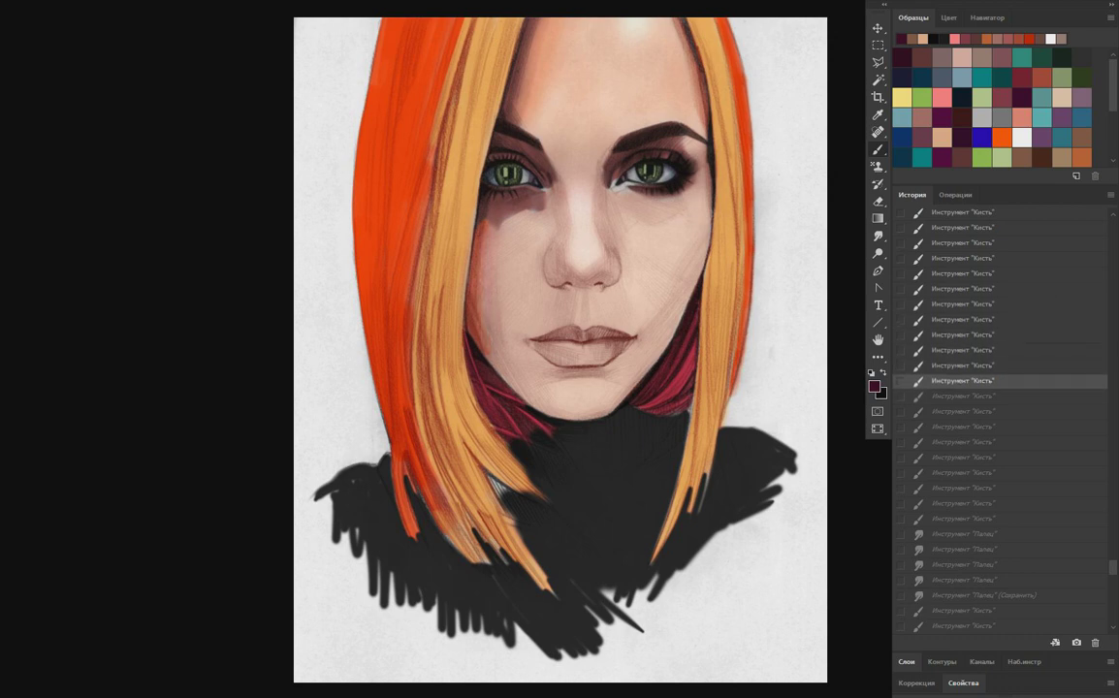
{"action": "key", "text": "ctrl+shift+z"}
{"action": "key", "text": "ctrl+shift+z"}
{"action": "key", "text": "ctrl+shift+z"}
{"action": "key", "text": "ctrl+shift+z"}
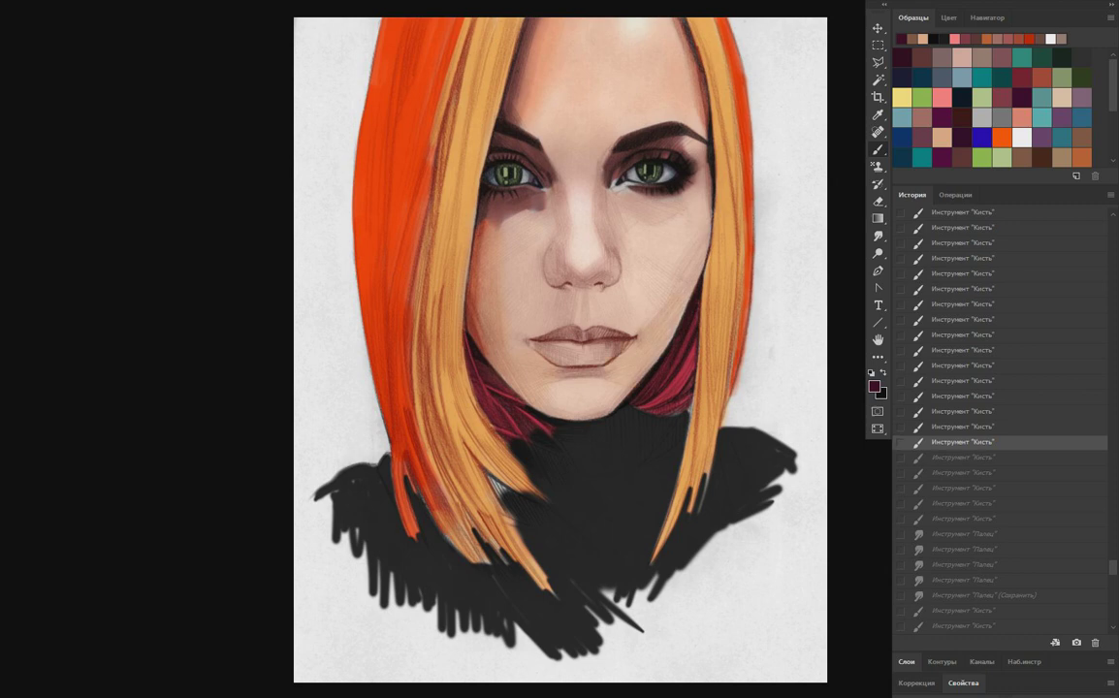
{"action": "key", "text": "ctrl+shift+z"}
{"action": "key", "text": "ctrl+shift+z"}
{"action": "key", "text": "ctrl+shift+z"}
{"action": "key", "text": "ctrl+shift+z"}
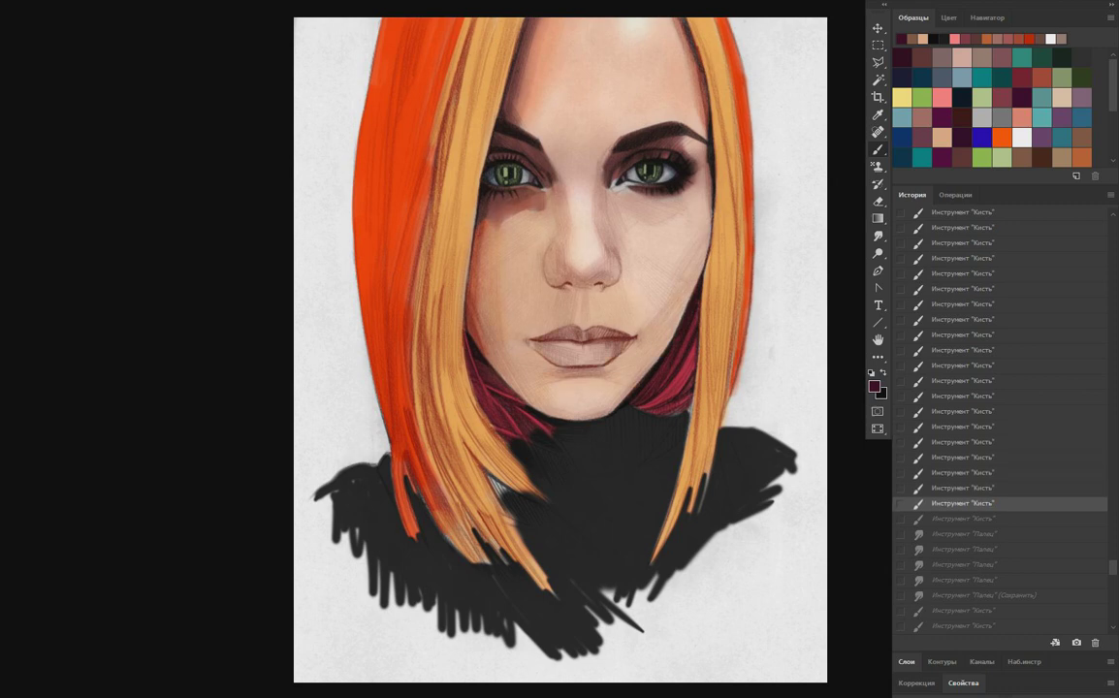
{"action": "key", "text": "ctrl+shift+z"}
{"action": "scroll", "coordinate": [999, 417], "scroll_direction": "down", "scroll_amount": 5}
{"action": "key", "text": "ctrl+shift+z"}
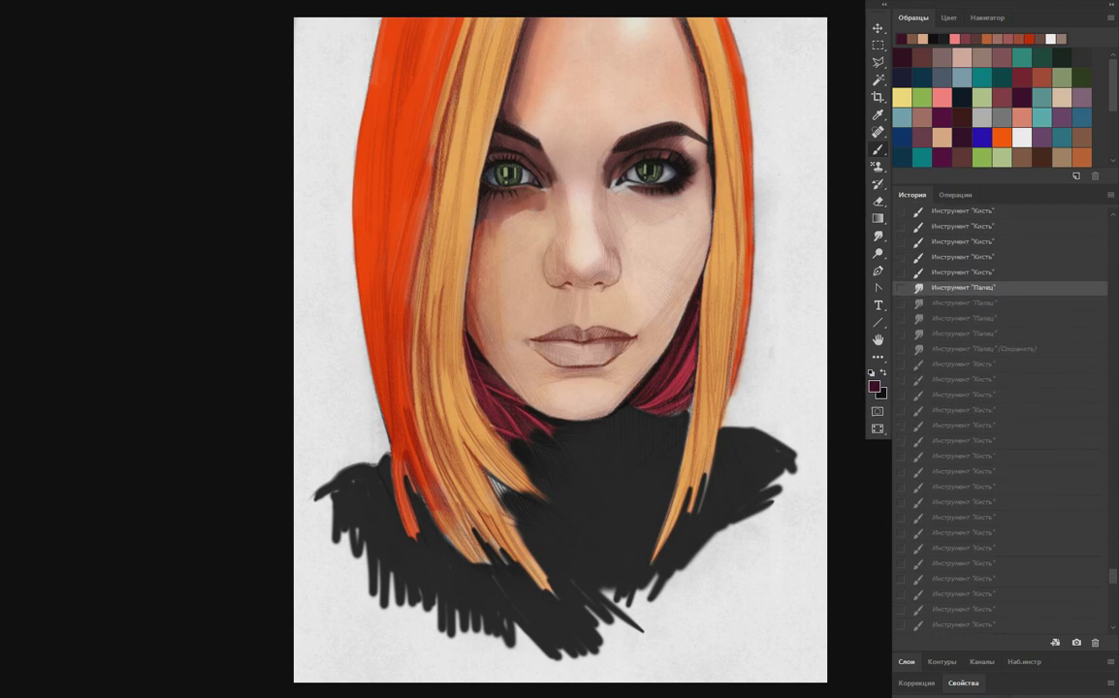
{"action": "key", "text": "ctrl+shift+z"}
{"action": "key", "text": "ctrl+shift+z"}
{"action": "key", "text": "ctrl+shift+z"}
{"action": "key", "text": "ctrl+shift+z"}
{"action": "key", "text": "ctrl+shift+z"}
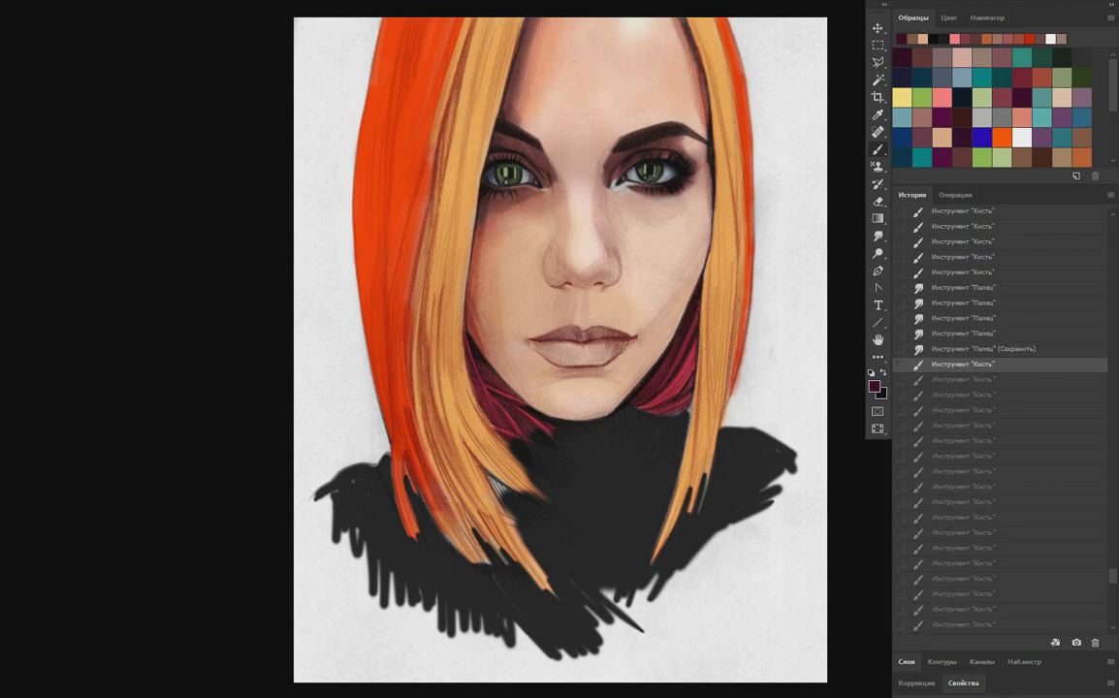
{"action": "key", "text": "ctrl+shift+z"}
{"action": "key", "text": "ctrl+shift+z"}
{"action": "key", "text": "ctrl+shift+z"}
{"action": "key", "text": "ctrl+shift+z"}
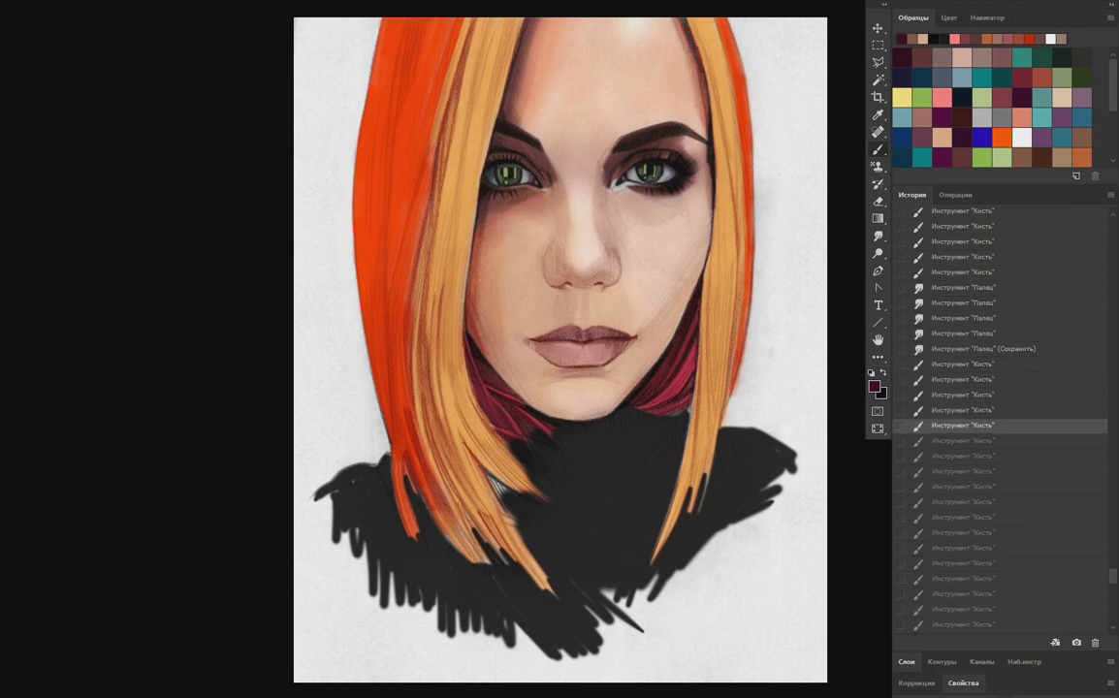
{"action": "key", "text": "ctrl+shift+z"}
{"action": "key", "text": "ctrl+shift+z"}
{"action": "key", "text": "ctrl+shift+z"}
{"action": "key", "text": "ctrl+shift+z"}
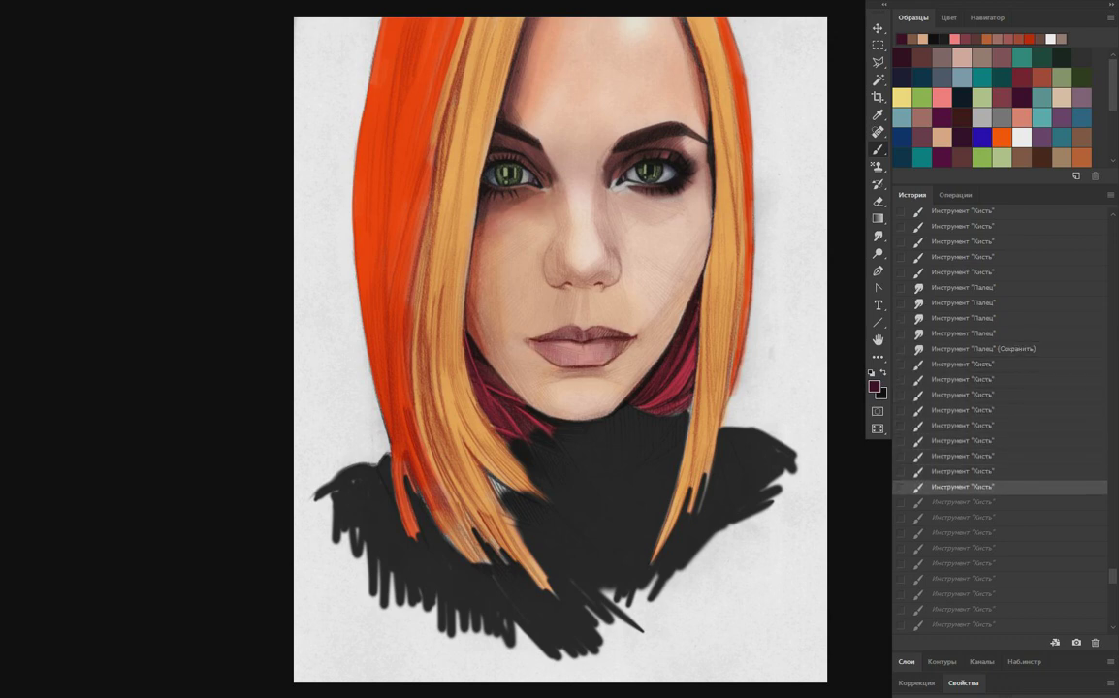
{"action": "key", "text": "ctrl+shift+z"}
Replay more brush strokes forward through History.
{"action": "key", "text": "ctrl+shift+z"}
{"action": "key", "text": "ctrl+shift+z"}
{"action": "key", "text": "ctrl+shift+z"}
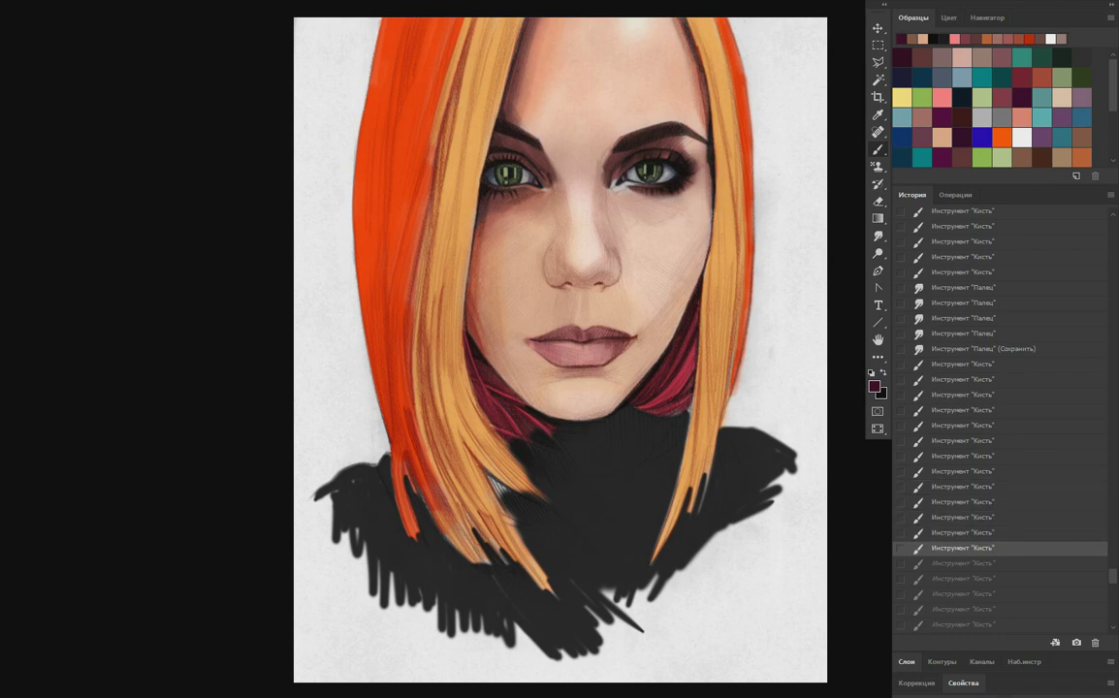
{"action": "key", "text": "ctrl+shift+z"}
{"action": "scroll", "coordinate": [999, 417], "scroll_direction": "down", "scroll_amount": 6}
{"action": "key", "text": "ctrl+shift+z"}
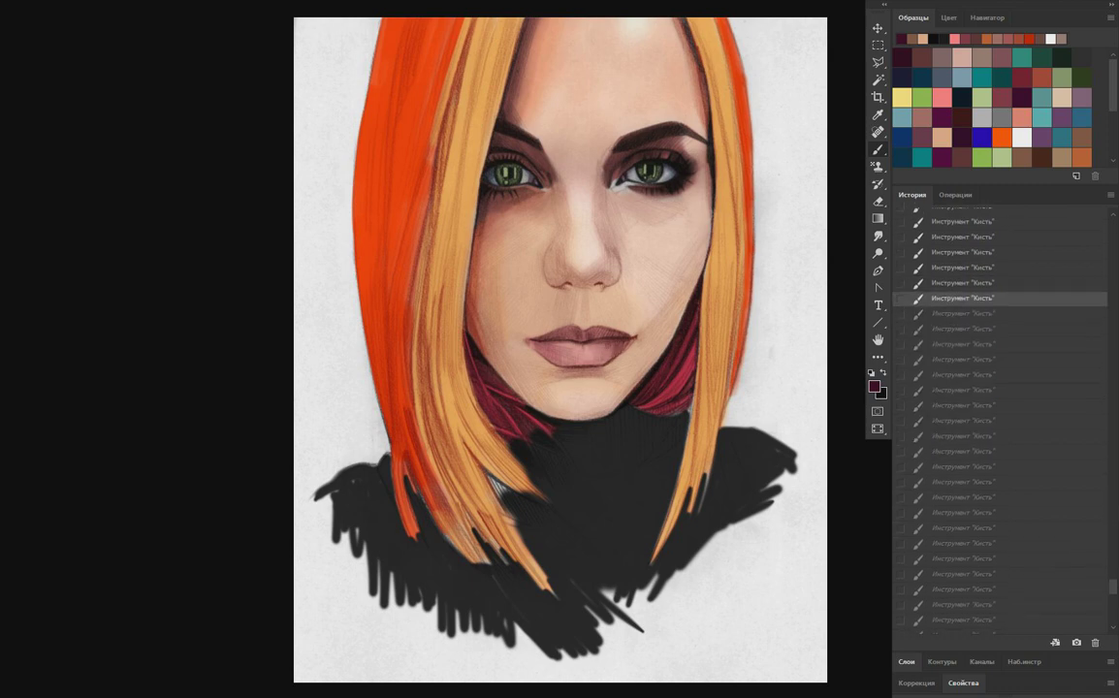
{"action": "key", "text": "ctrl+shift+z"}
{"action": "key", "text": "ctrl+shift+z"}
{"action": "key", "text": "ctrl+shift+z"}
{"action": "key", "text": "ctrl+shift+z"}
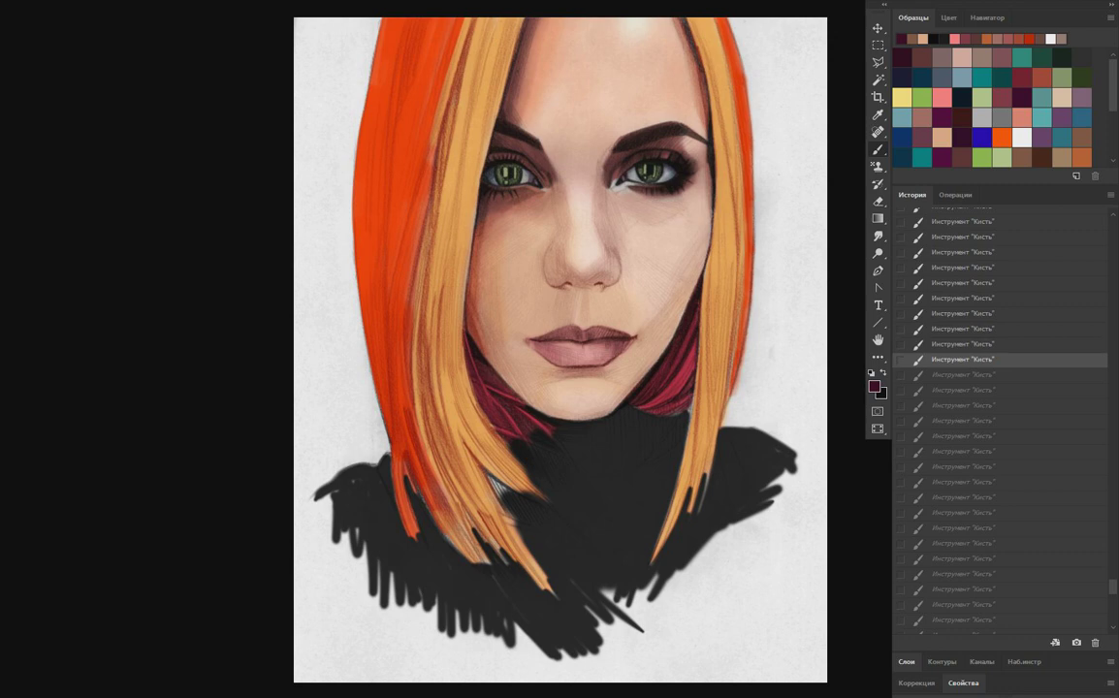
{"action": "key", "text": "ctrl+shift+z"}
{"action": "key", "text": "ctrl+shift+z"}
{"action": "key", "text": "ctrl+shift+z"}
{"action": "key", "text": "ctrl+shift+z"}
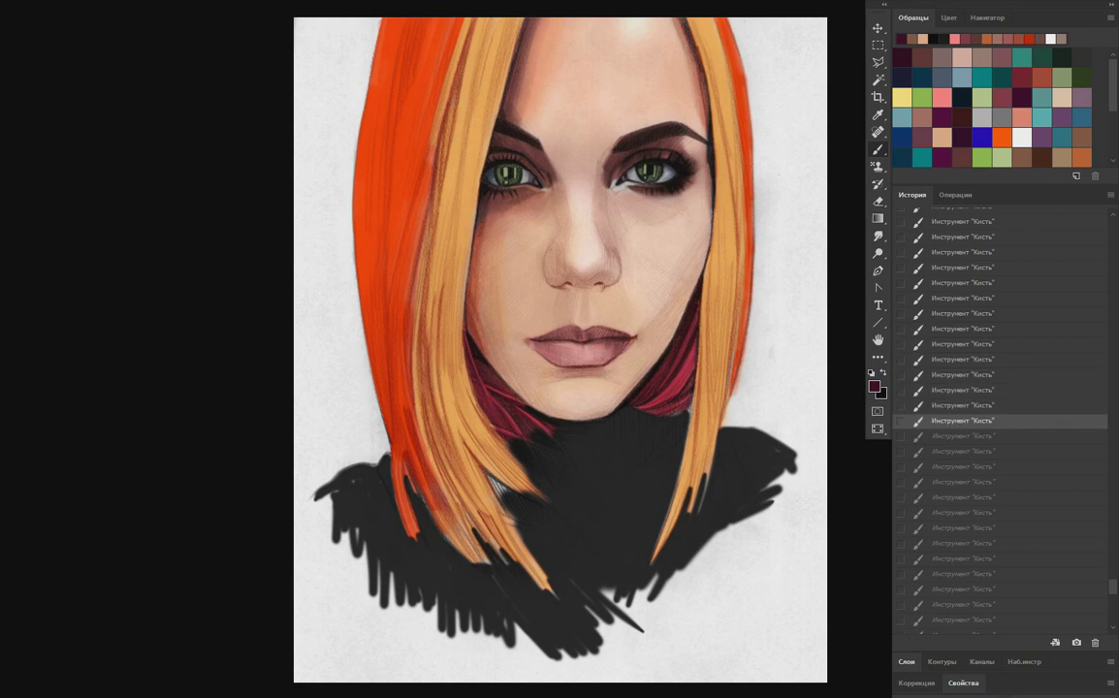
{"action": "key", "text": "ctrl+shift+z"}
{"action": "key", "text": "ctrl+shift+z"}
{"action": "key", "text": "ctrl+shift+z"}
{"action": "key", "text": "ctrl+shift+z"}
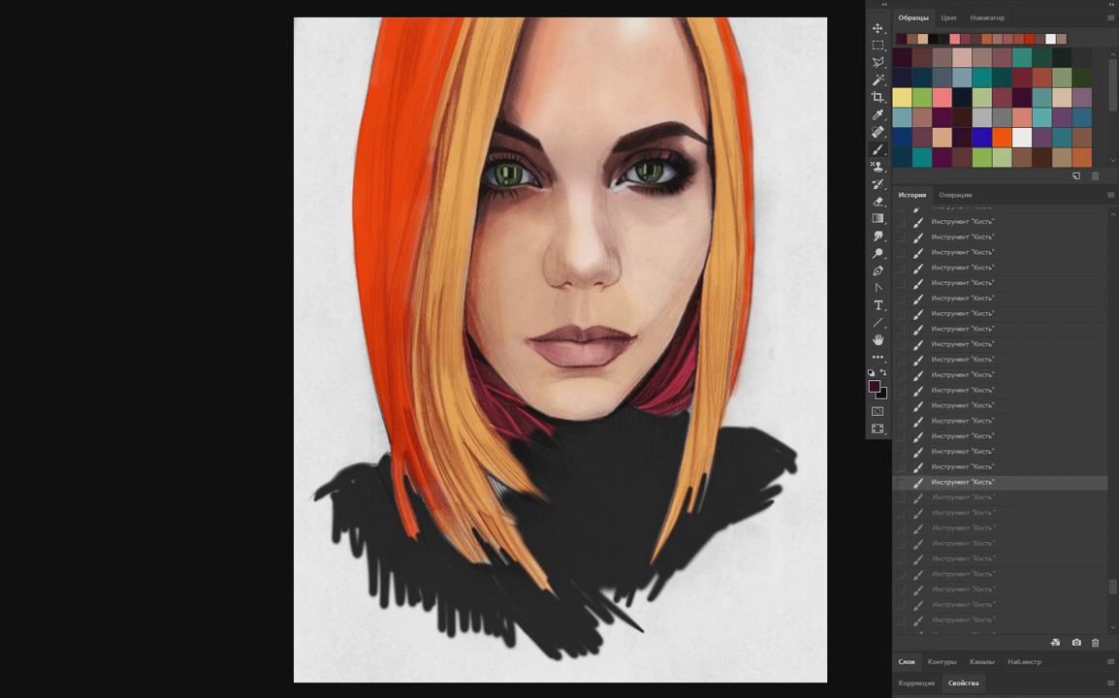
{"action": "key", "text": "ctrl+shift+z"}
{"action": "key", "text": "ctrl+shift+z"}
{"action": "key", "text": "ctrl+shift+z"}
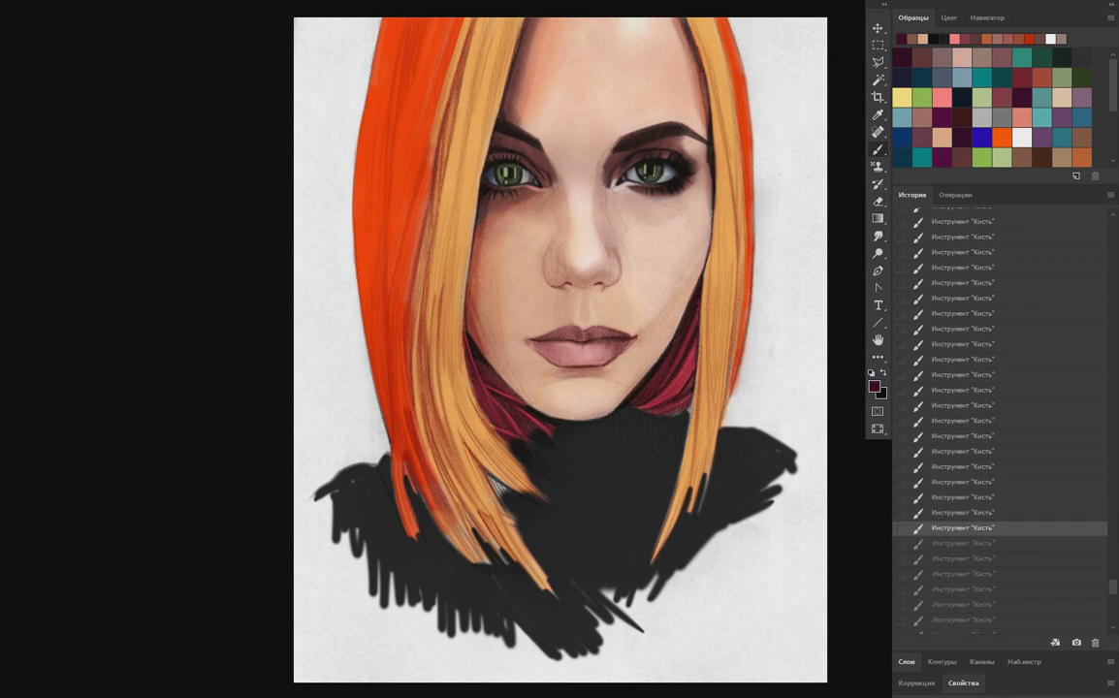
{"action": "key", "text": "ctrl+shift+z"}
Undo a run of recent strokes and restore them, softly shading the mauve lips.
{"action": "key", "text": "ctrl+shift+z"}
{"action": "key", "text": "ctrl+shift+z"}
{"action": "key", "text": "ctrl+shift+z"}
{"action": "key", "text": "ctrl+shift+z"}
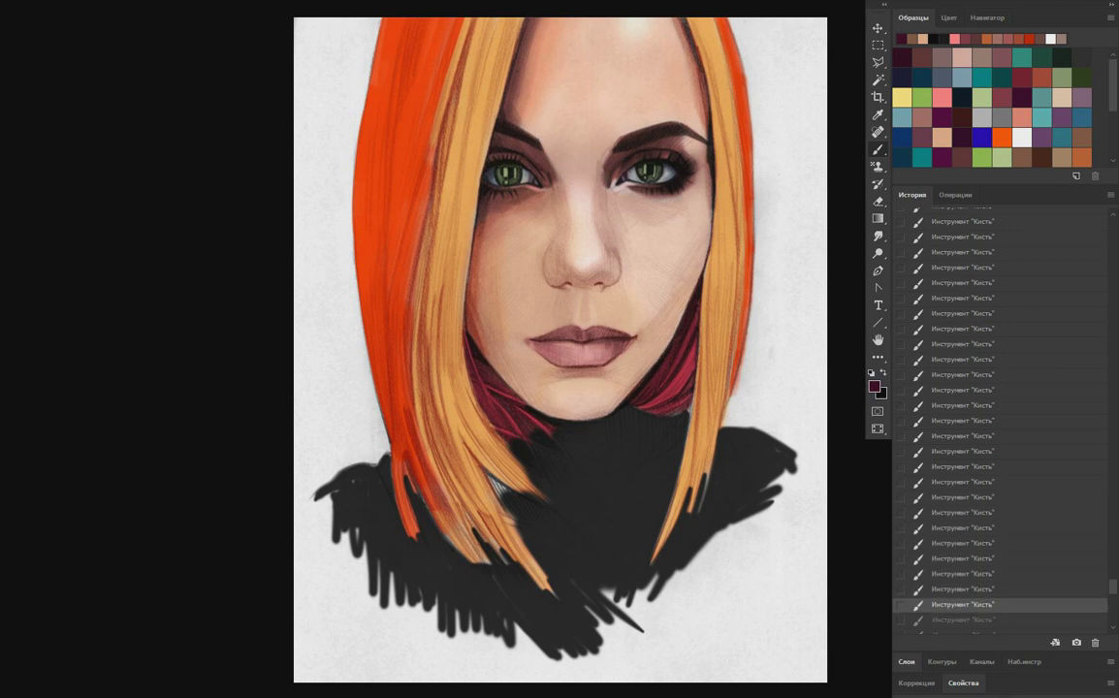
{"action": "key", "text": "ctrl+alt+z"}
{"action": "key", "text": "ctrl+alt+z"}
{"action": "key", "text": "ctrl+alt+z"}
{"action": "key", "text": "ctrl+shift+z"}
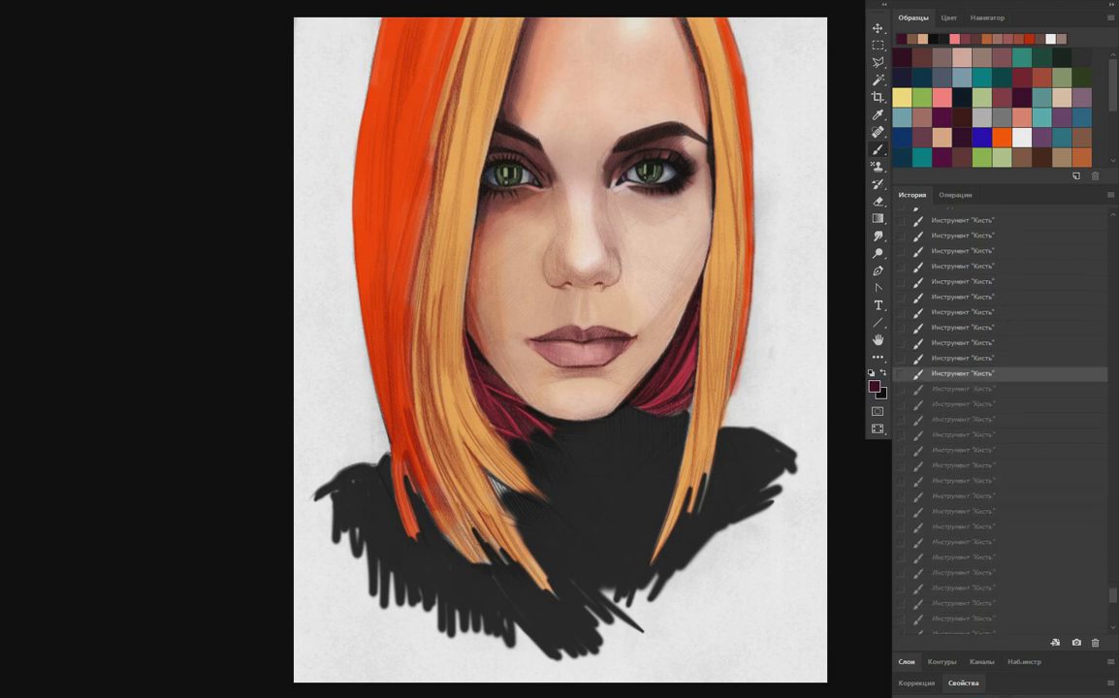
{"action": "key", "text": "ctrl+shift+z"}
{"action": "key", "text": "ctrl+shift+z"}
{"action": "key", "text": "ctrl+shift+z"}
{"action": "key", "text": "ctrl+shift+z"}
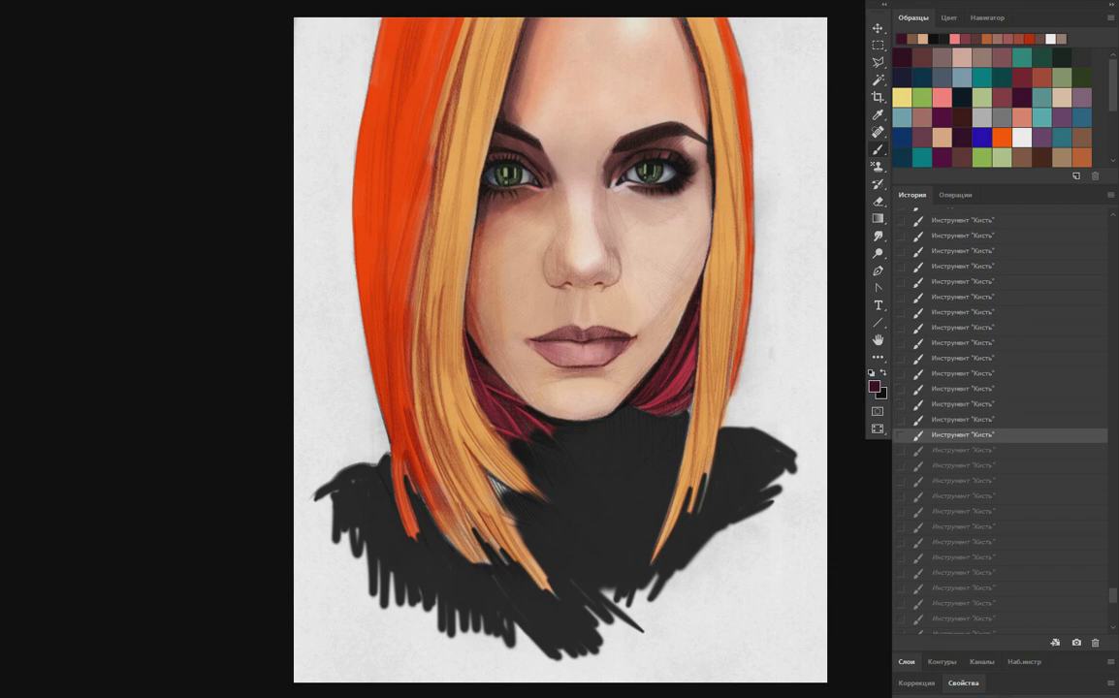
{"action": "key", "text": "ctrl+shift+z"}
{"action": "key", "text": "ctrl+shift+z"}
{"action": "key", "text": "ctrl+shift+z"}
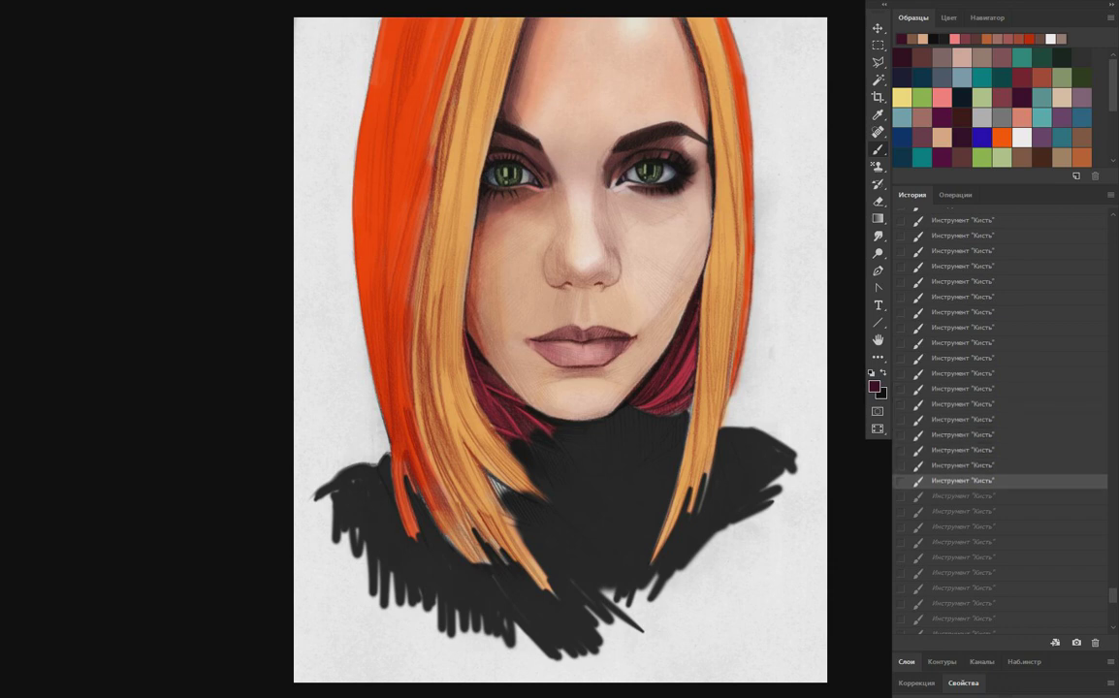
{"action": "key", "text": "ctrl+shift+z"}
{"action": "key", "text": "ctrl+shift+z"}
{"action": "key", "text": "ctrl+shift+z"}
{"action": "key", "text": "ctrl+shift+z"}
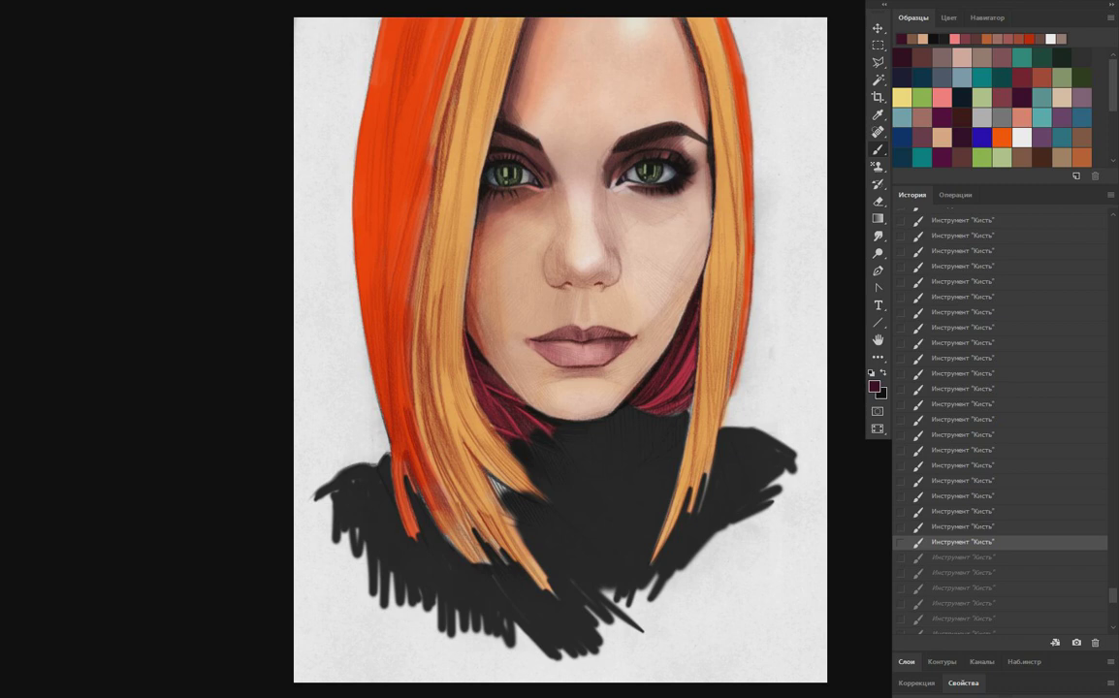
{"action": "key", "text": "ctrl+shift+z"}
{"action": "key", "text": "ctrl+shift+z"}
{"action": "key", "text": "ctrl+z"}
{"action": "key", "text": "ctrl+z"}
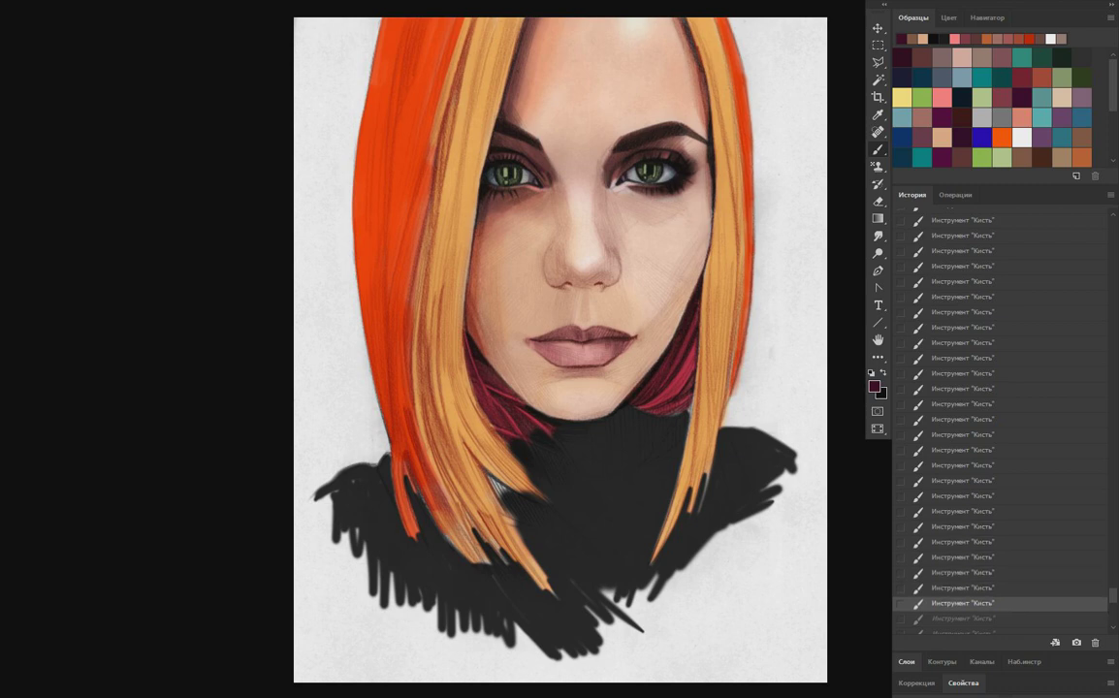
{"action": "key", "text": "ctrl+z"}
{"action": "key", "text": "ctrl+z"}
{"action": "key", "text": "ctrl+z"}
{"action": "key", "text": "ctrl+z"}
{"action": "key", "text": "ctrl+z"}
Replay the undone brush strokes, briefly undoing and restoring the latest small ones.
{"action": "key", "text": "ctrl+shift+z"}
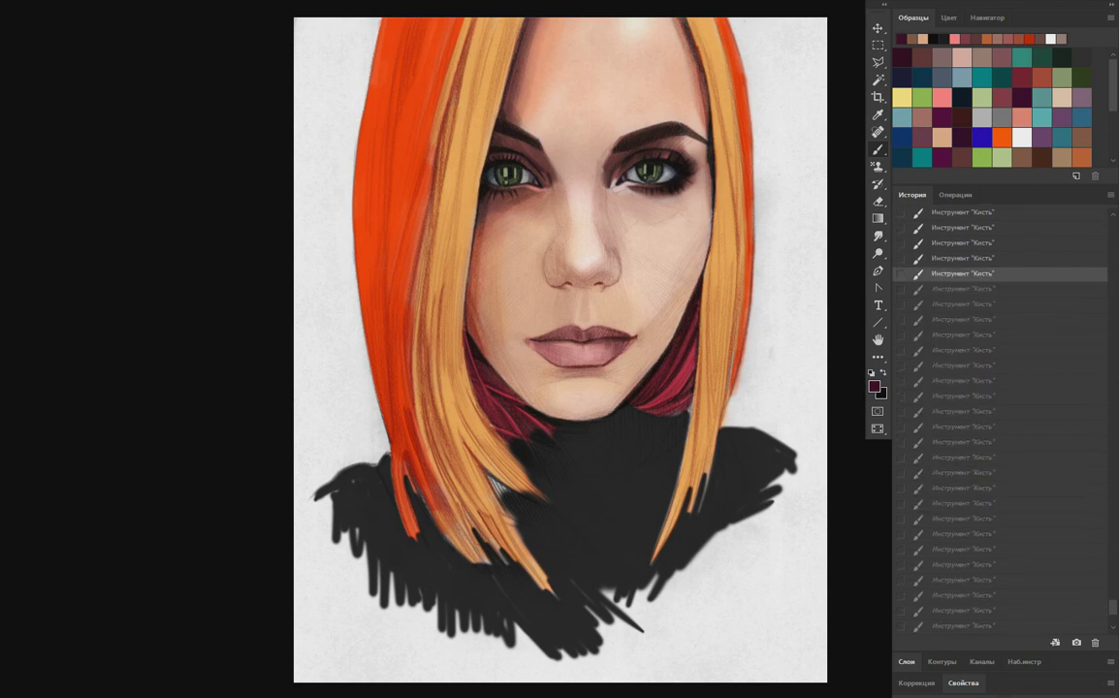
{"action": "key", "text": "ctrl+shift+z"}
{"action": "key", "text": "ctrl+shift+z"}
{"action": "key", "text": "ctrl+shift+z"}
{"action": "key", "text": "ctrl+shift+z"}
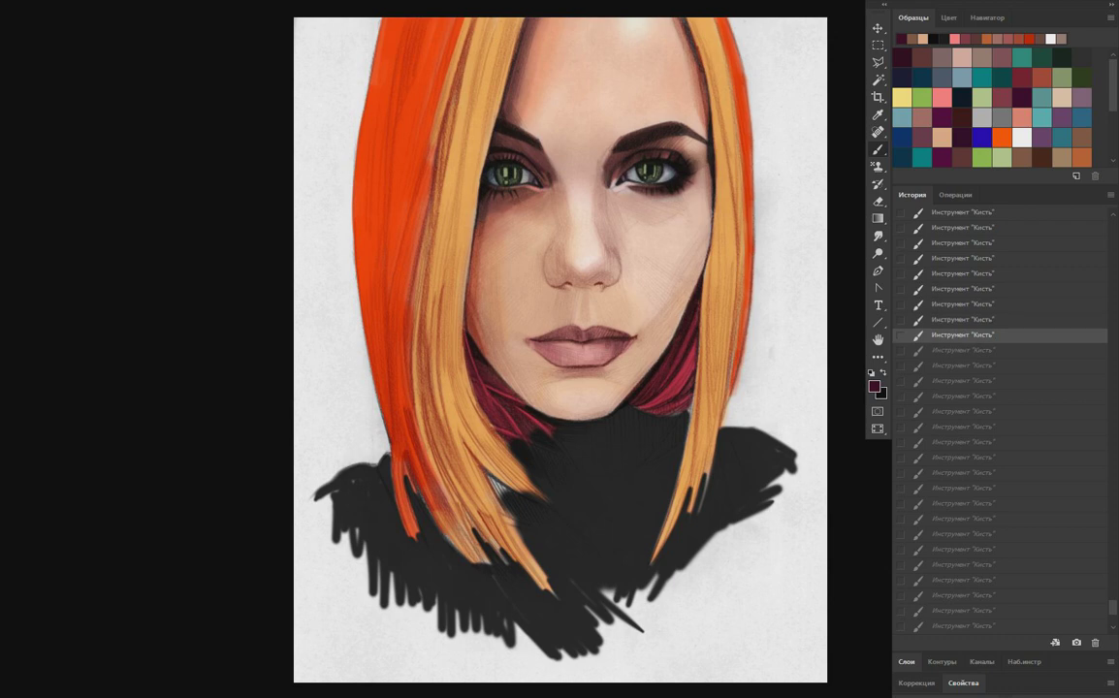
{"action": "key", "text": "ctrl+shift+z"}
{"action": "key", "text": "ctrl+shift+z"}
{"action": "key", "text": "ctrl+shift+z"}
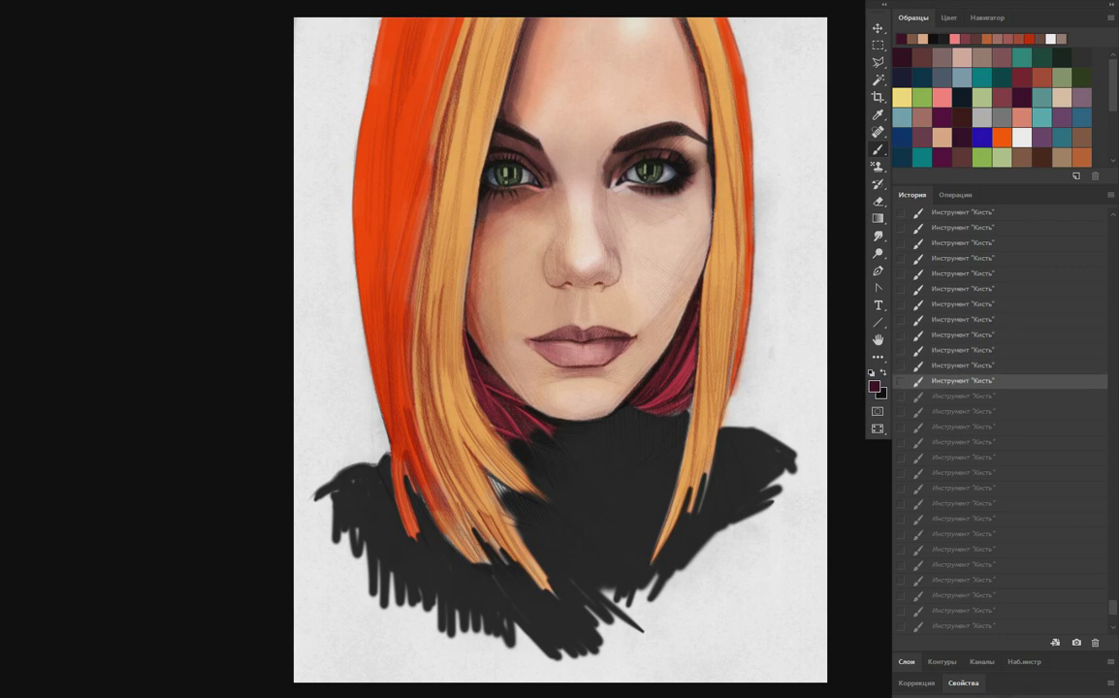
{"action": "key", "text": "ctrl+shift+z"}
{"action": "key", "text": "ctrl+shift+z"}
{"action": "key", "text": "ctrl+shift+z"}
{"action": "key", "text": "ctrl+shift+z"}
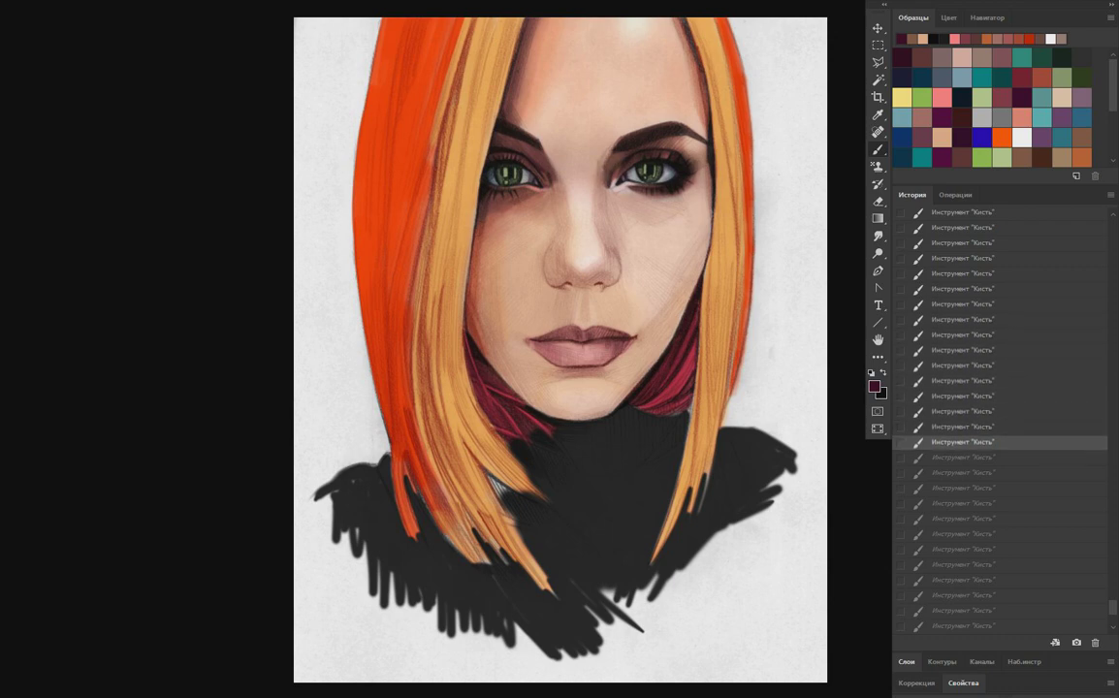
{"action": "key", "text": "ctrl+shift+z"}
{"action": "key", "text": "ctrl+shift+z"}
{"action": "key", "text": "ctrl+shift+z"}
{"action": "key", "text": "ctrl+shift+z"}
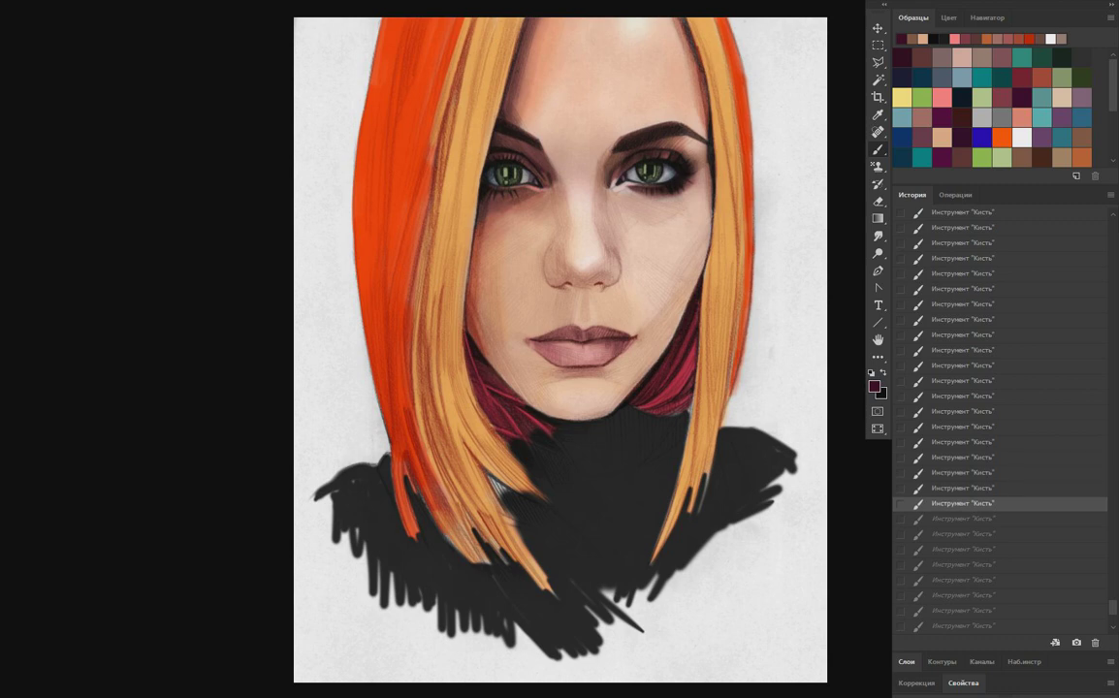
{"action": "key", "text": "ctrl+shift+z"}
{"action": "key", "text": "ctrl+shift+z"}
{"action": "key", "text": "ctrl+shift+z"}
{"action": "key", "text": "ctrl+shift+z"}
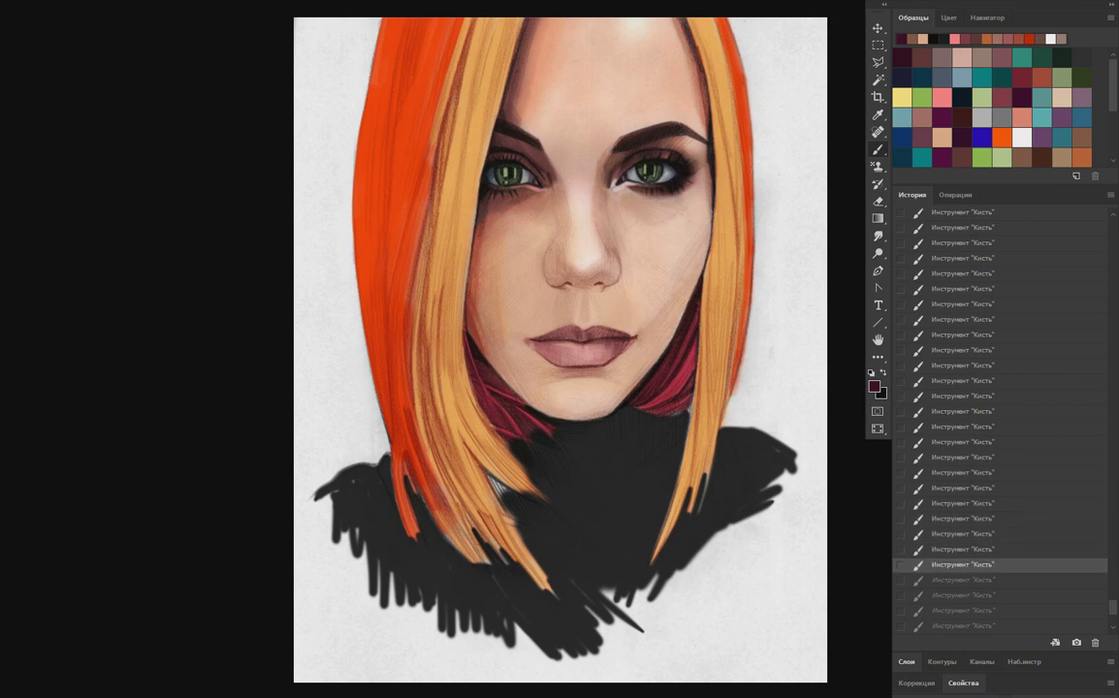
{"action": "key", "text": "ctrl+z"}
{"action": "key", "text": "ctrl+z"}
{"action": "key", "text": "ctrl+z"}
{"action": "key", "text": "ctrl+z"}
{"action": "key", "text": "ctrl+z"}
{"action": "key", "text": "ctrl+z"}
{"action": "key", "text": "ctrl+shift+z"}
{"action": "key", "text": "ctrl+shift+z"}
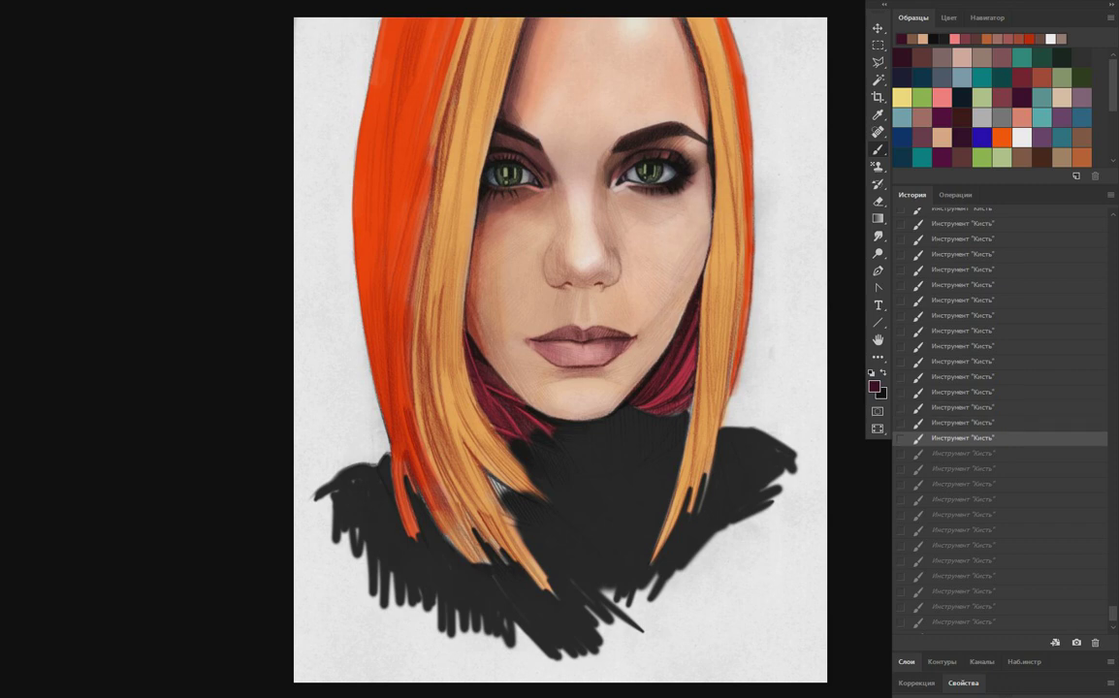
{"action": "key", "text": "ctrl+shift+z"}
{"action": "key", "text": "ctrl+shift+z"}
{"action": "key", "text": "ctrl+shift+z"}
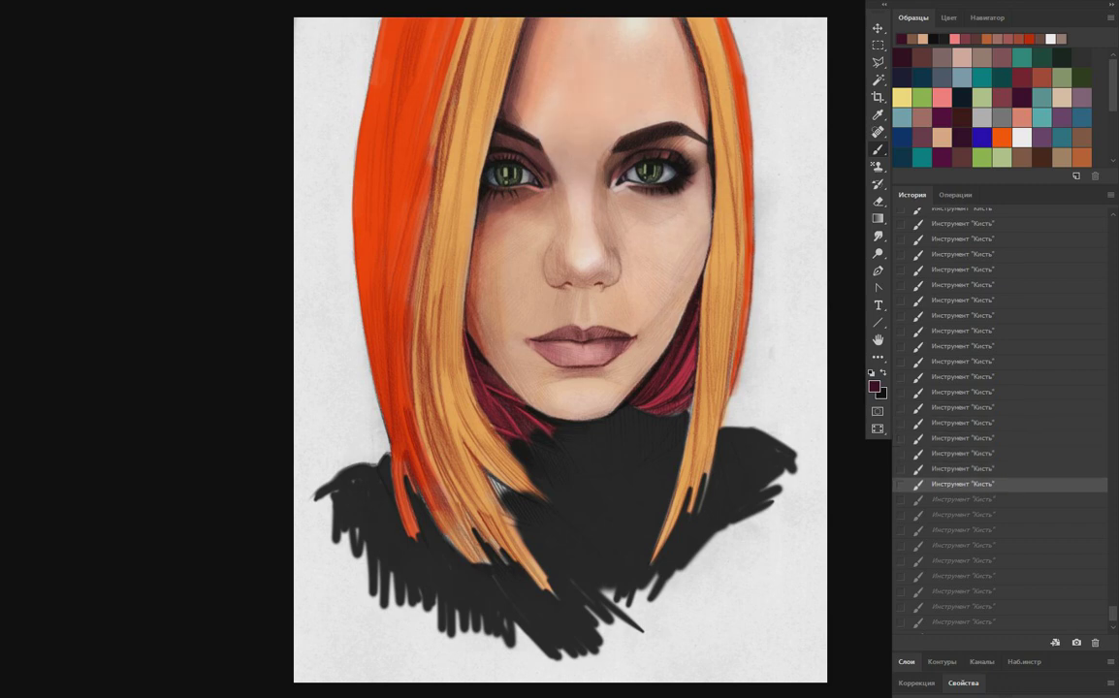
{"action": "key", "text": "ctrl+shift+z"}
{"action": "key", "text": "ctrl+shift+z"}
{"action": "key", "text": "ctrl+shift+z"}
{"action": "key", "text": "ctrl+shift+z"}
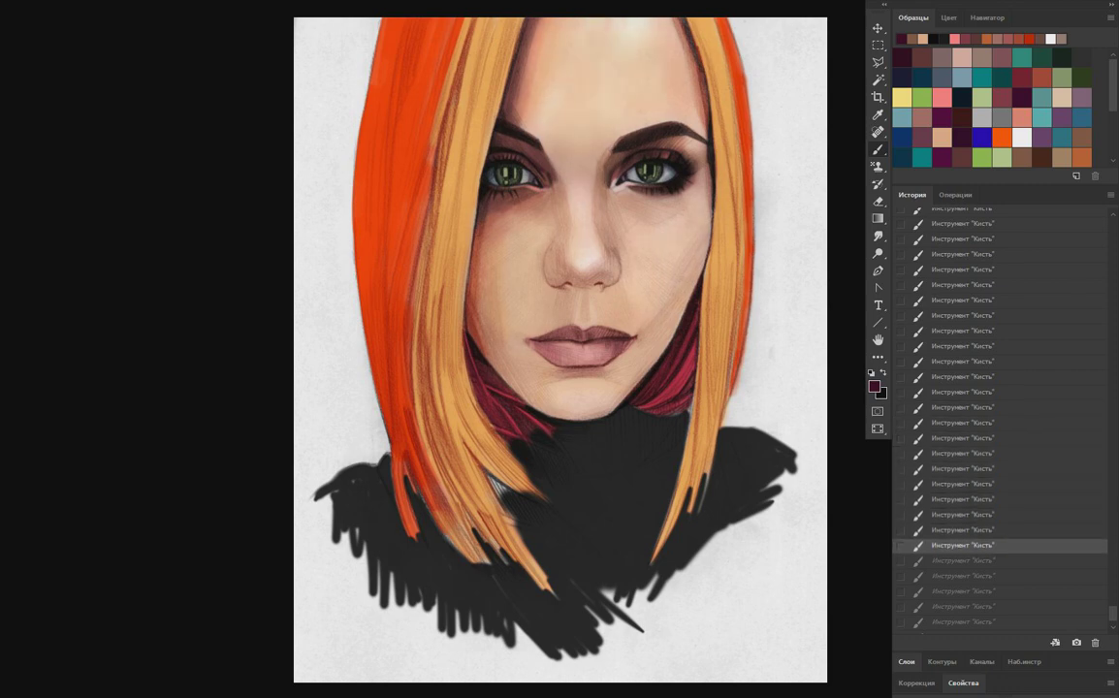
{"action": "key", "text": "ctrl+shift+z"}
Return to the Brush (Save) state and switch to Standard Screen Mode, showing the reference photo.
{"action": "key", "text": "ctrl+shift+z"}
{"action": "key", "text": "ctrl+shift+z"}
{"action": "key", "text": "ctrl+alt+z"}
{"action": "key", "text": "ctrl+alt+z"}
{"action": "key", "text": "ctrl+alt+z"}
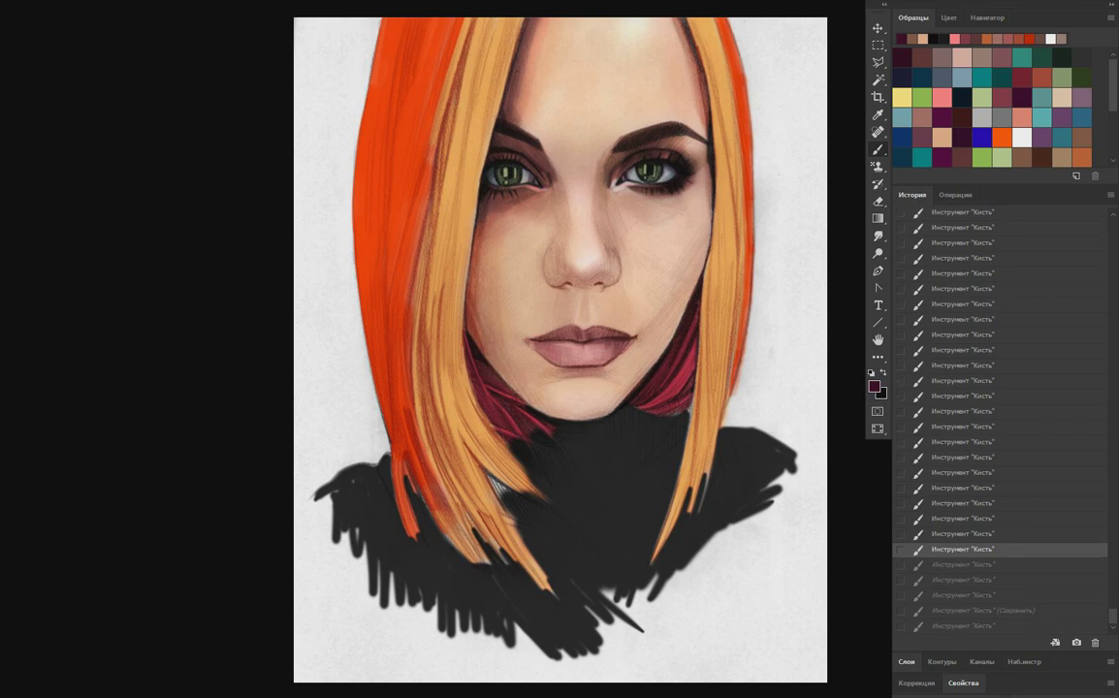
{"action": "key", "text": "ctrl+shift+z"}
{"action": "key", "text": "ctrl+shift+z"}
{"action": "key", "text": "ctrl+shift+z"}
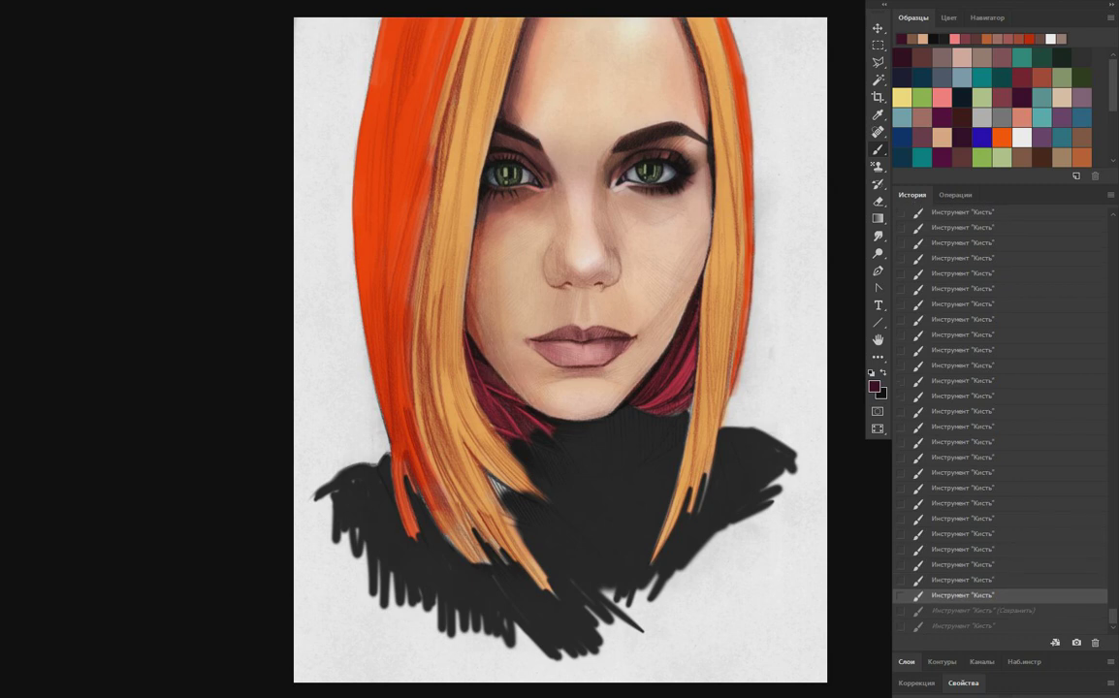
{"action": "key", "text": "ctrl+shift+z"}
{"action": "key", "text": "ctrl+shift+z"}
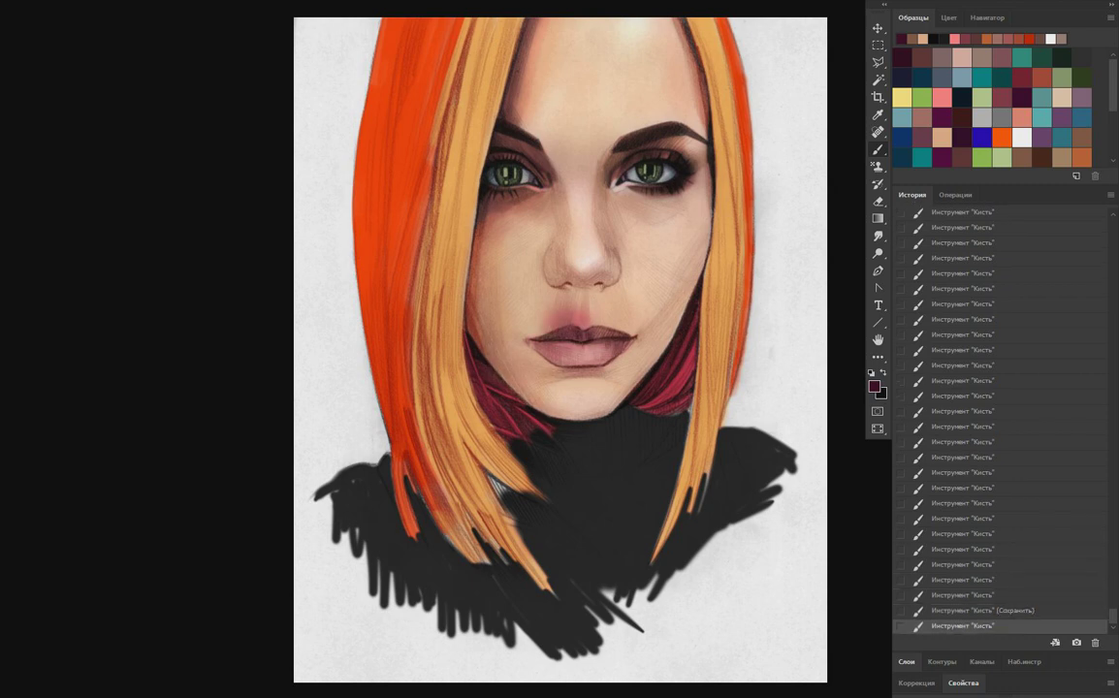
{"action": "key", "text": "ctrl+alt+z"}
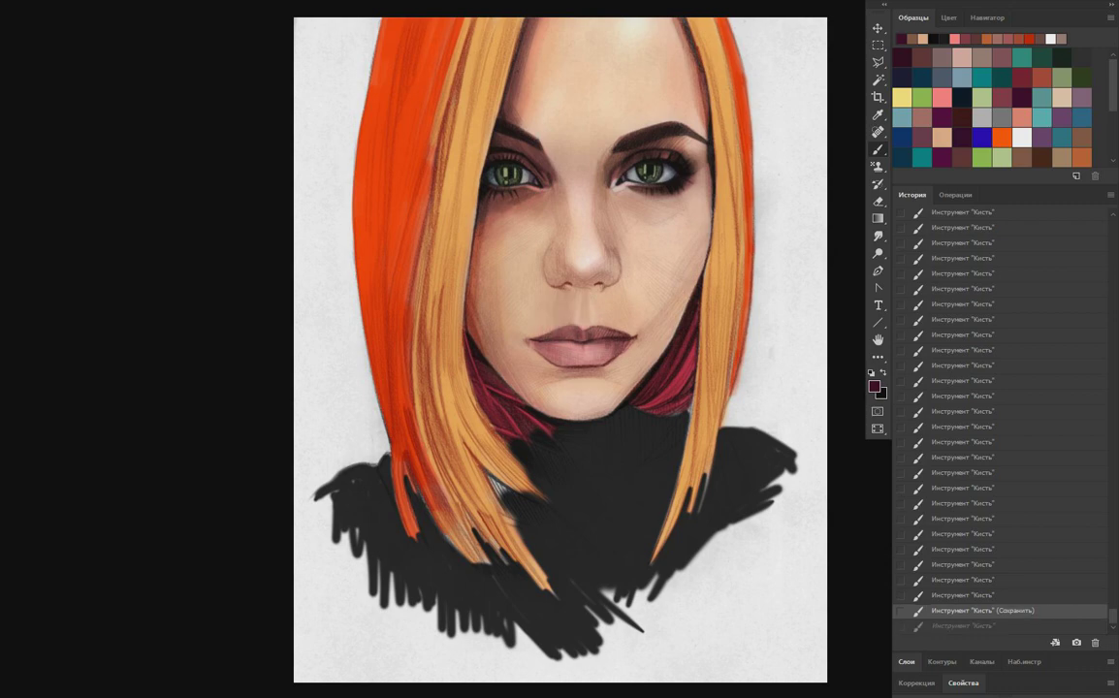
{"action": "key", "text": "f"}
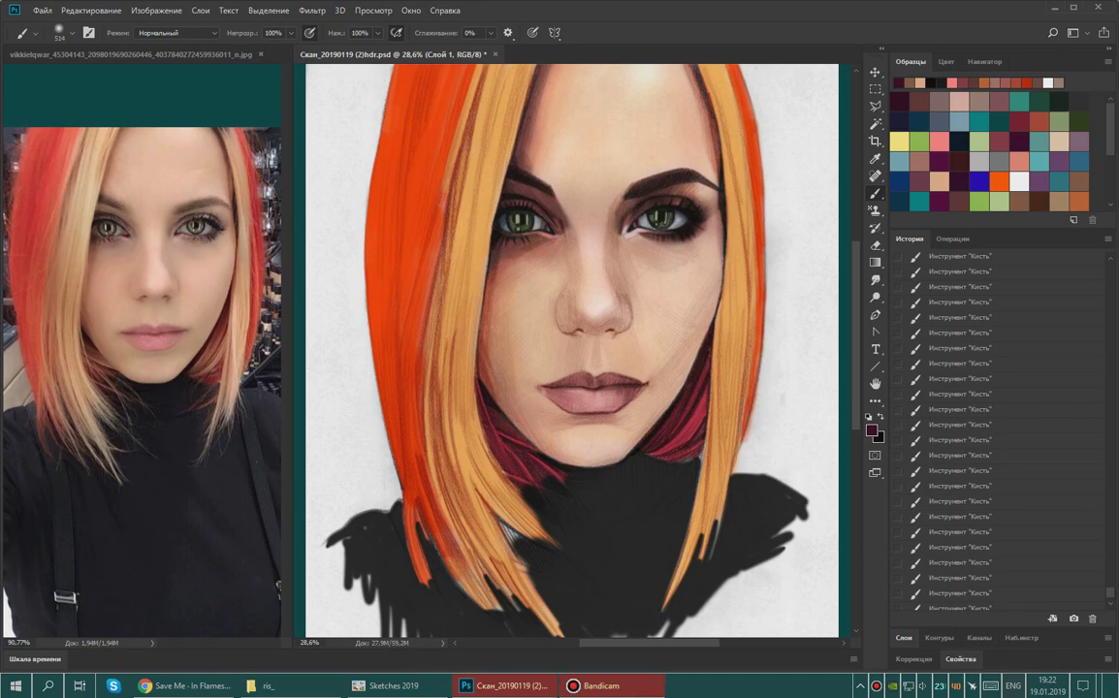